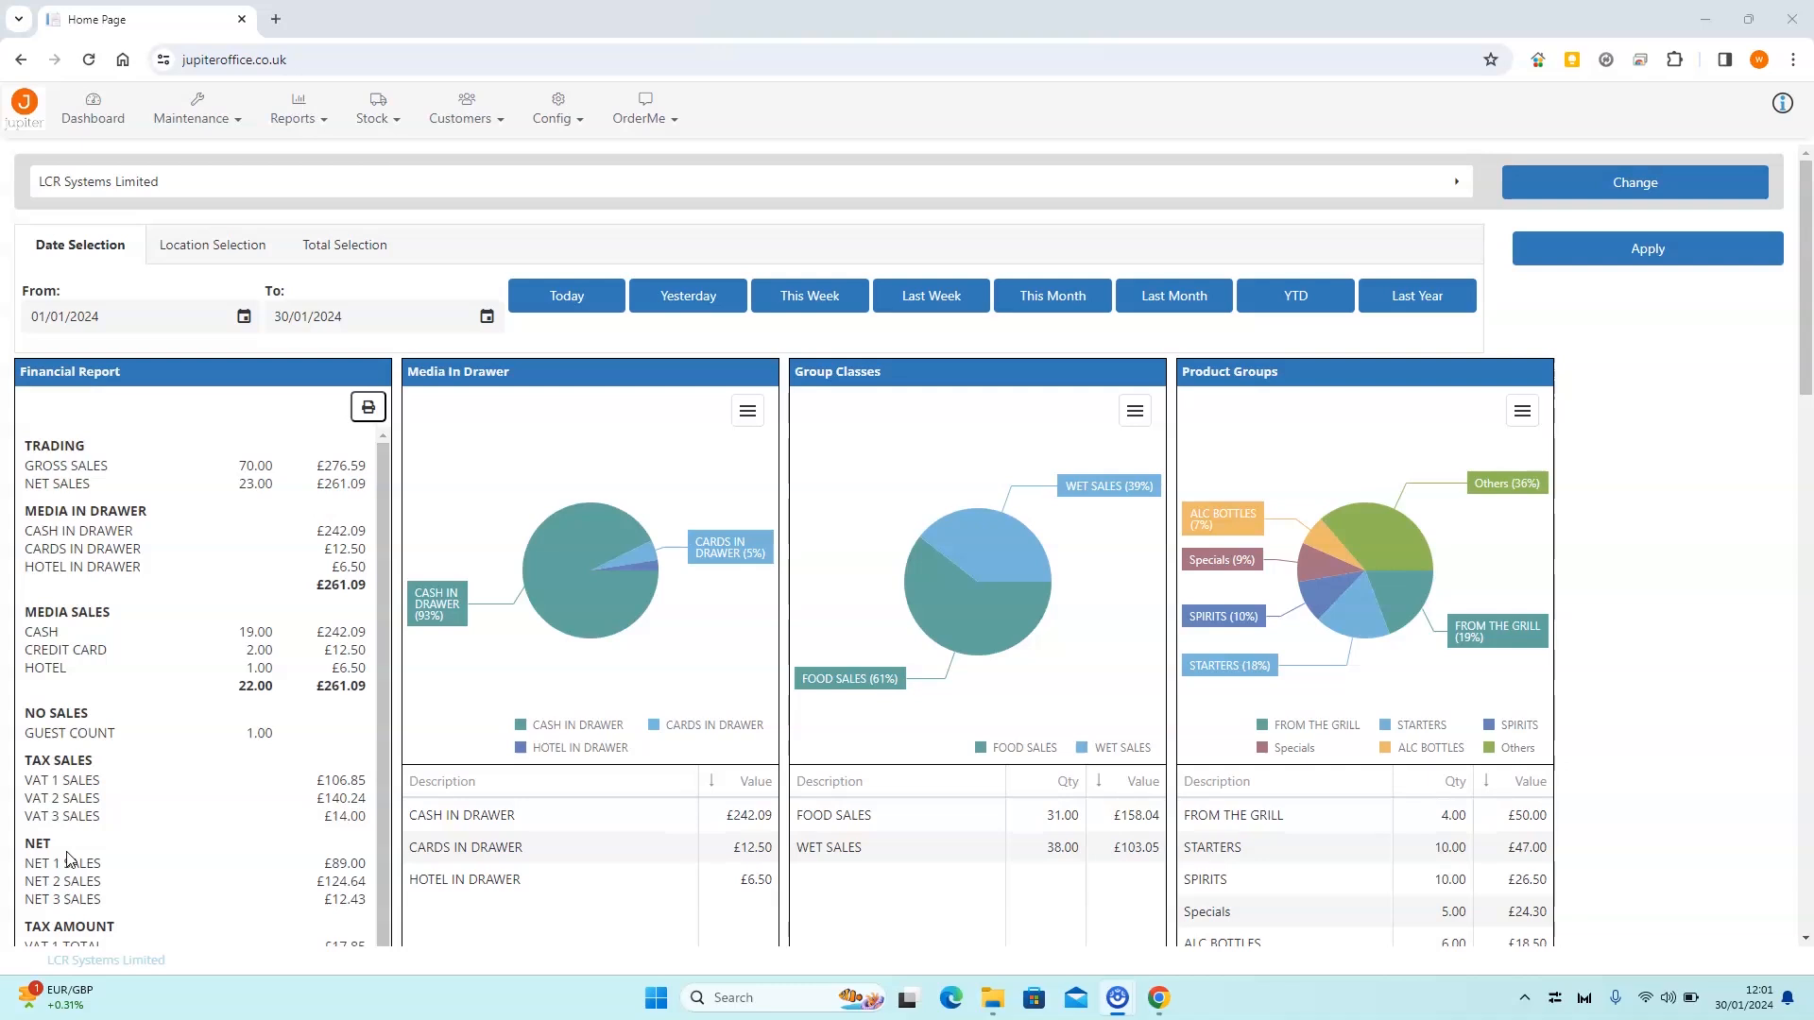
Step: Open the FOOD screen of the Morecambe location for editing from the Screens maintenance list
{"action": "left_click", "coordinate": [187, 119]}
{"action": "left_click", "coordinate": [189, 279]}
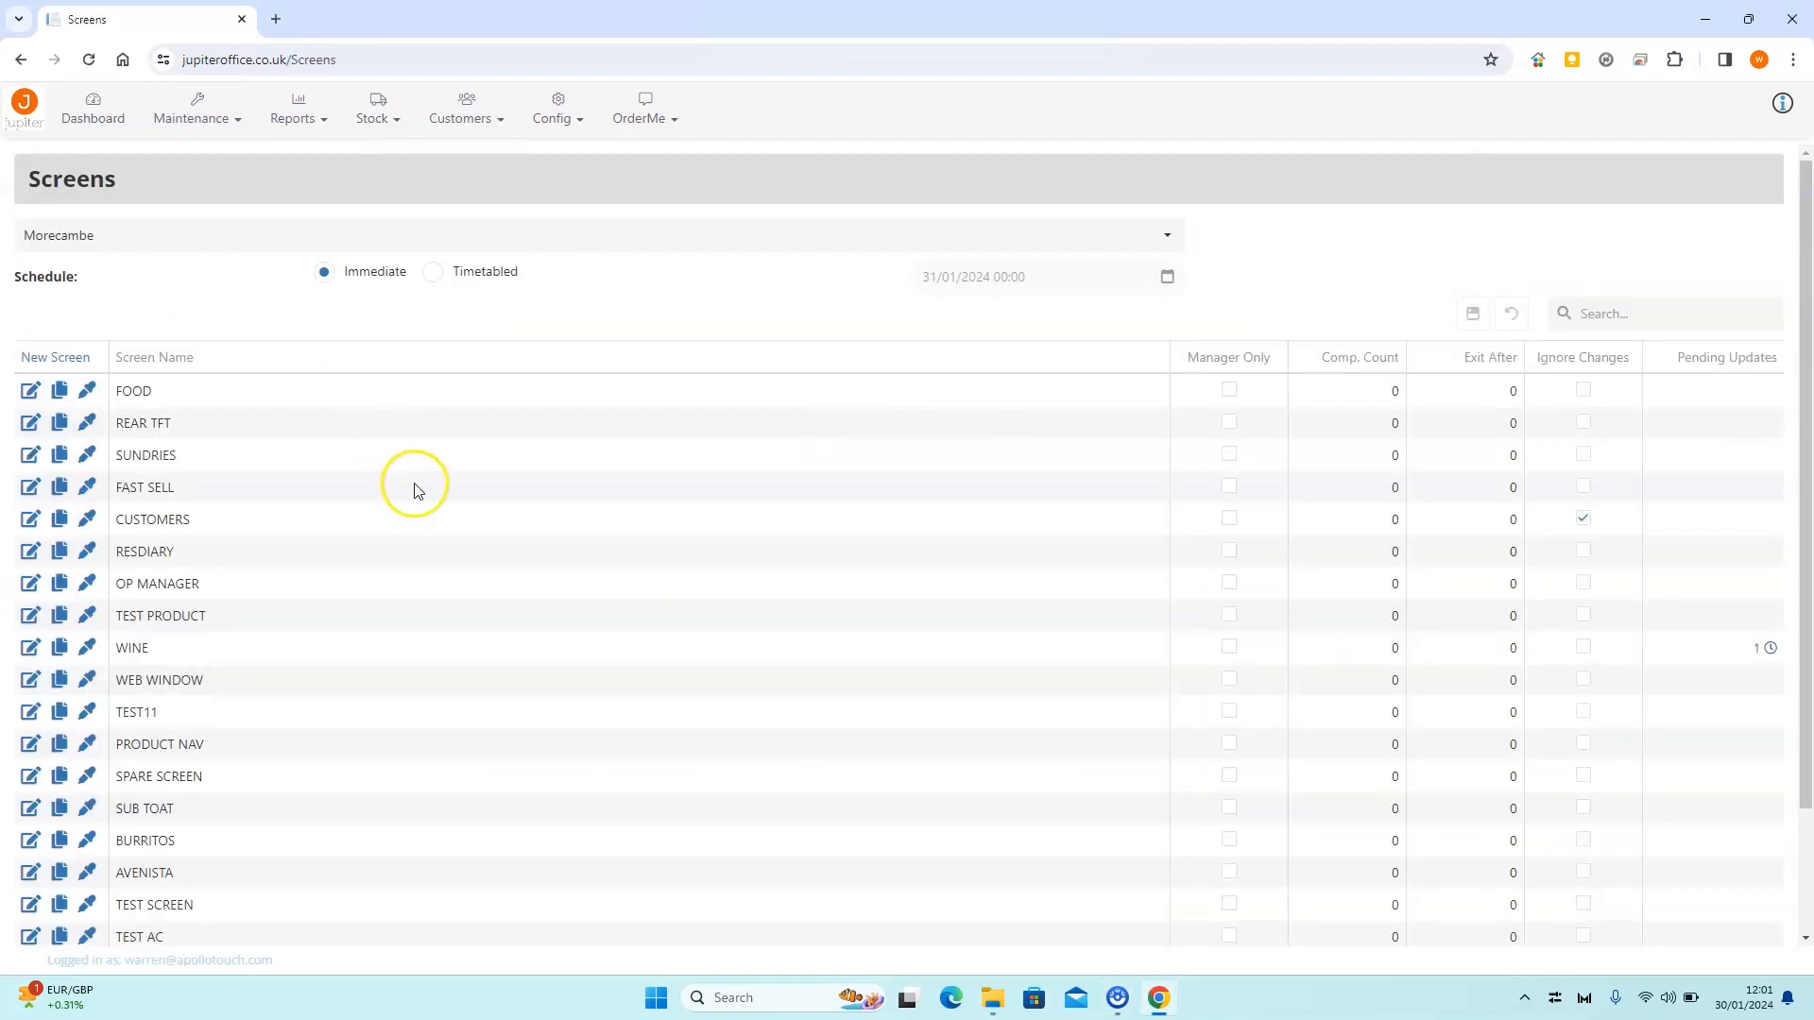
{"action": "scroll", "coordinate": [477, 484], "scroll_direction": "down", "scroll_amount": 1}
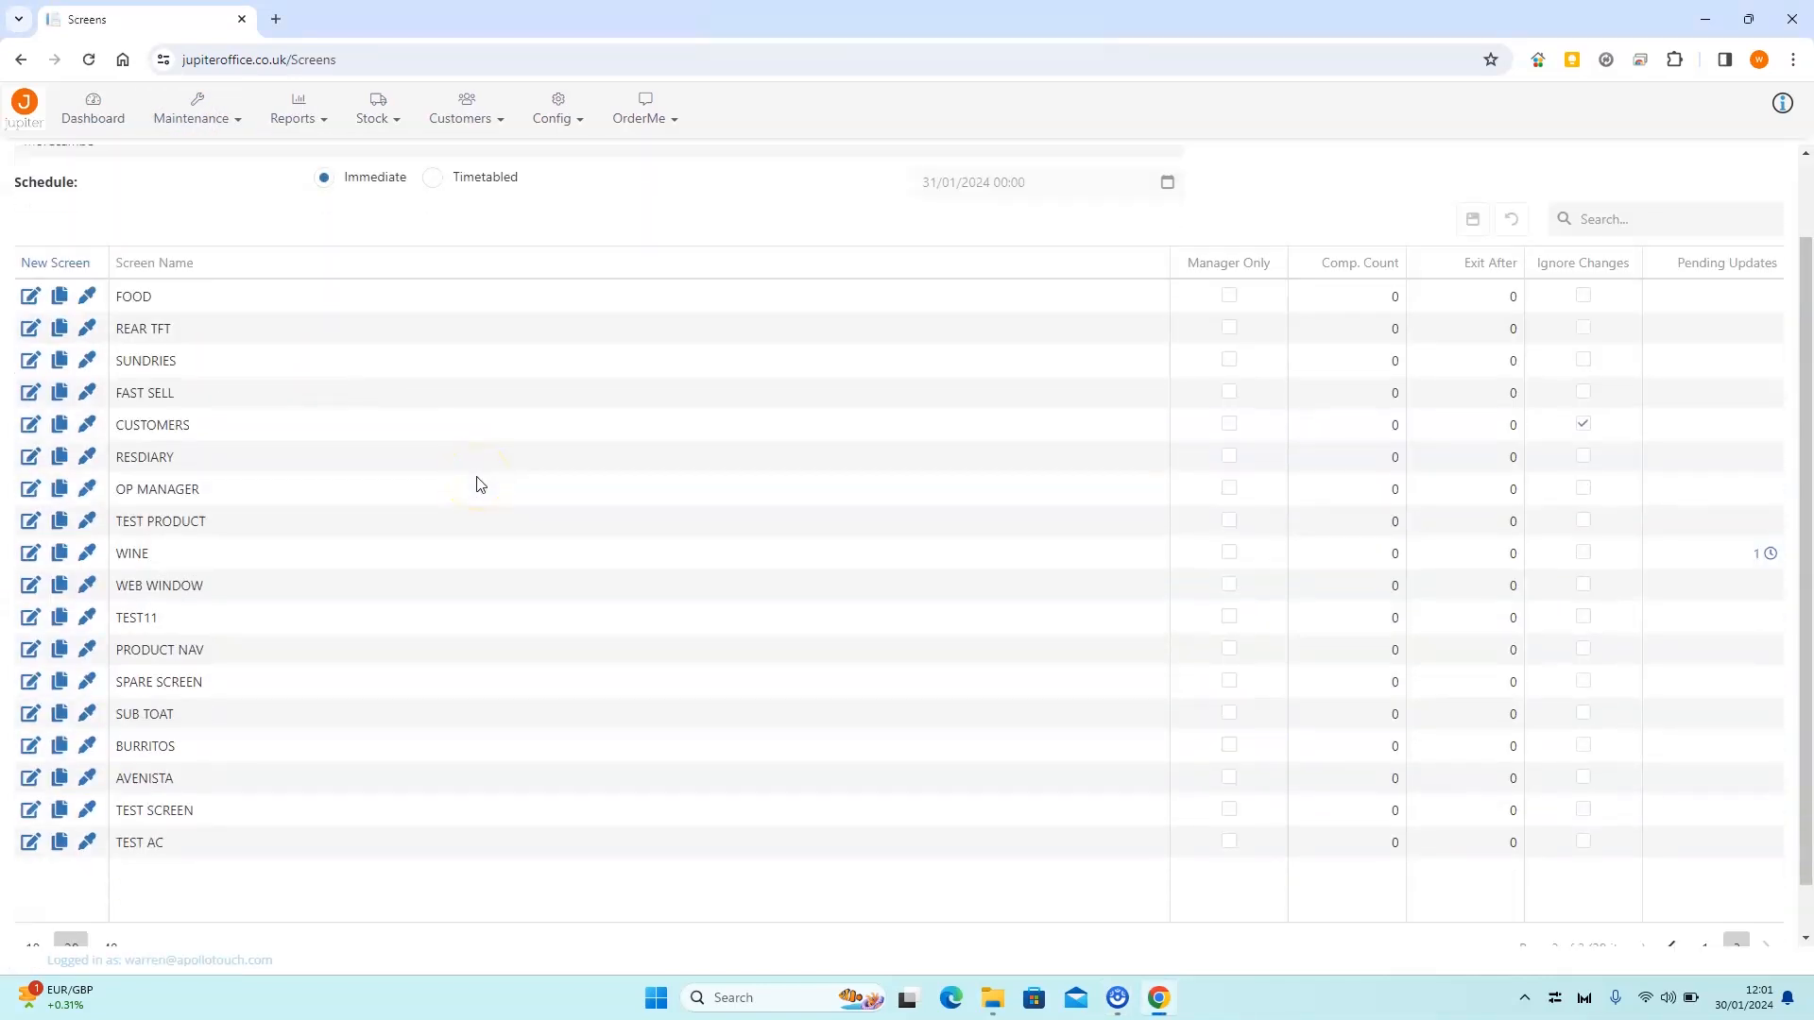
{"action": "scroll", "coordinate": [477, 484], "scroll_direction": "up", "scroll_amount": 1}
{"action": "scroll", "coordinate": [483, 484], "scroll_direction": "down", "scroll_amount": 1}
{"action": "left_click", "coordinate": [29, 296]}
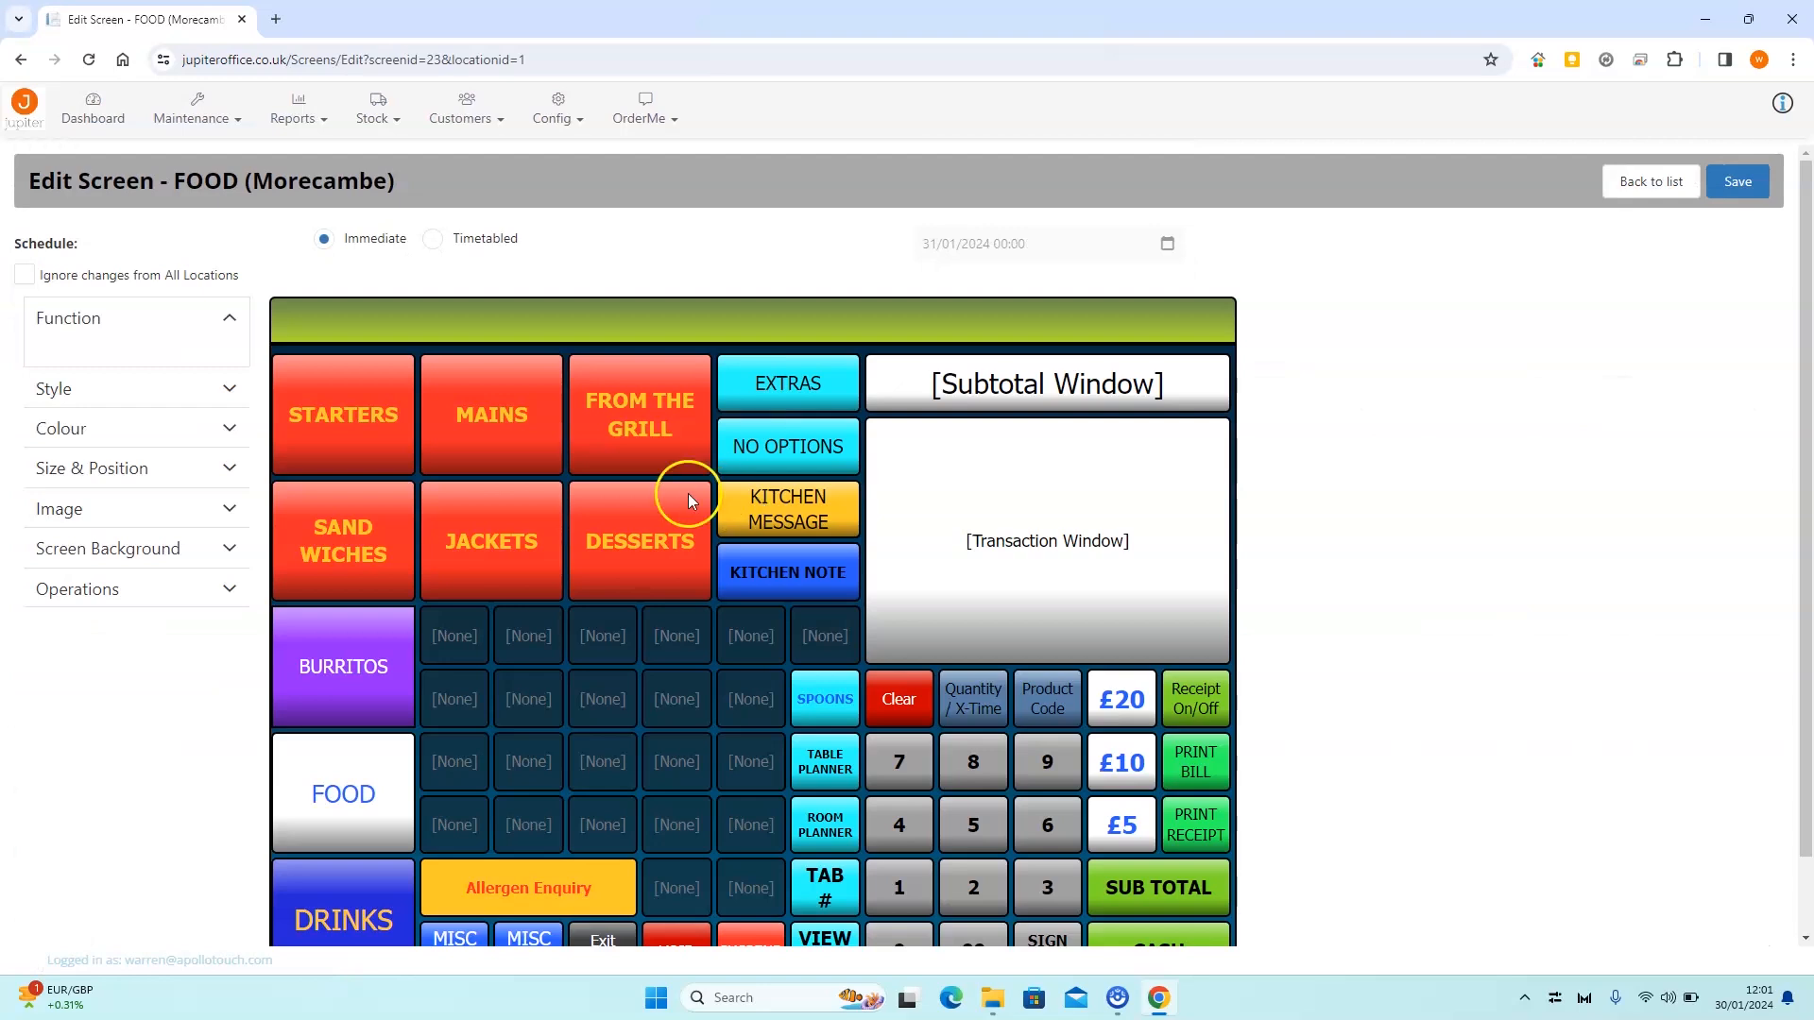
Step: Set the first empty key beside BURRITOS to the Product function with the product group EXTRAS
{"action": "left_click", "coordinate": [345, 405]}
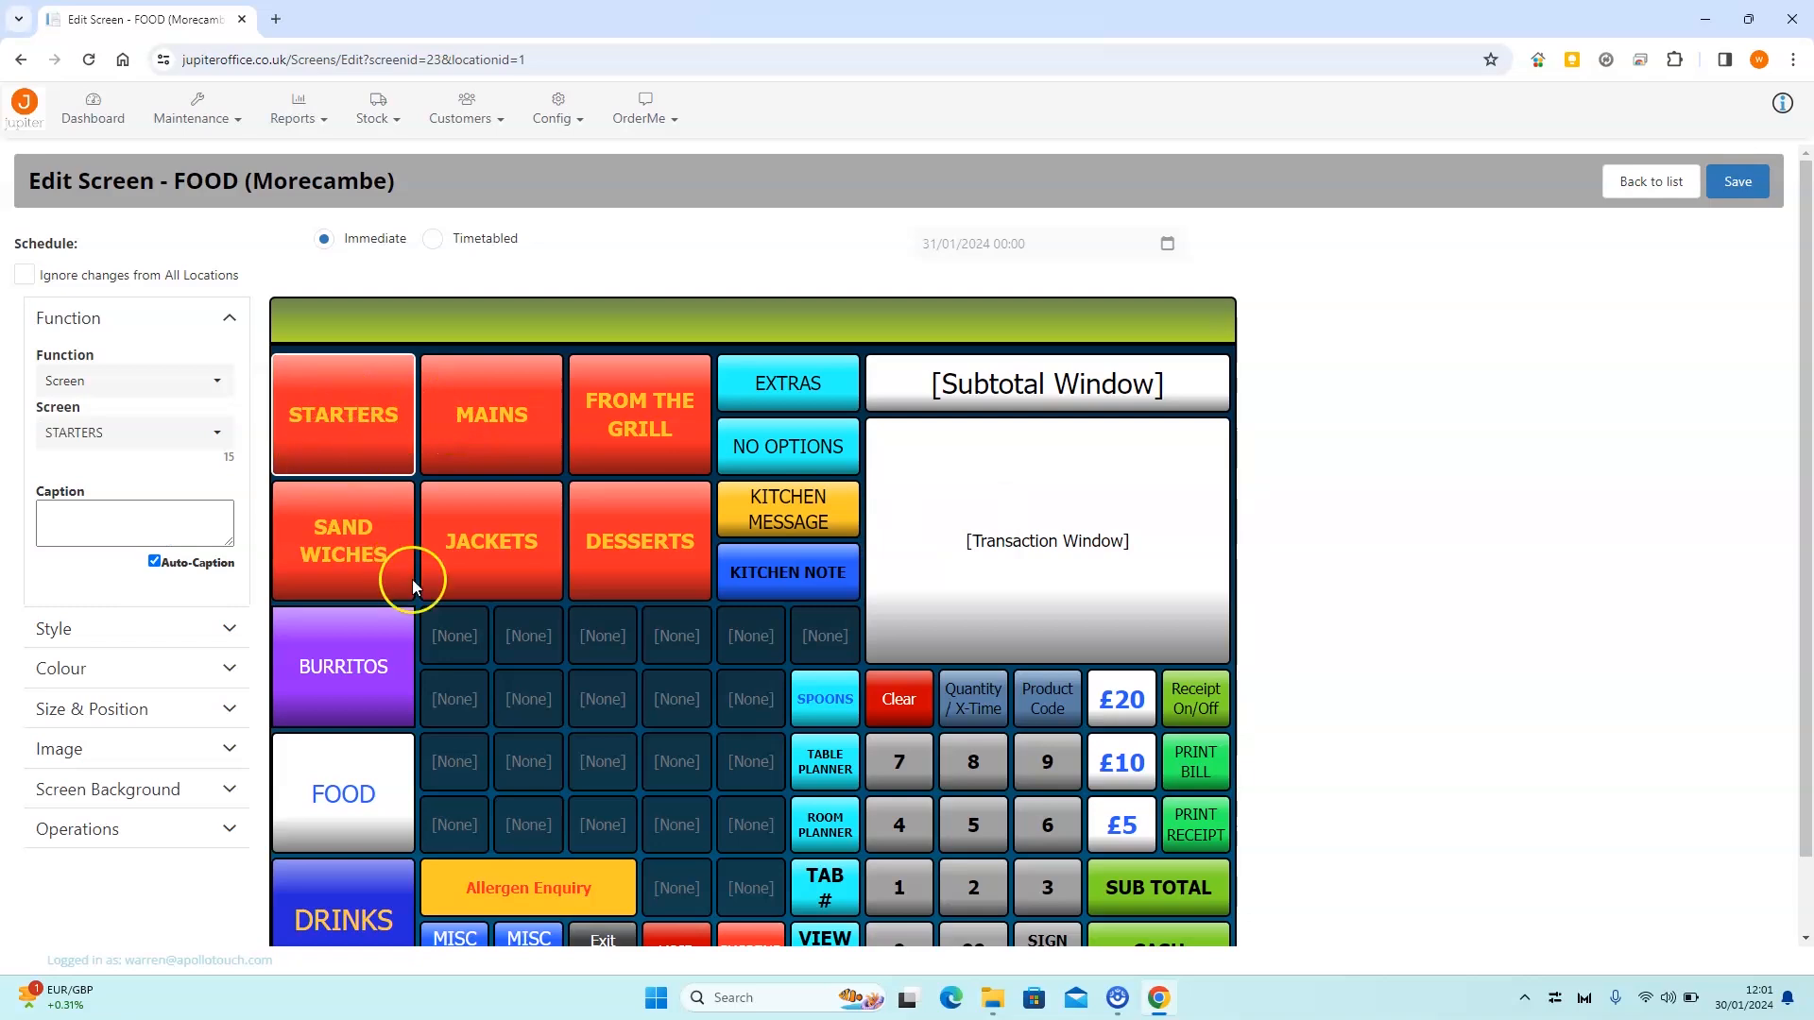
{"action": "left_click", "coordinate": [463, 635]}
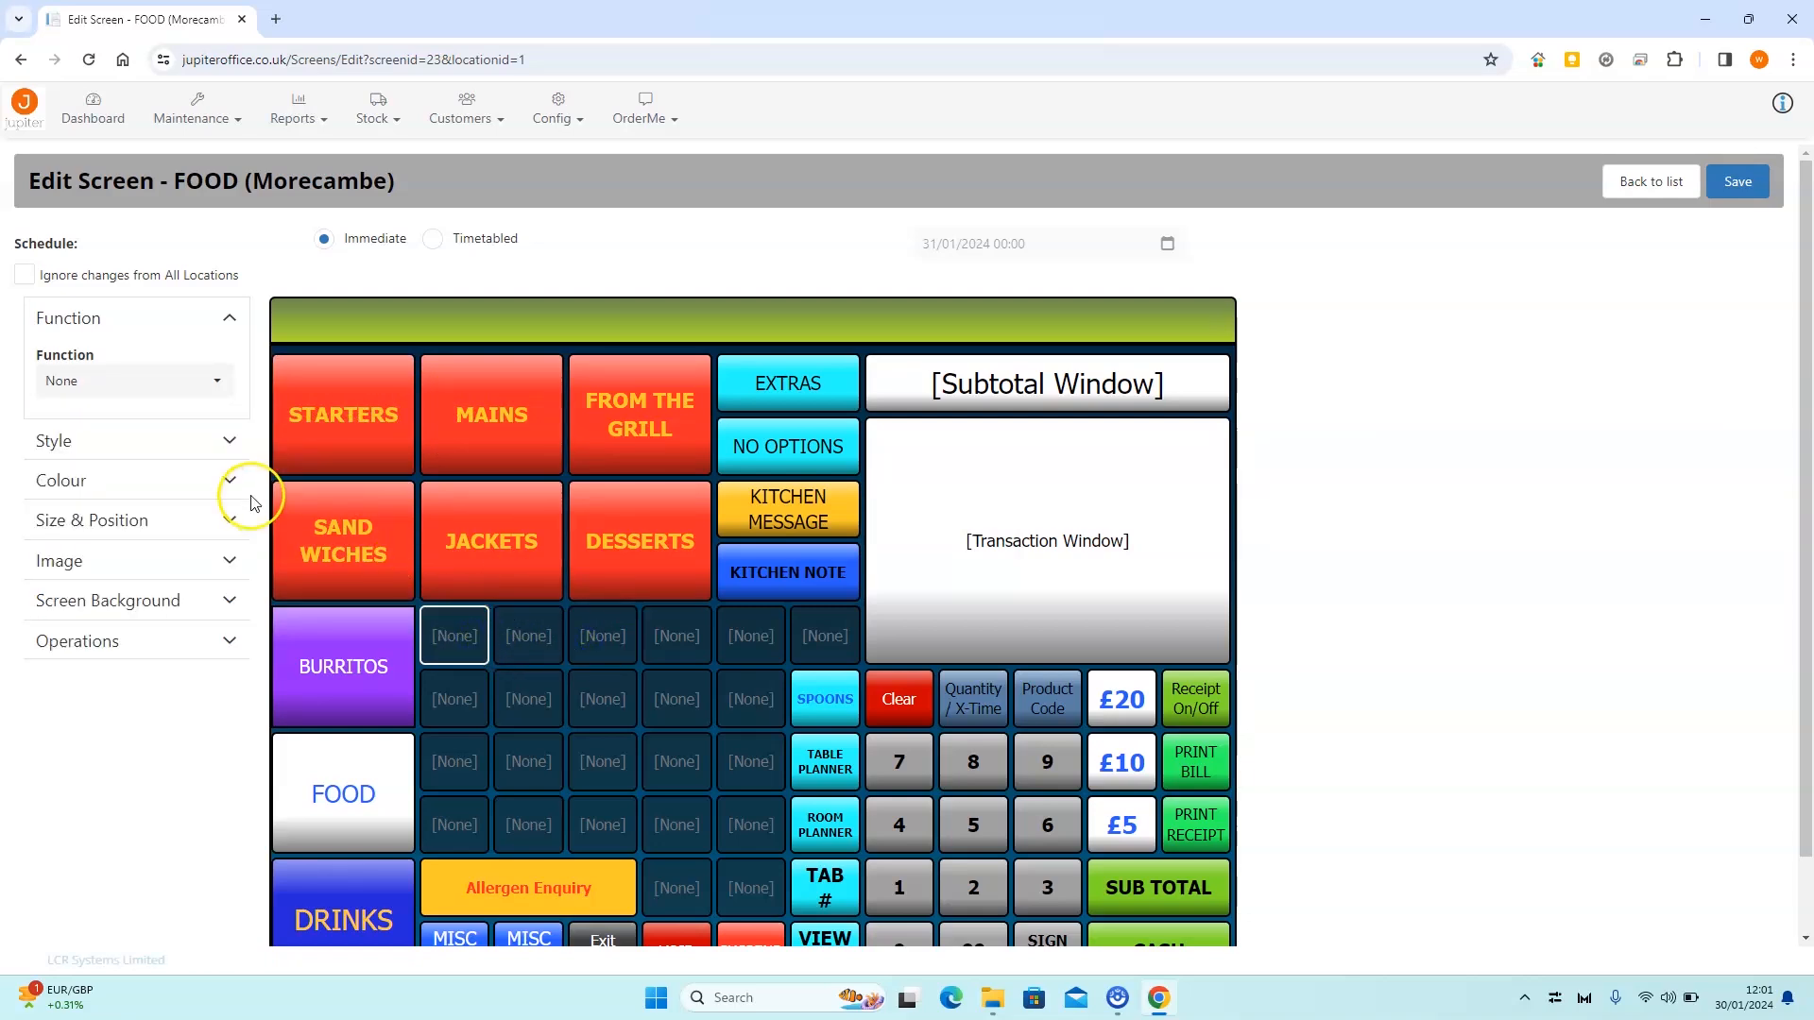
{"action": "left_click", "coordinate": [203, 377]}
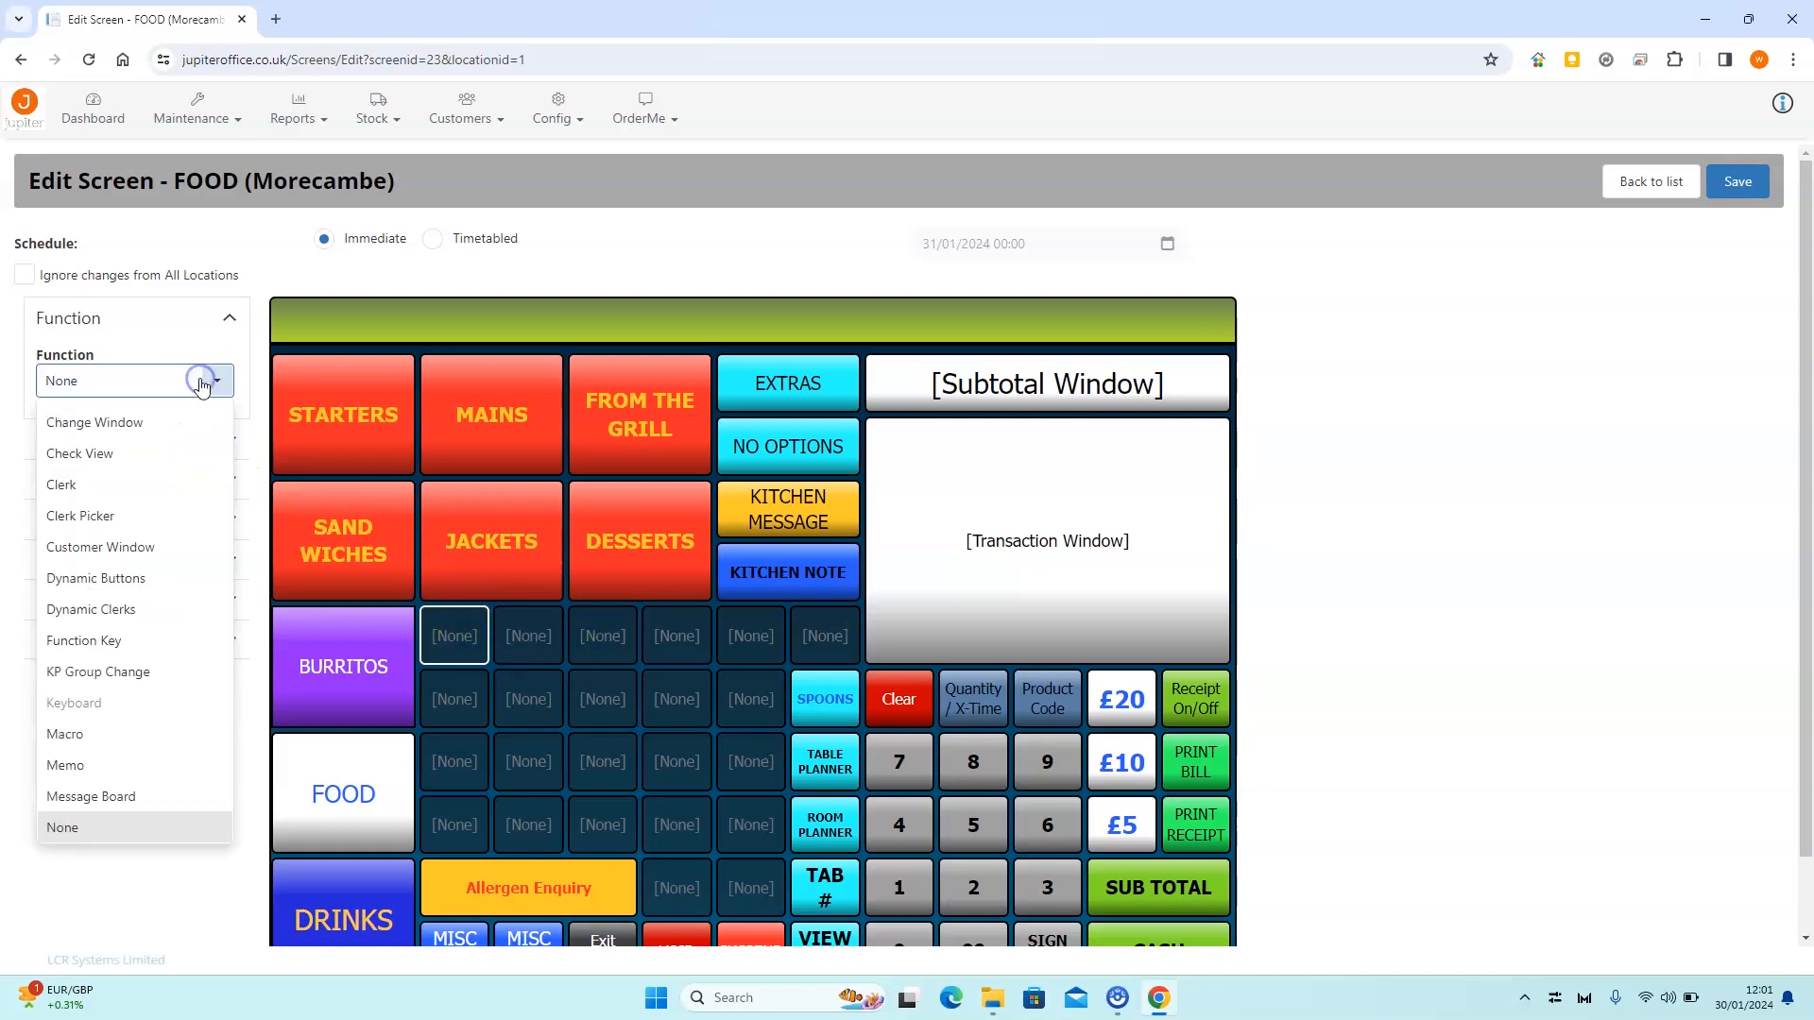
{"action": "scroll", "coordinate": [179, 435], "scroll_direction": "down", "scroll_amount": 1}
{"action": "scroll", "coordinate": [174, 439], "scroll_direction": "down", "scroll_amount": 4}
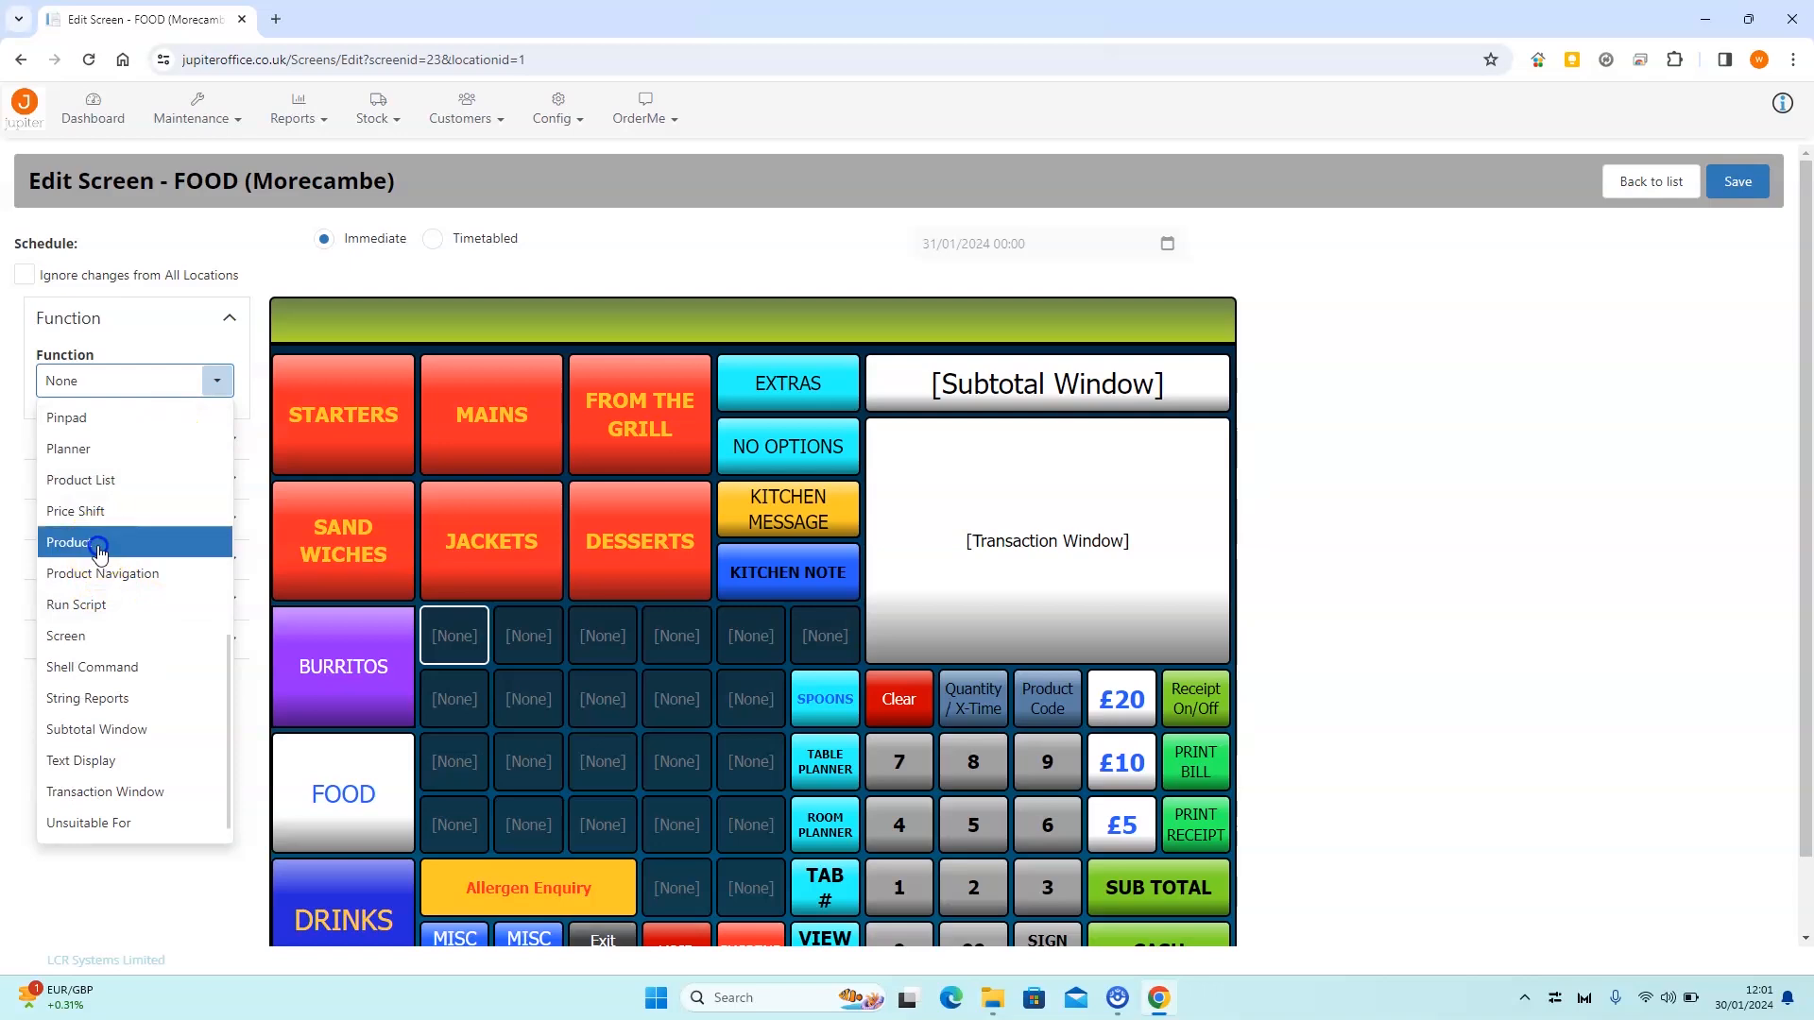
{"action": "left_click", "coordinate": [100, 551]}
{"action": "left_click", "coordinate": [217, 431]}
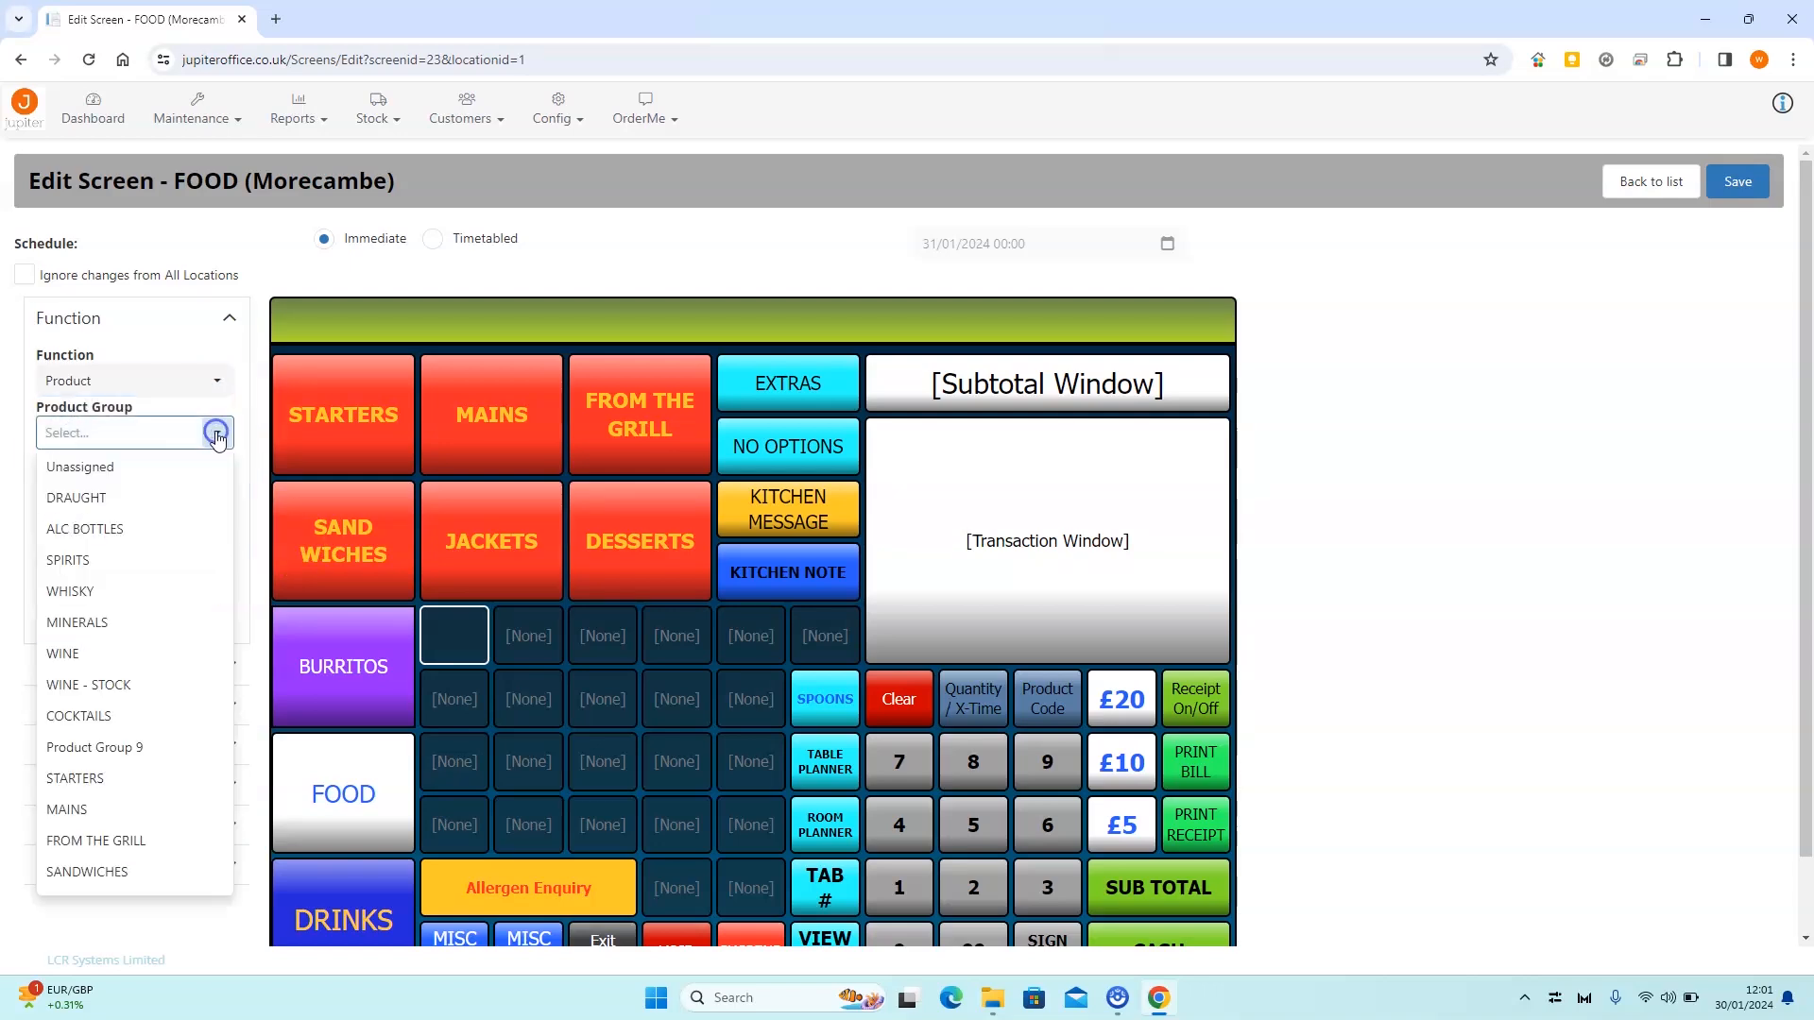
{"action": "scroll", "coordinate": [122, 567], "scroll_direction": "down", "scroll_amount": 4}
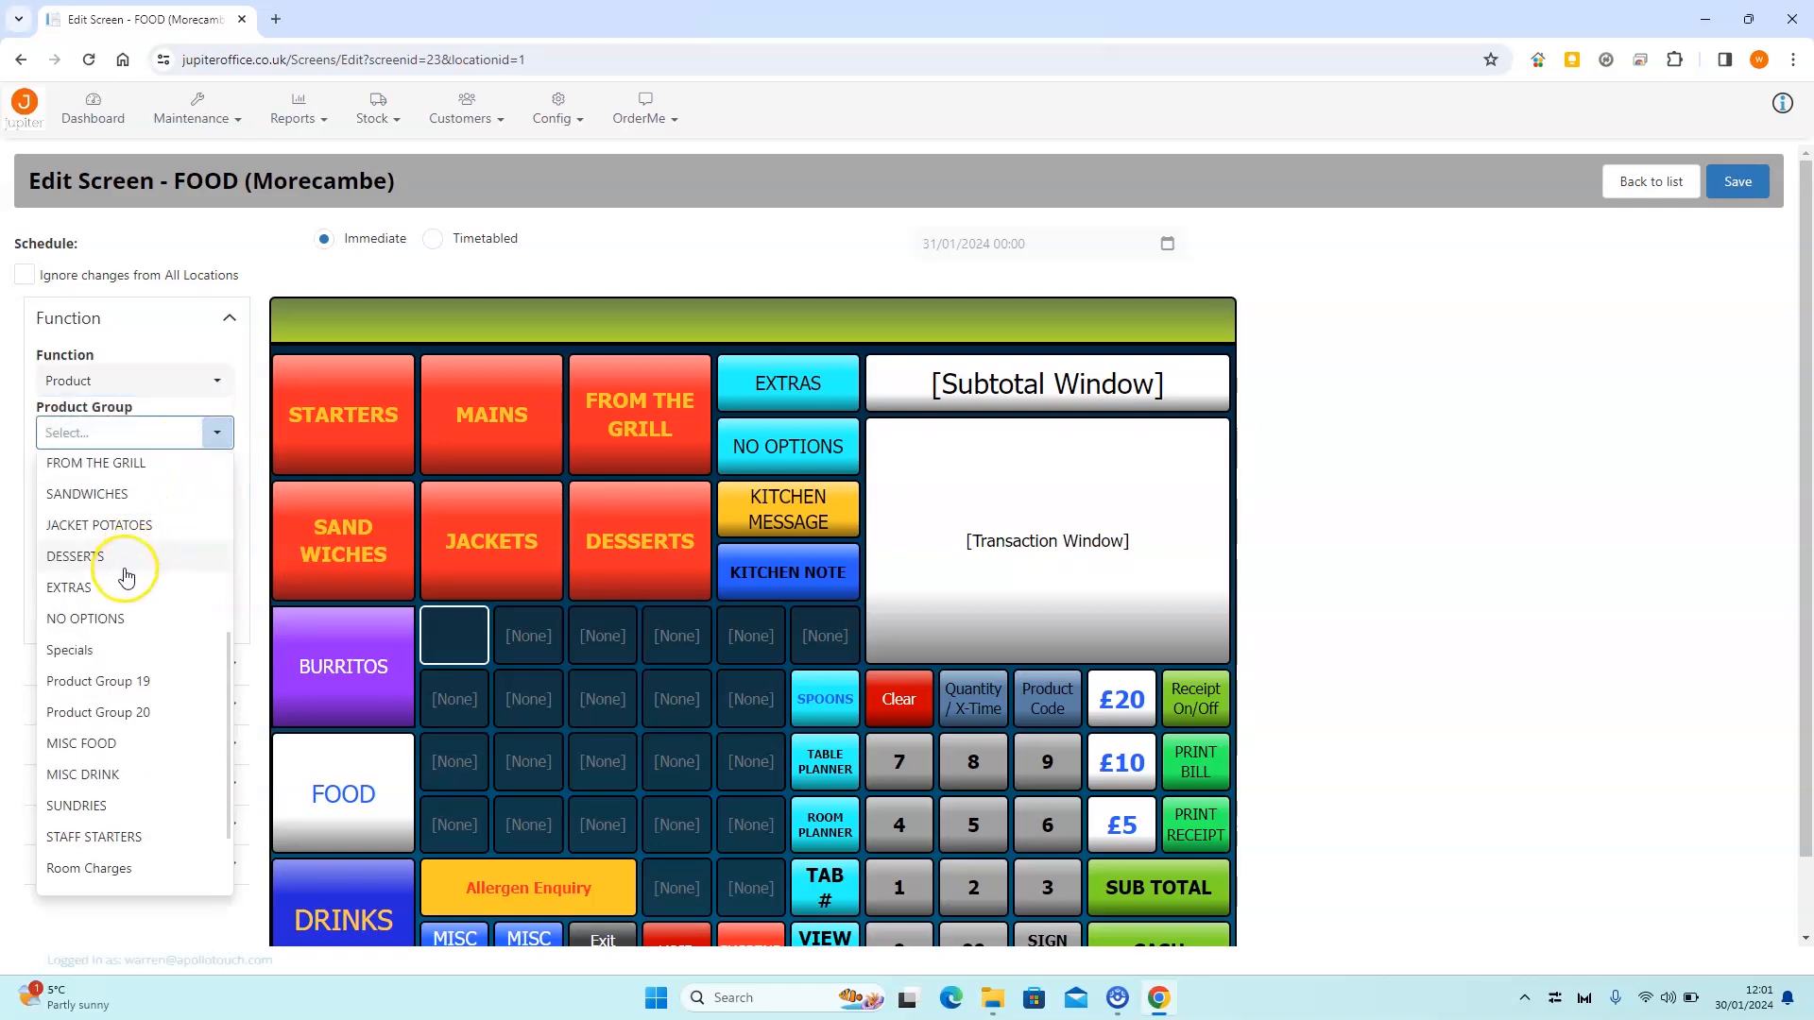
{"action": "left_click", "coordinate": [93, 588]}
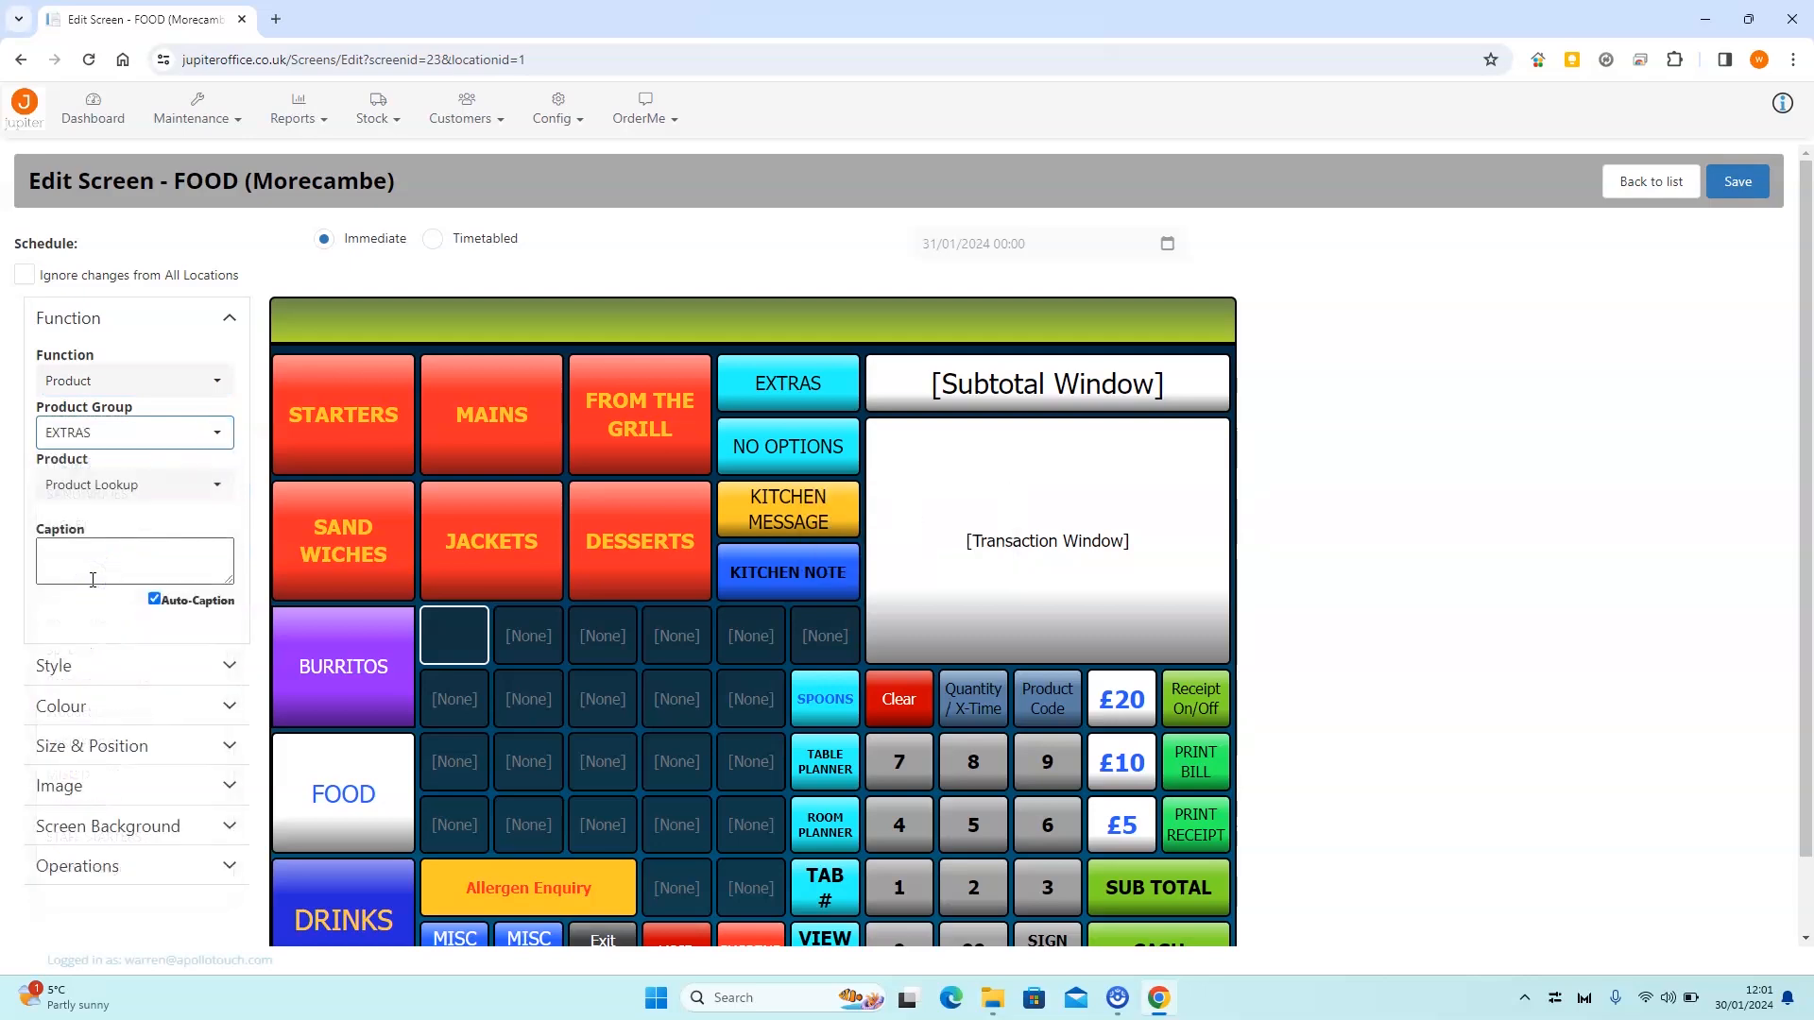
Step: Assign the product EXTRA BEANS (X103) to the selected key
{"action": "left_click", "coordinate": [194, 484]}
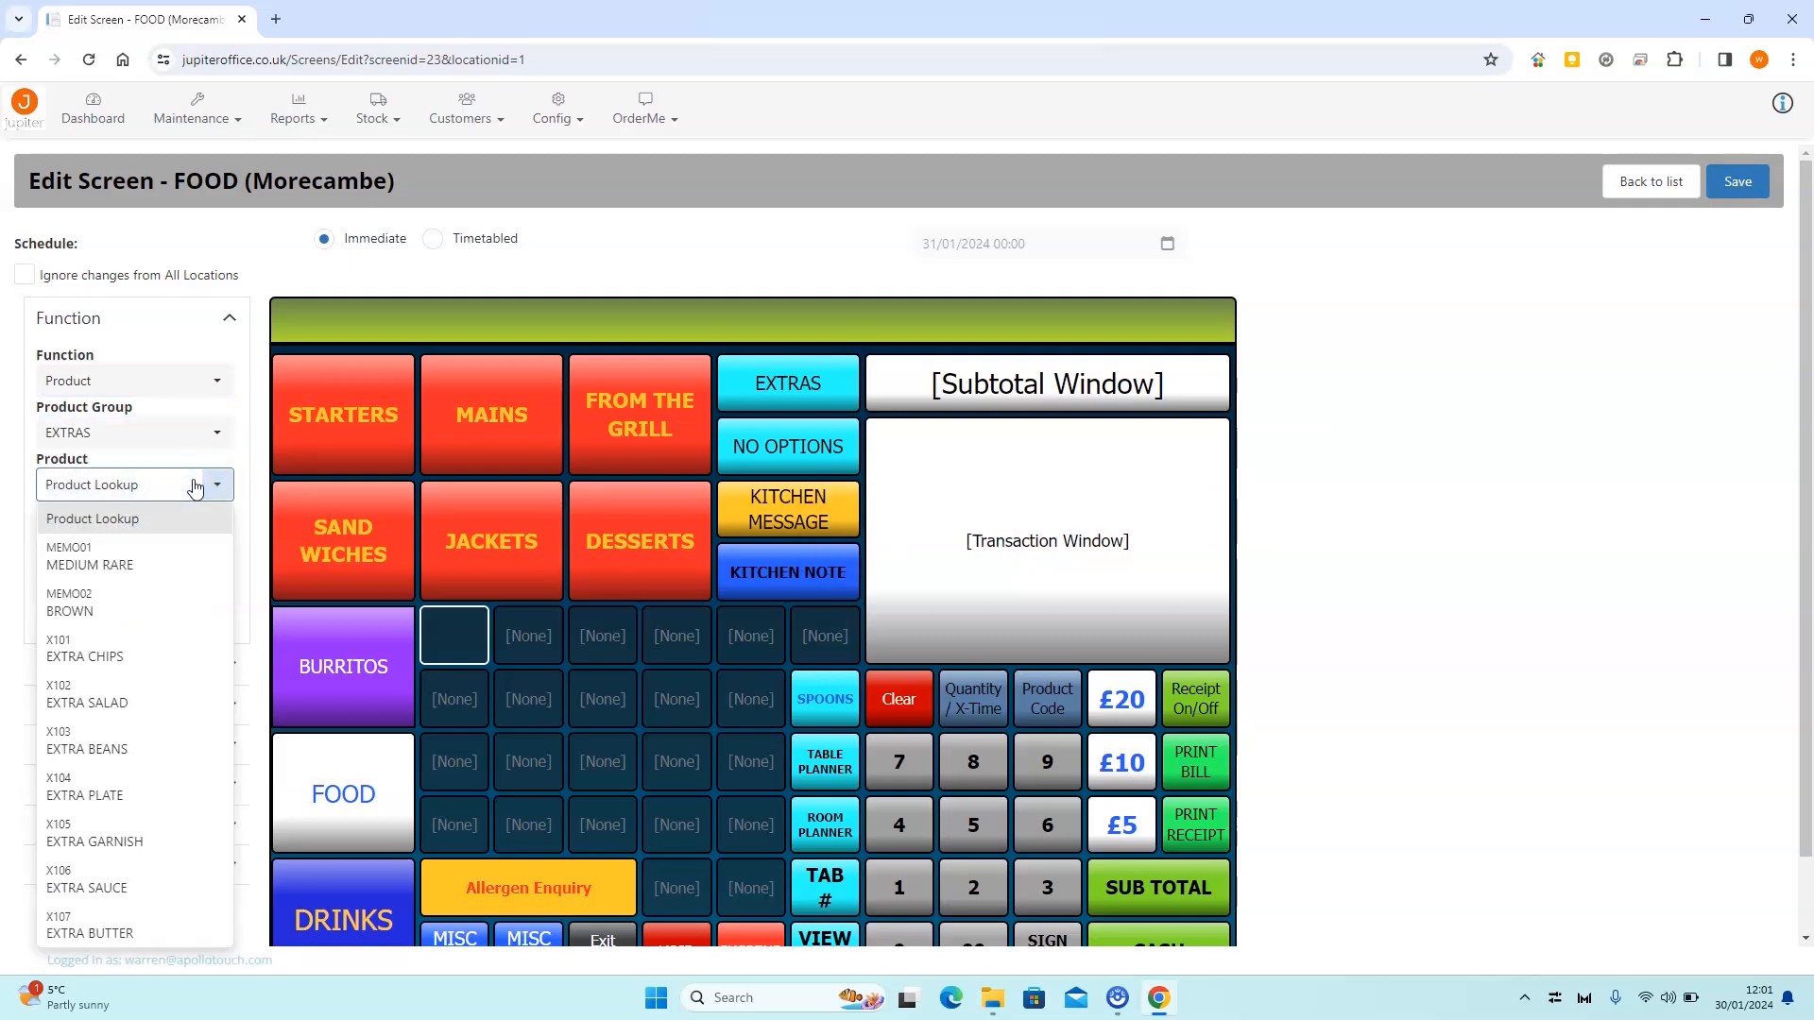
{"action": "scroll", "coordinate": [142, 614], "scroll_direction": "down", "scroll_amount": 3}
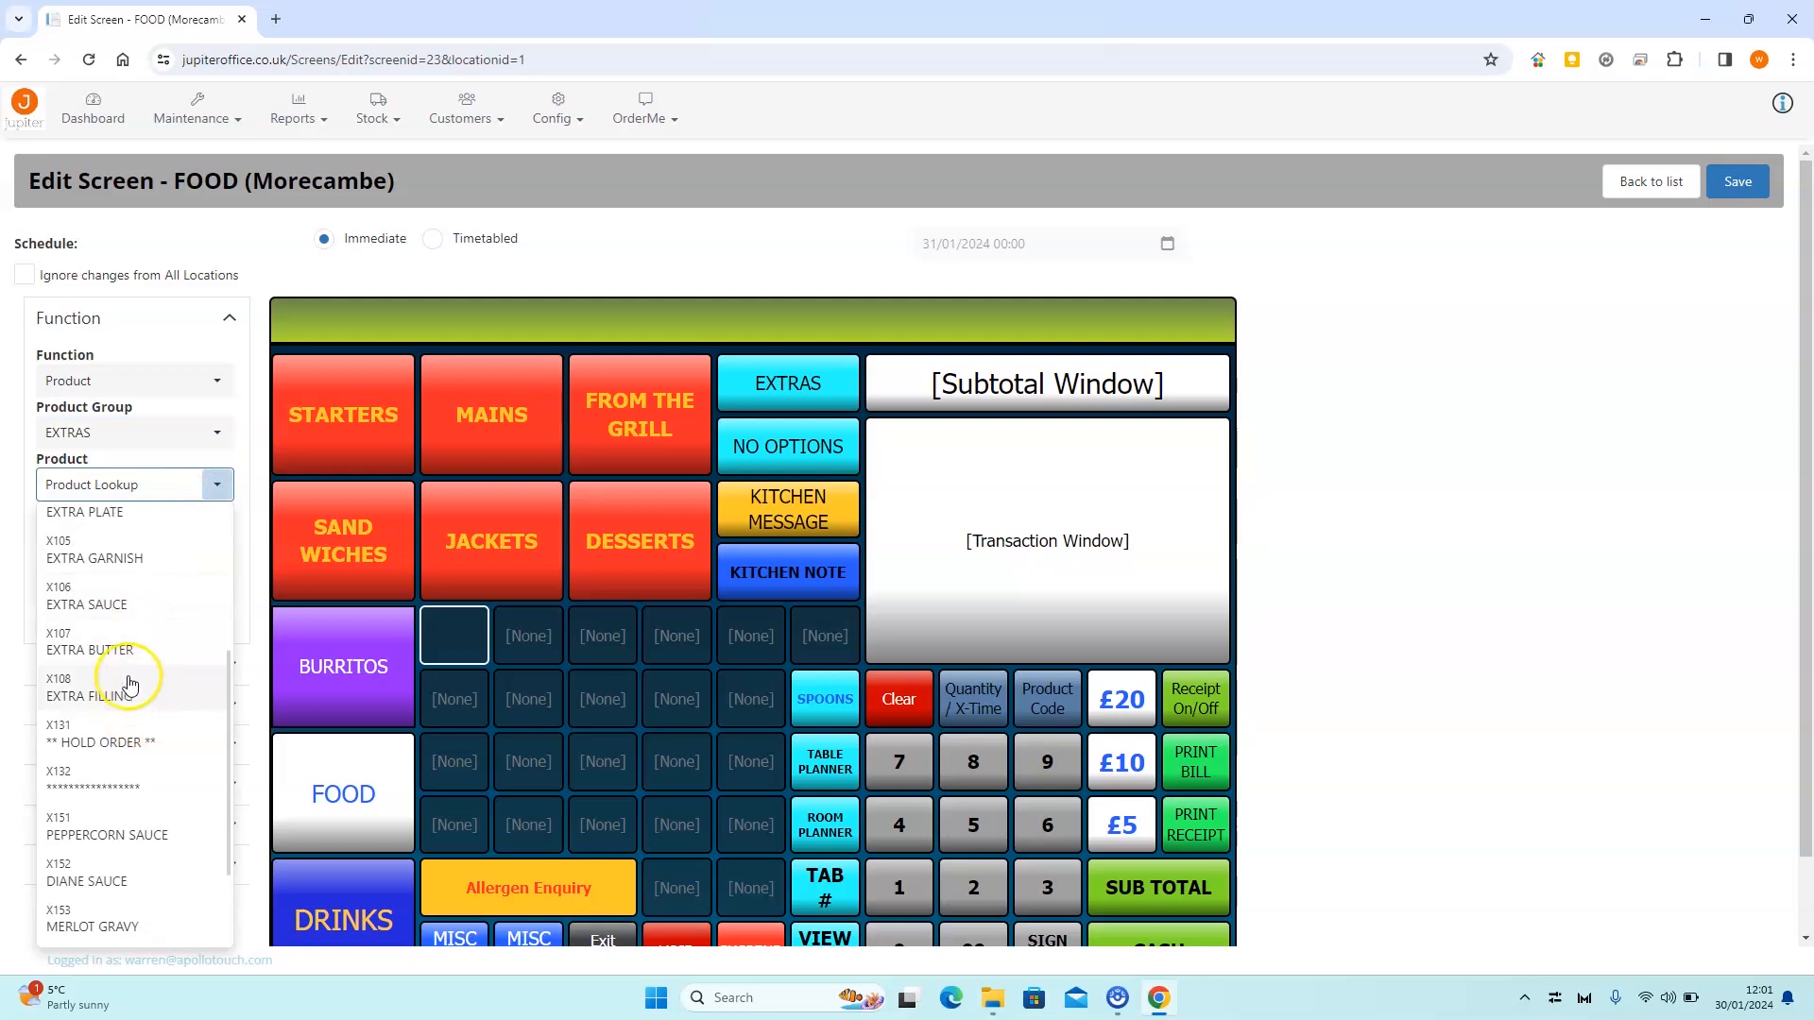
{"action": "scroll", "coordinate": [129, 612], "scroll_direction": "up", "scroll_amount": 1}
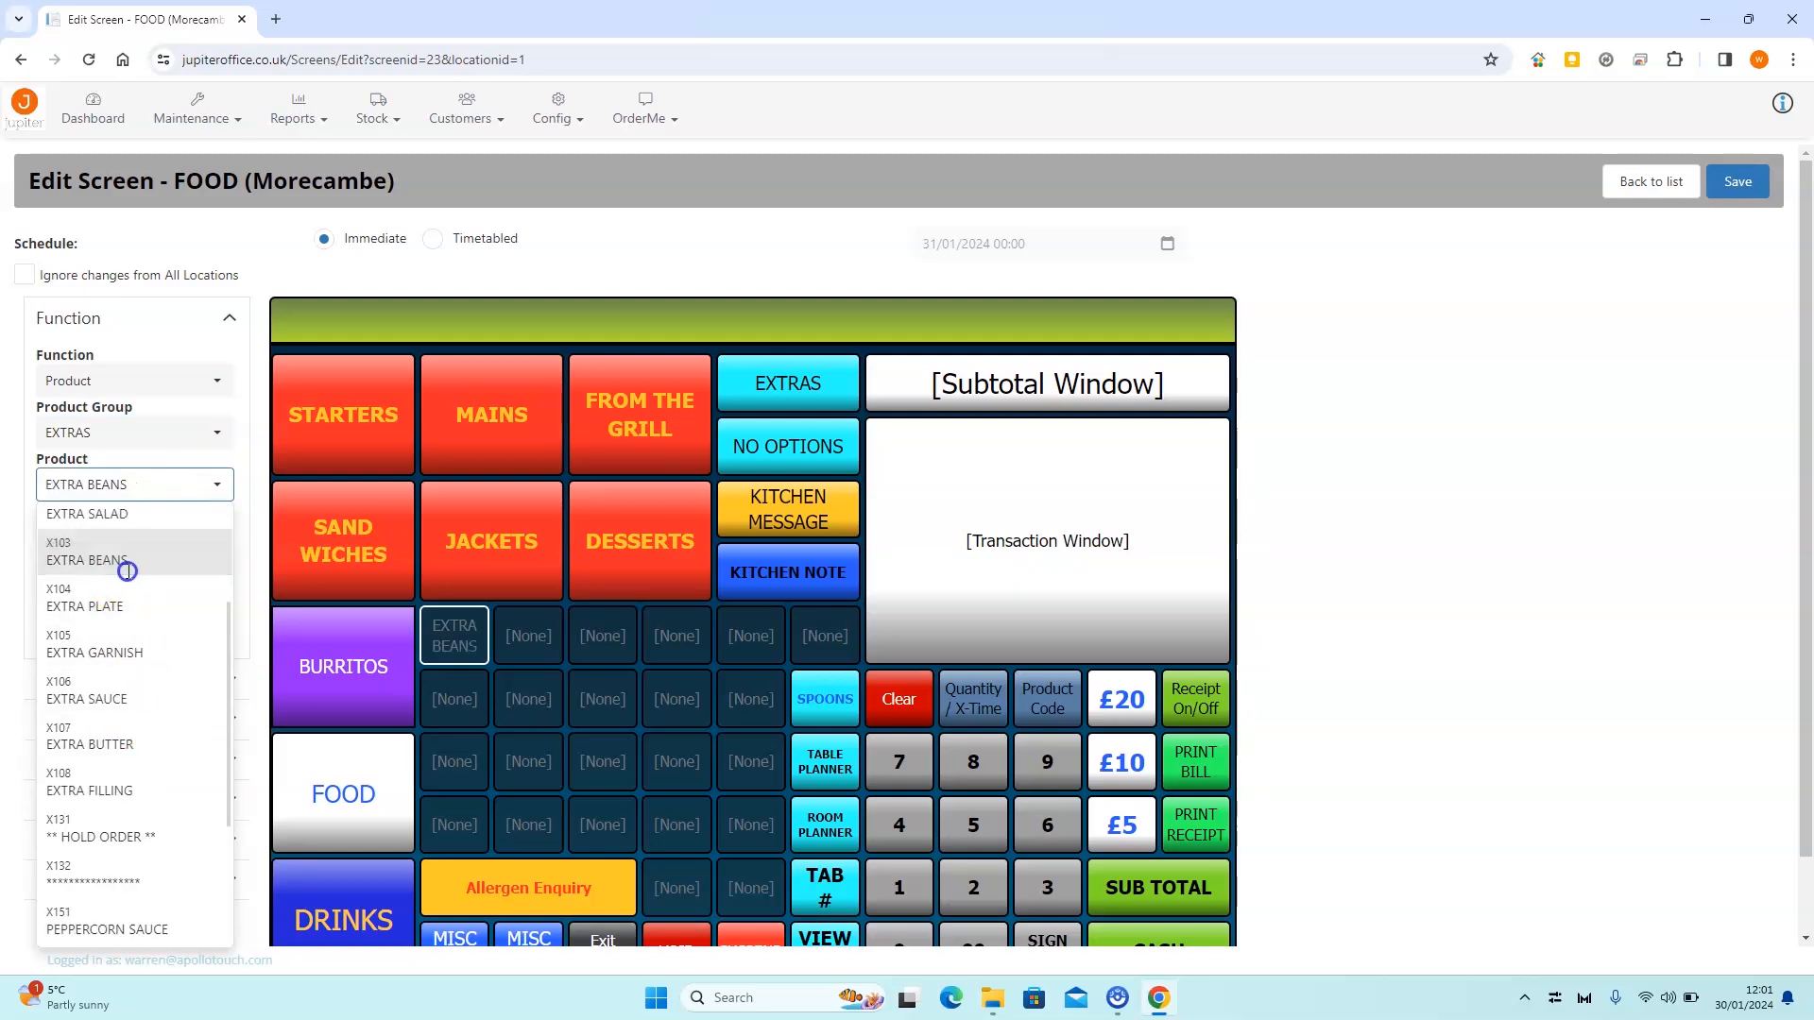
{"action": "left_click", "coordinate": [125, 562]}
Step: Make the EXTRA BEANS key's caption bold and set its font size to 14
{"action": "left_click", "coordinate": [187, 680]}
{"action": "left_click", "coordinate": [176, 564]}
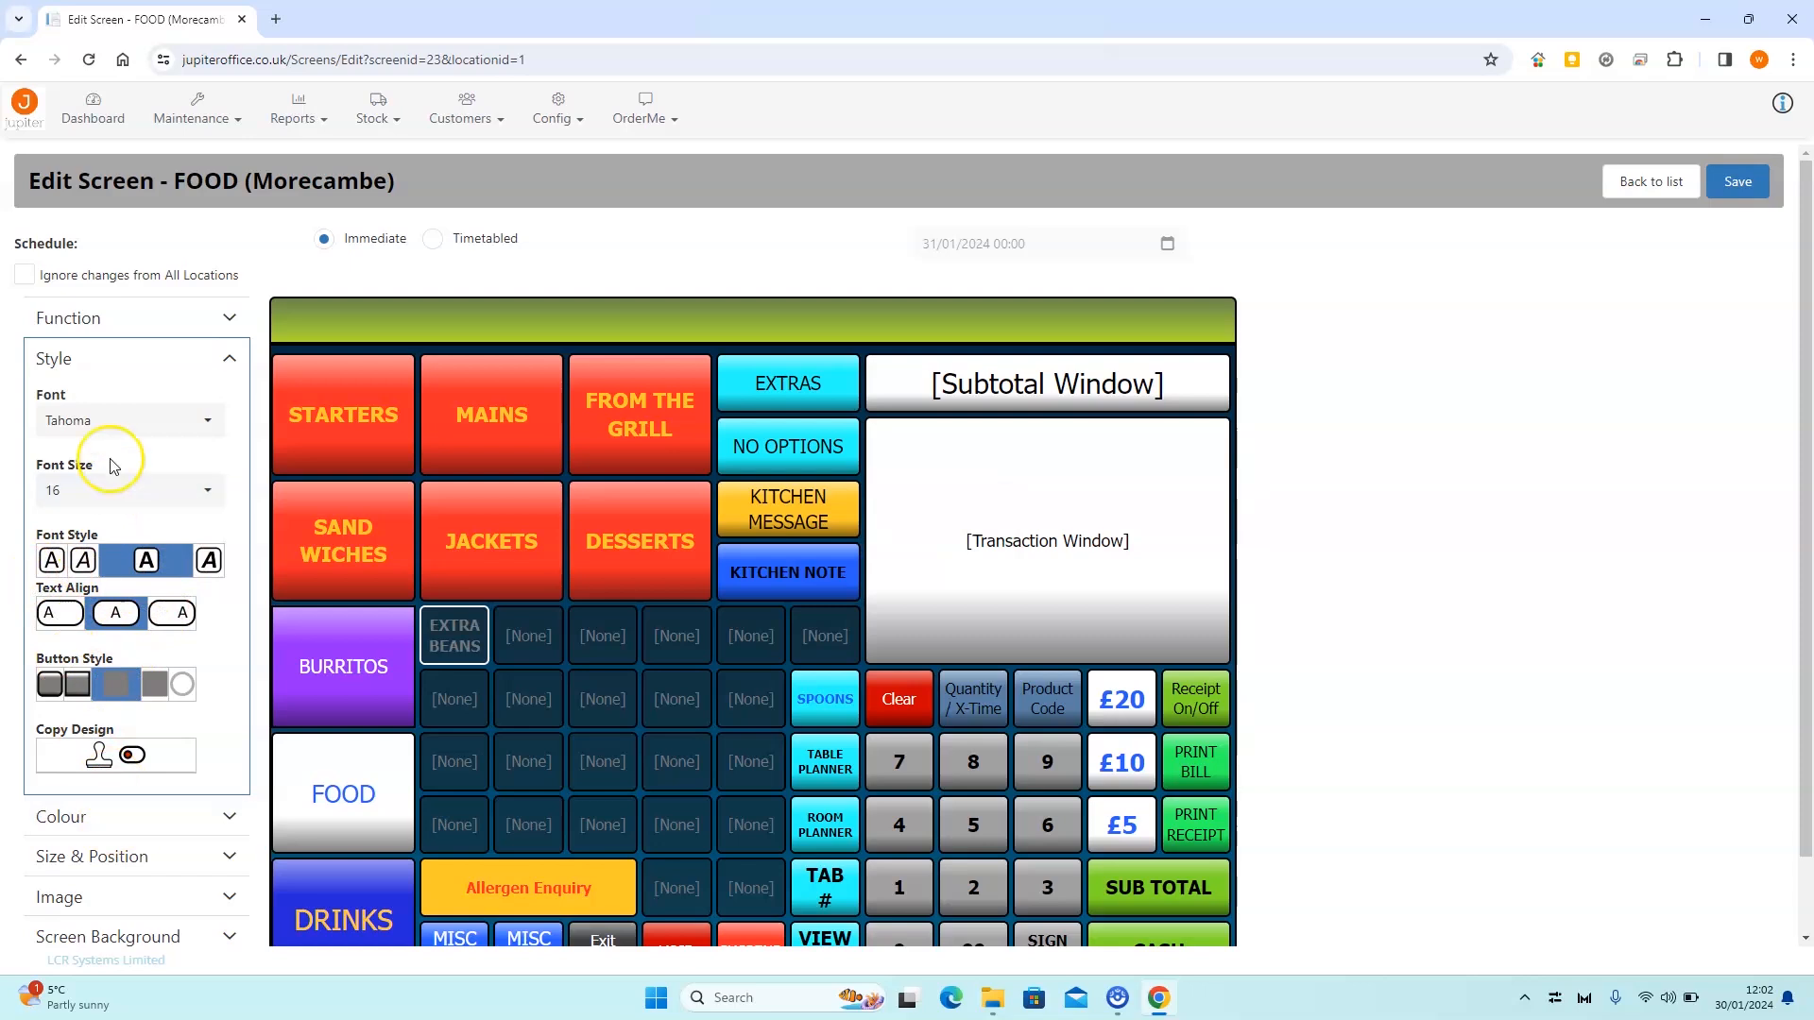
{"action": "left_click", "coordinate": [85, 492]}
{"action": "left_click", "coordinate": [95, 594]}
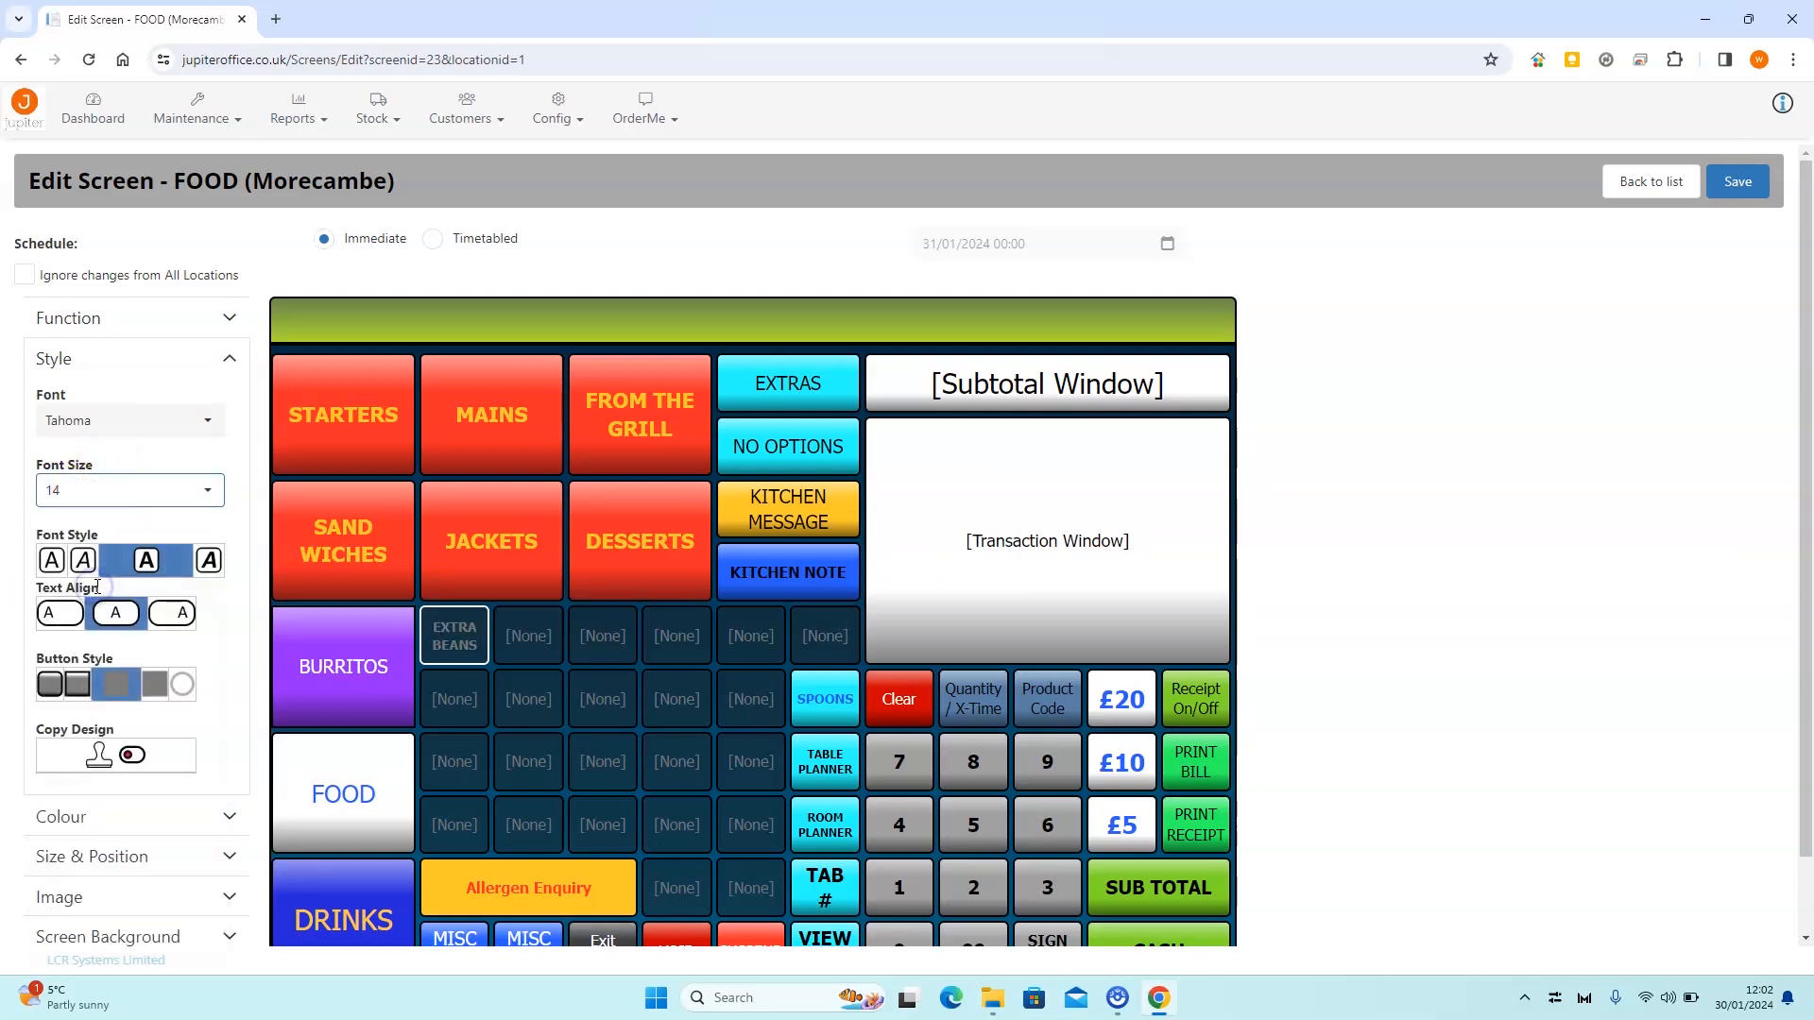
Step: Give the EXTRA BEANS key black text and a pale yellow background
{"action": "left_click", "coordinate": [108, 817]}
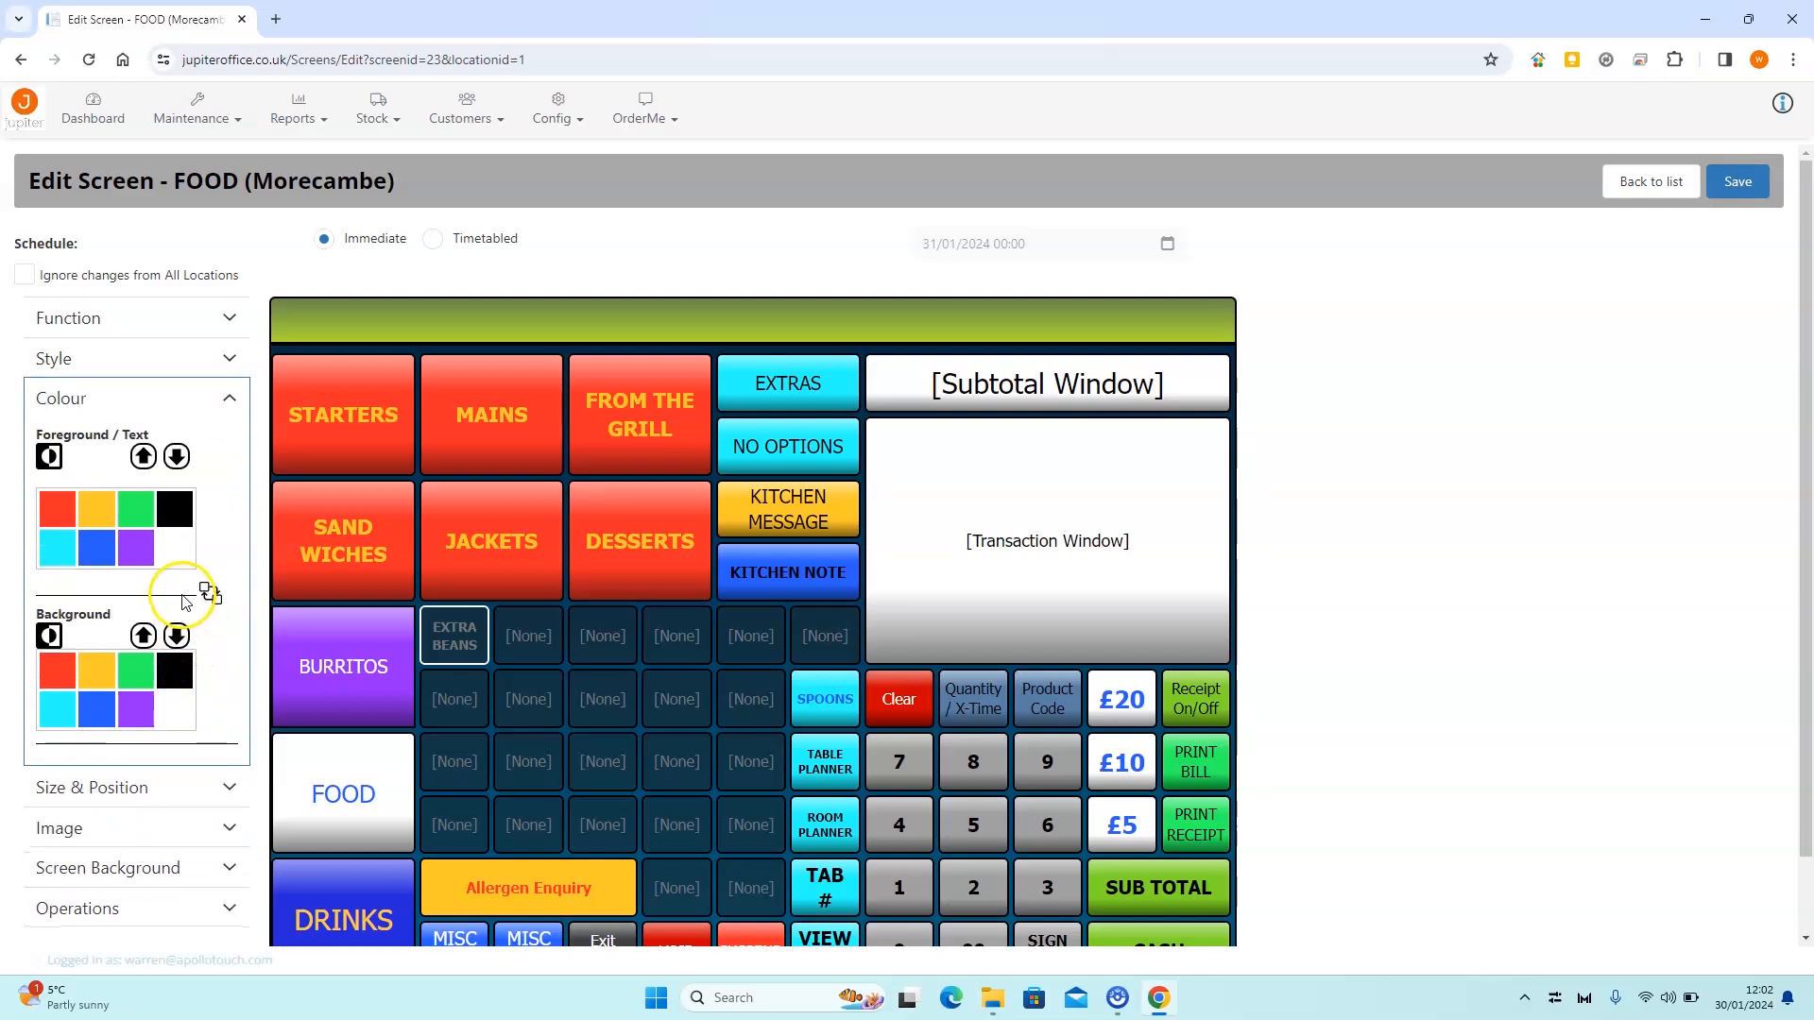
{"action": "left_click", "coordinate": [174, 510]}
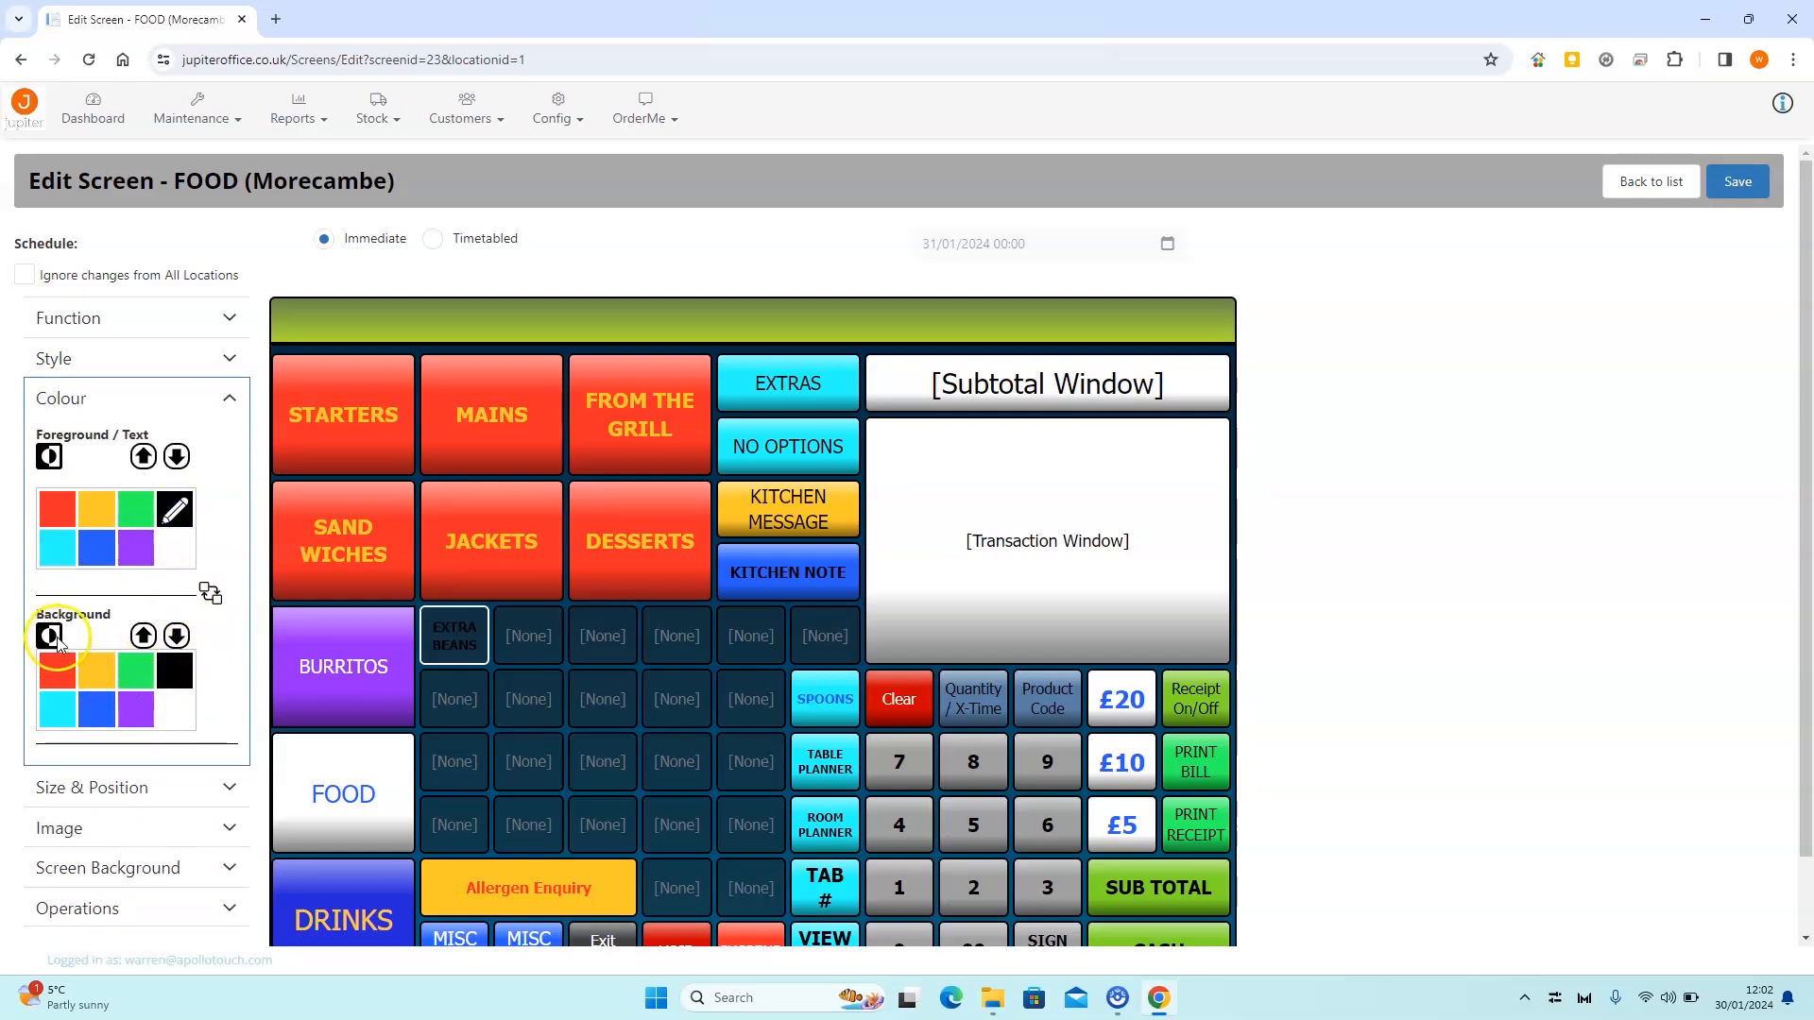
{"action": "left_click", "coordinate": [49, 635]}
{"action": "left_click", "coordinate": [175, 749]}
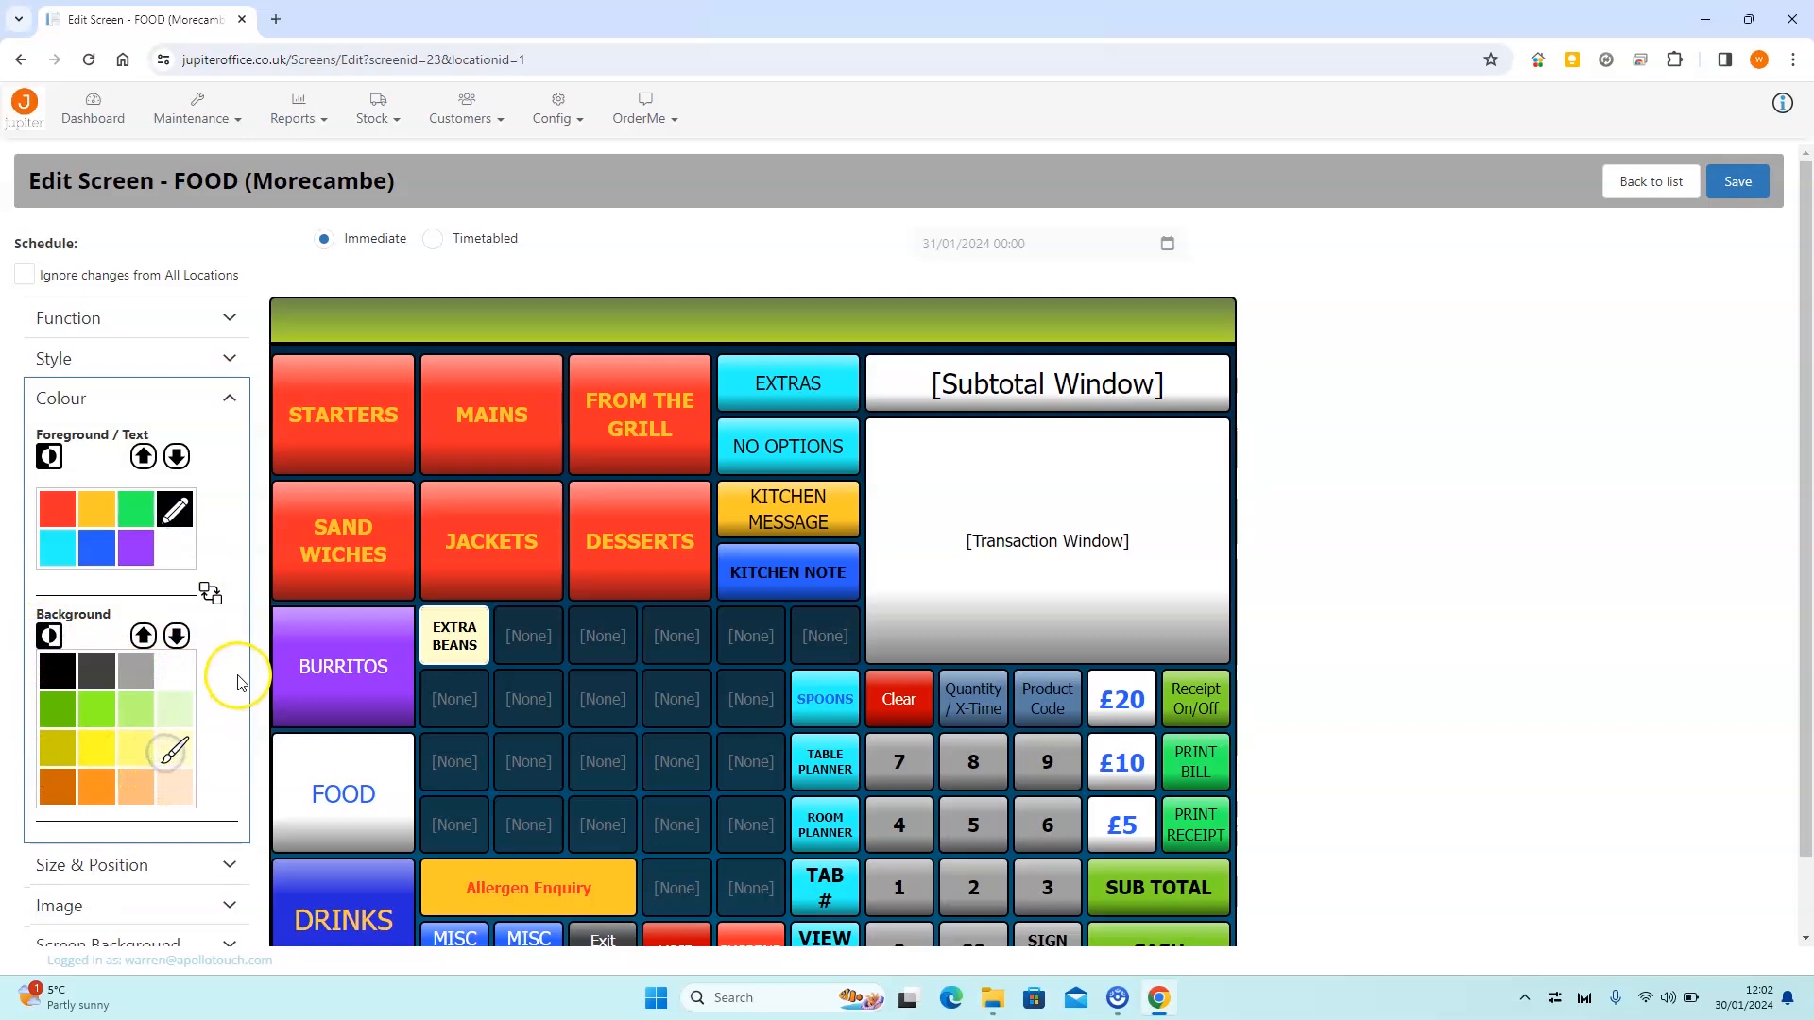
Step: Resize the EXTRA BEANS key to two grid columns wide and one row high
{"action": "scroll", "coordinate": [136, 670], "scroll_direction": "down", "scroll_amount": 1}
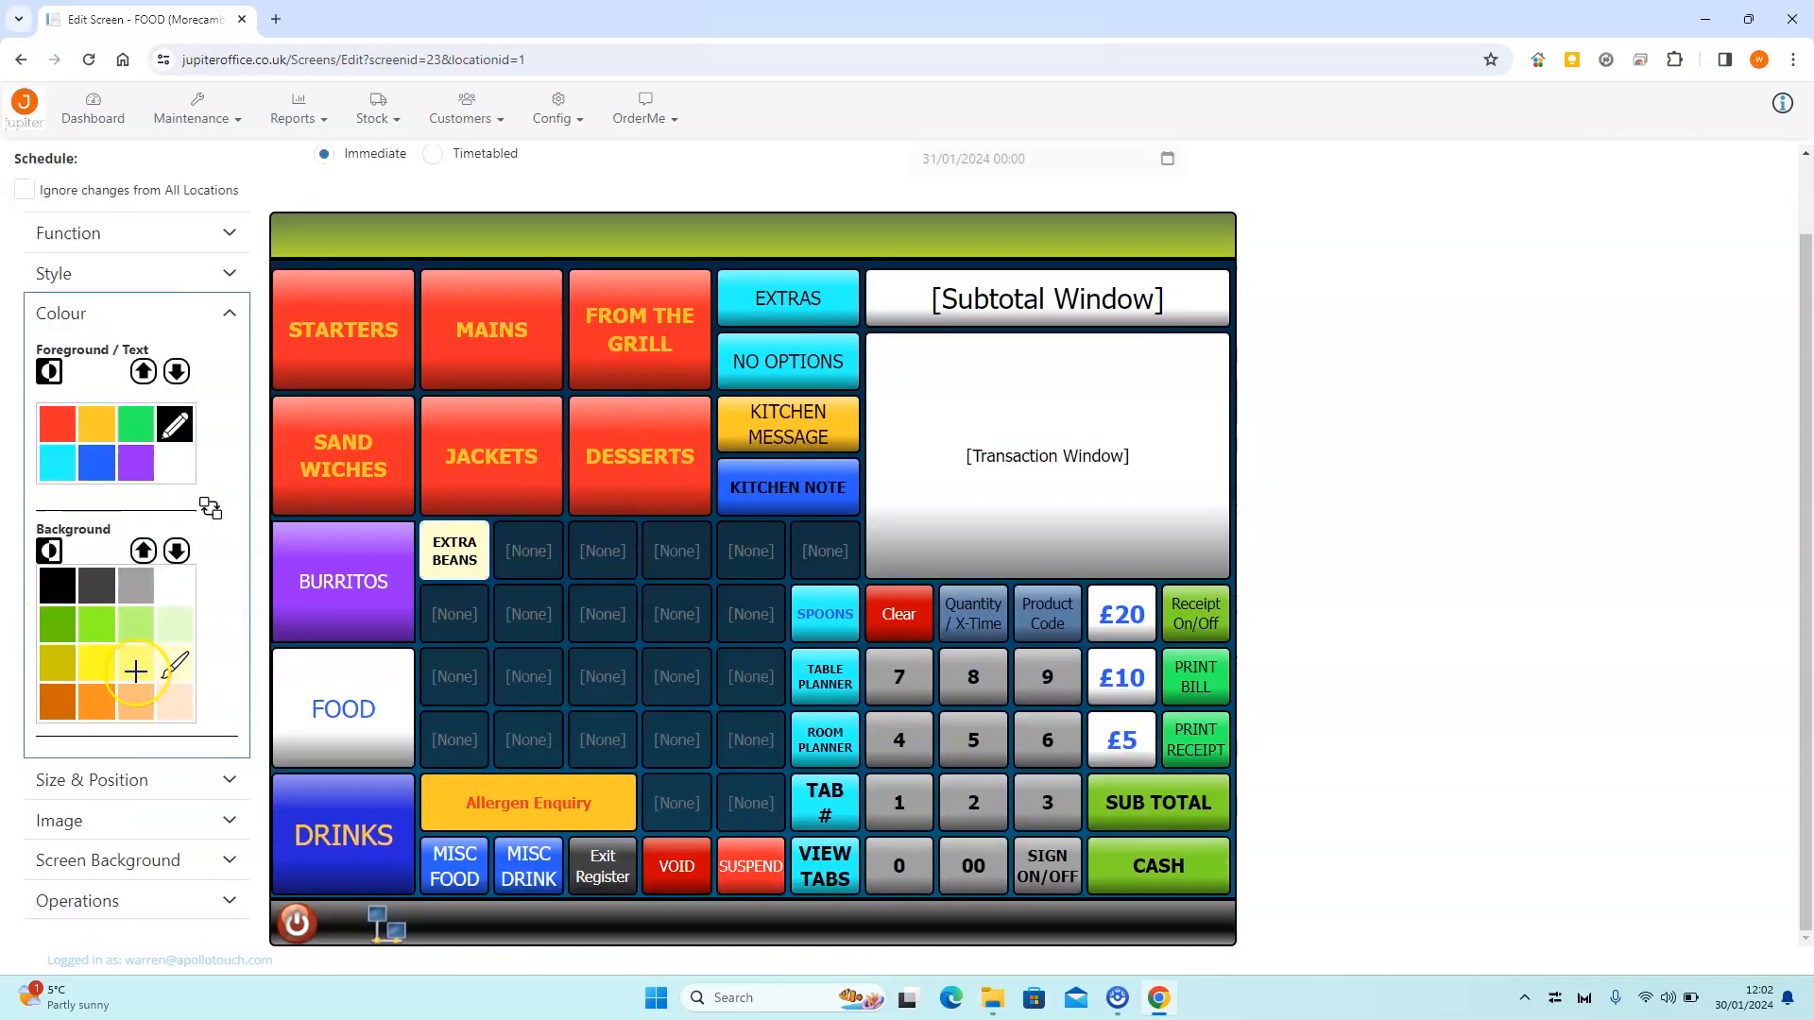
{"action": "left_click", "coordinate": [154, 780]}
{"action": "left_click", "coordinate": [64, 485]}
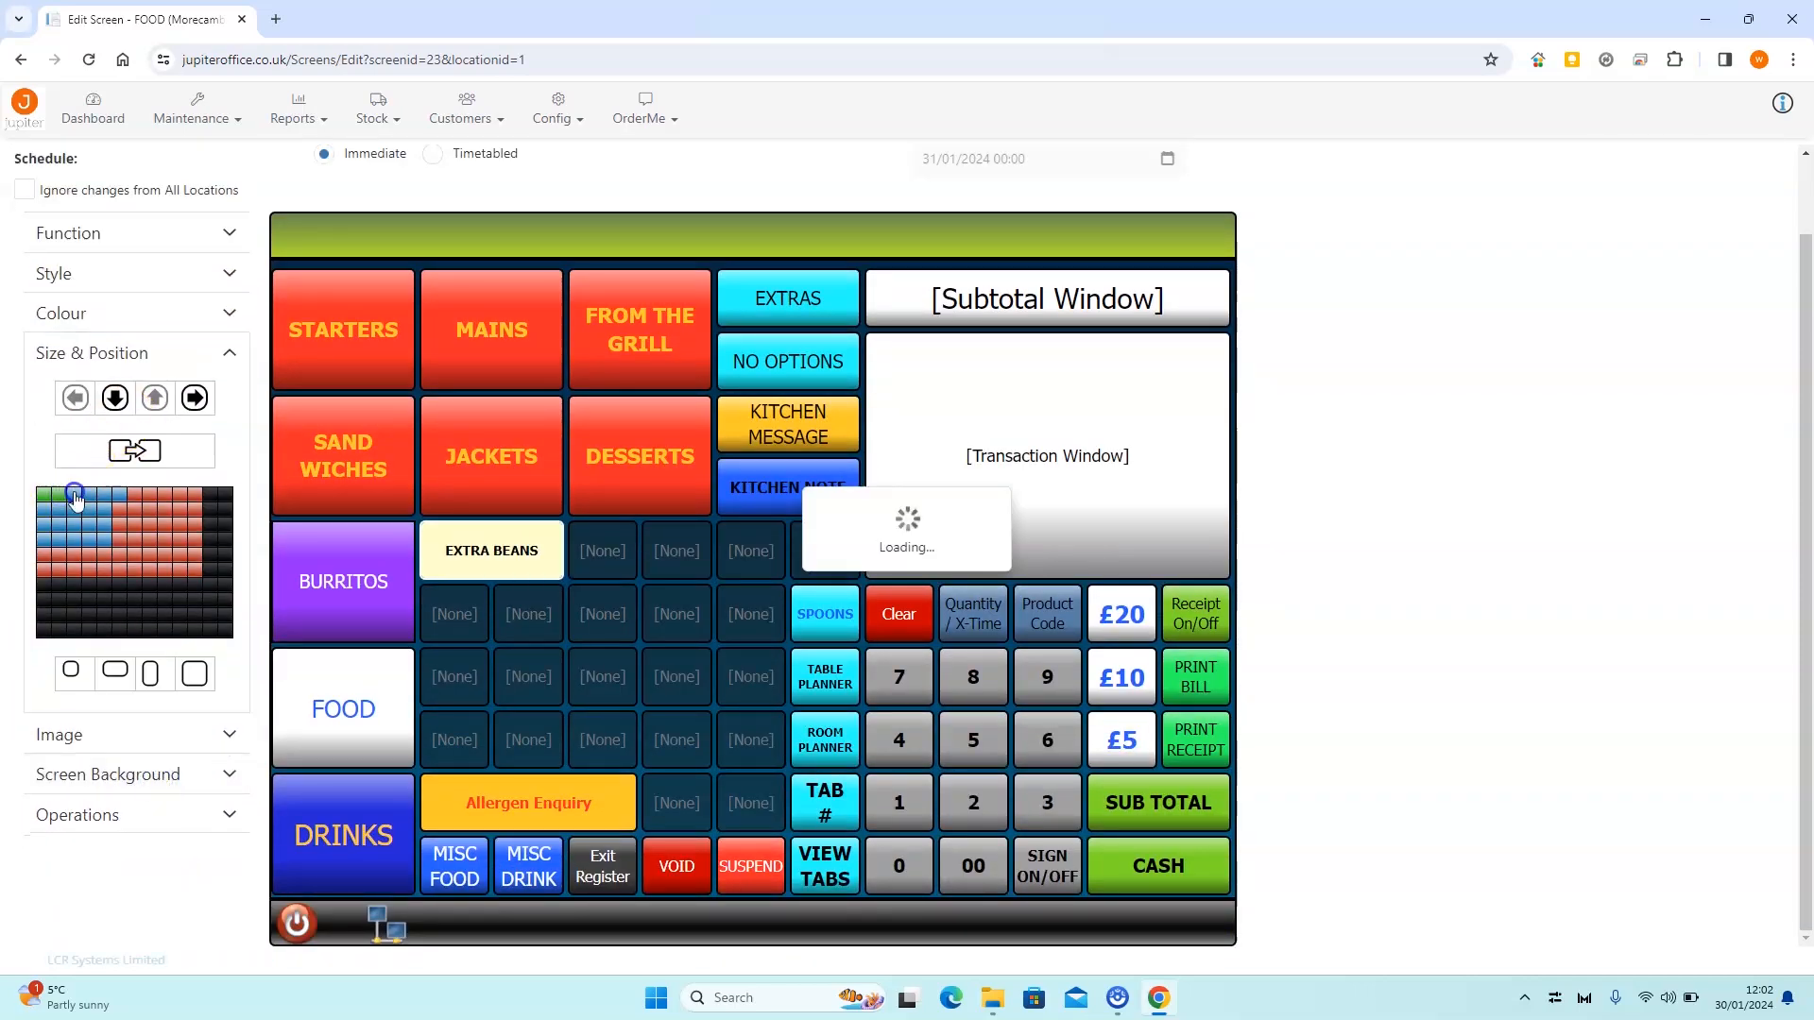
{"action": "left_click", "coordinate": [59, 494]}
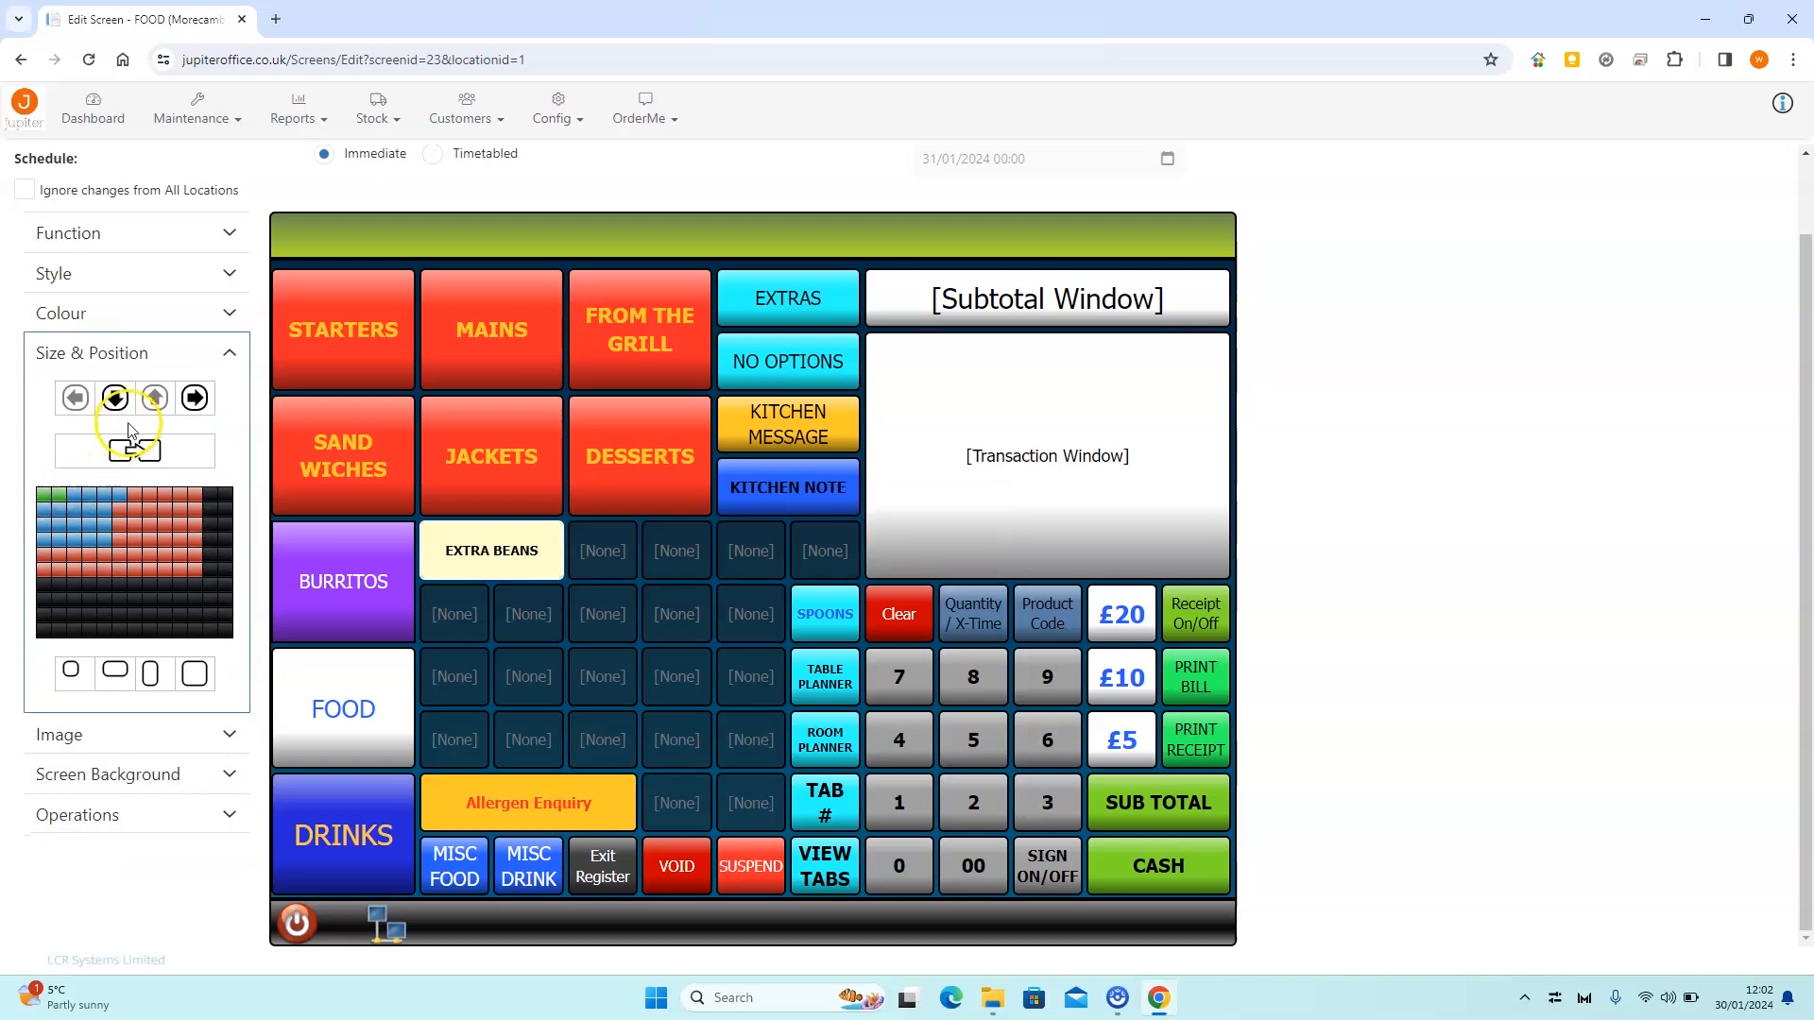
Step: Move the EXTRA BEANS key one column to the right and back to its original position
{"action": "left_click", "coordinate": [194, 397]}
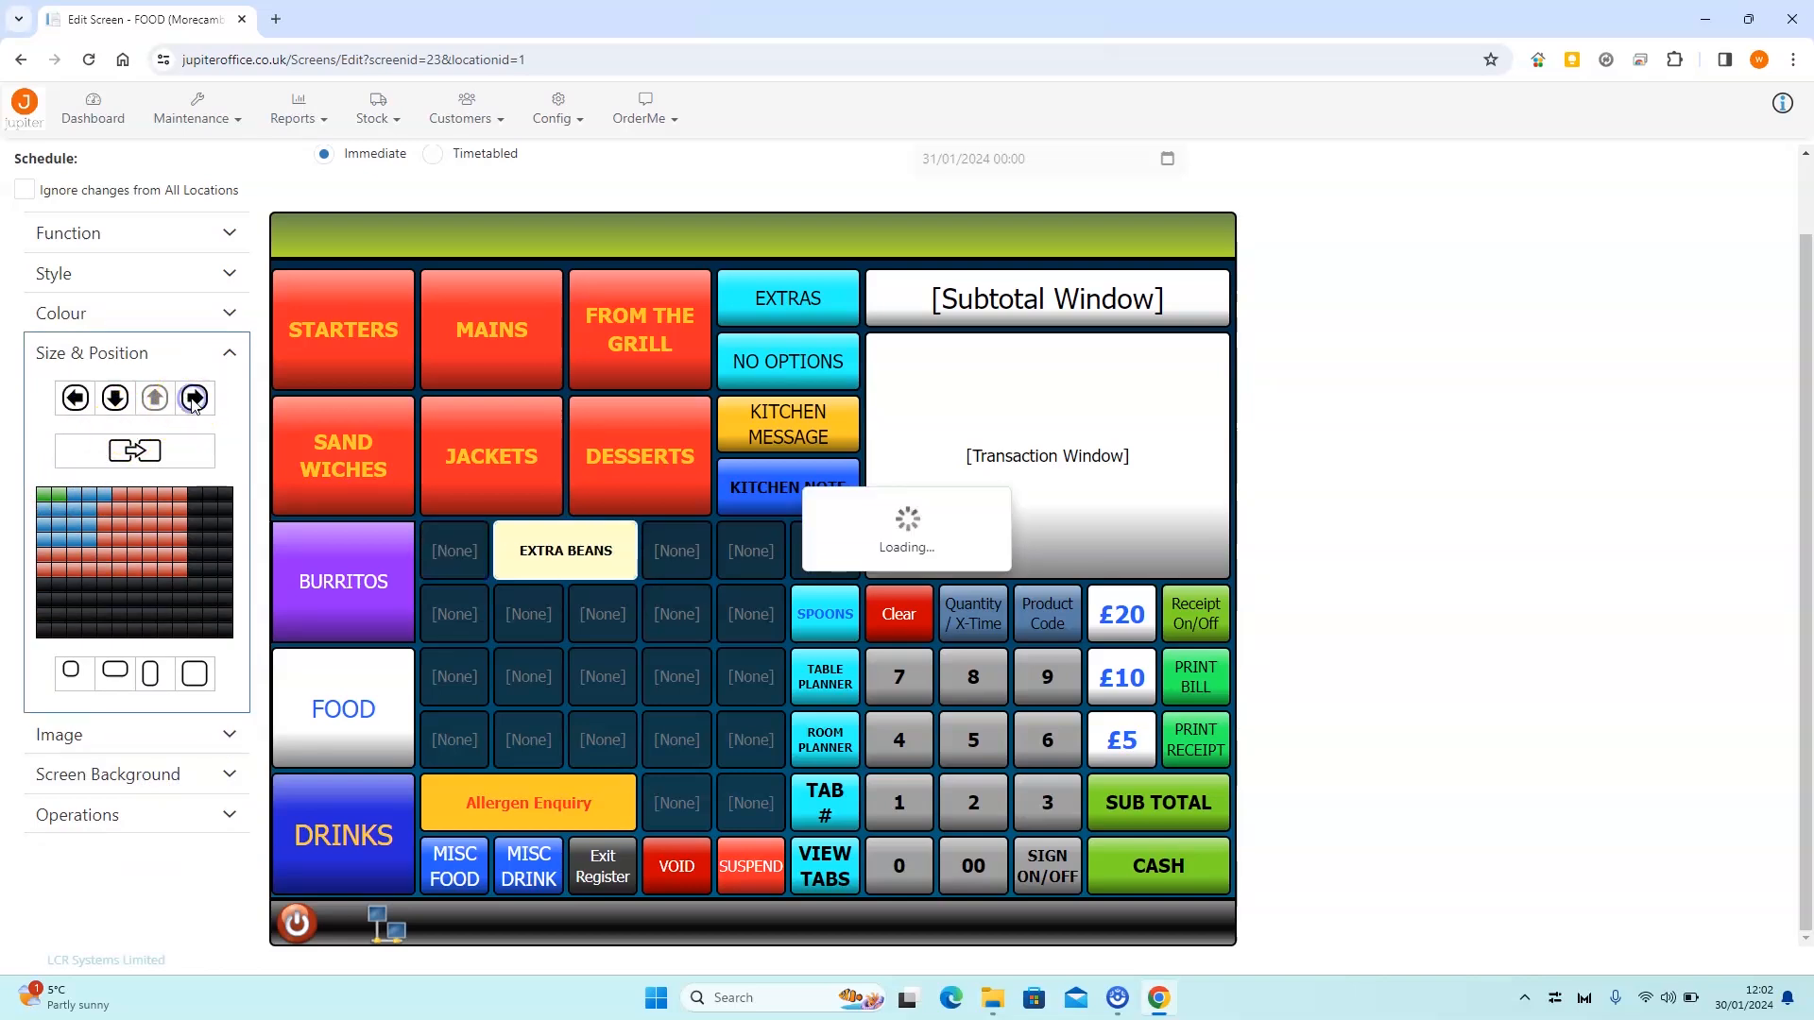
{"action": "left_click", "coordinate": [80, 398]}
{"action": "left_click", "coordinate": [81, 399]}
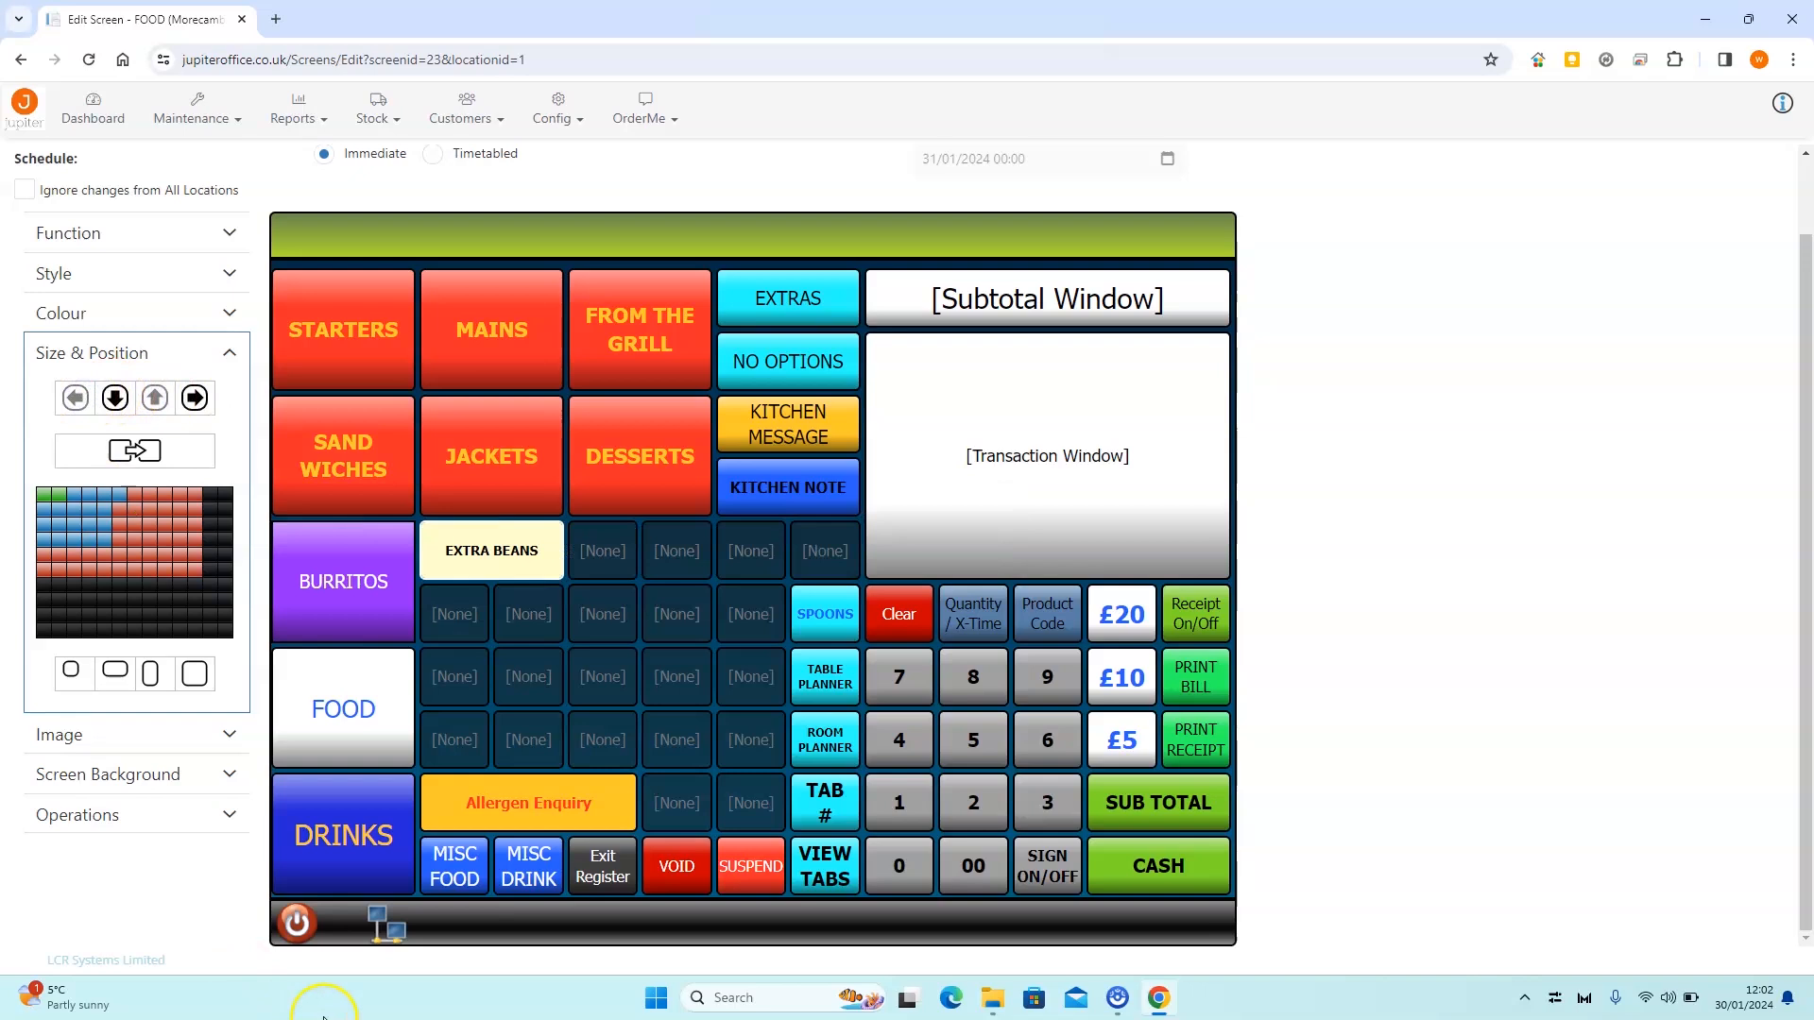
Step: Delete the EXTRA BEANS key from the FOOD screen
{"action": "left_click", "coordinate": [147, 818]}
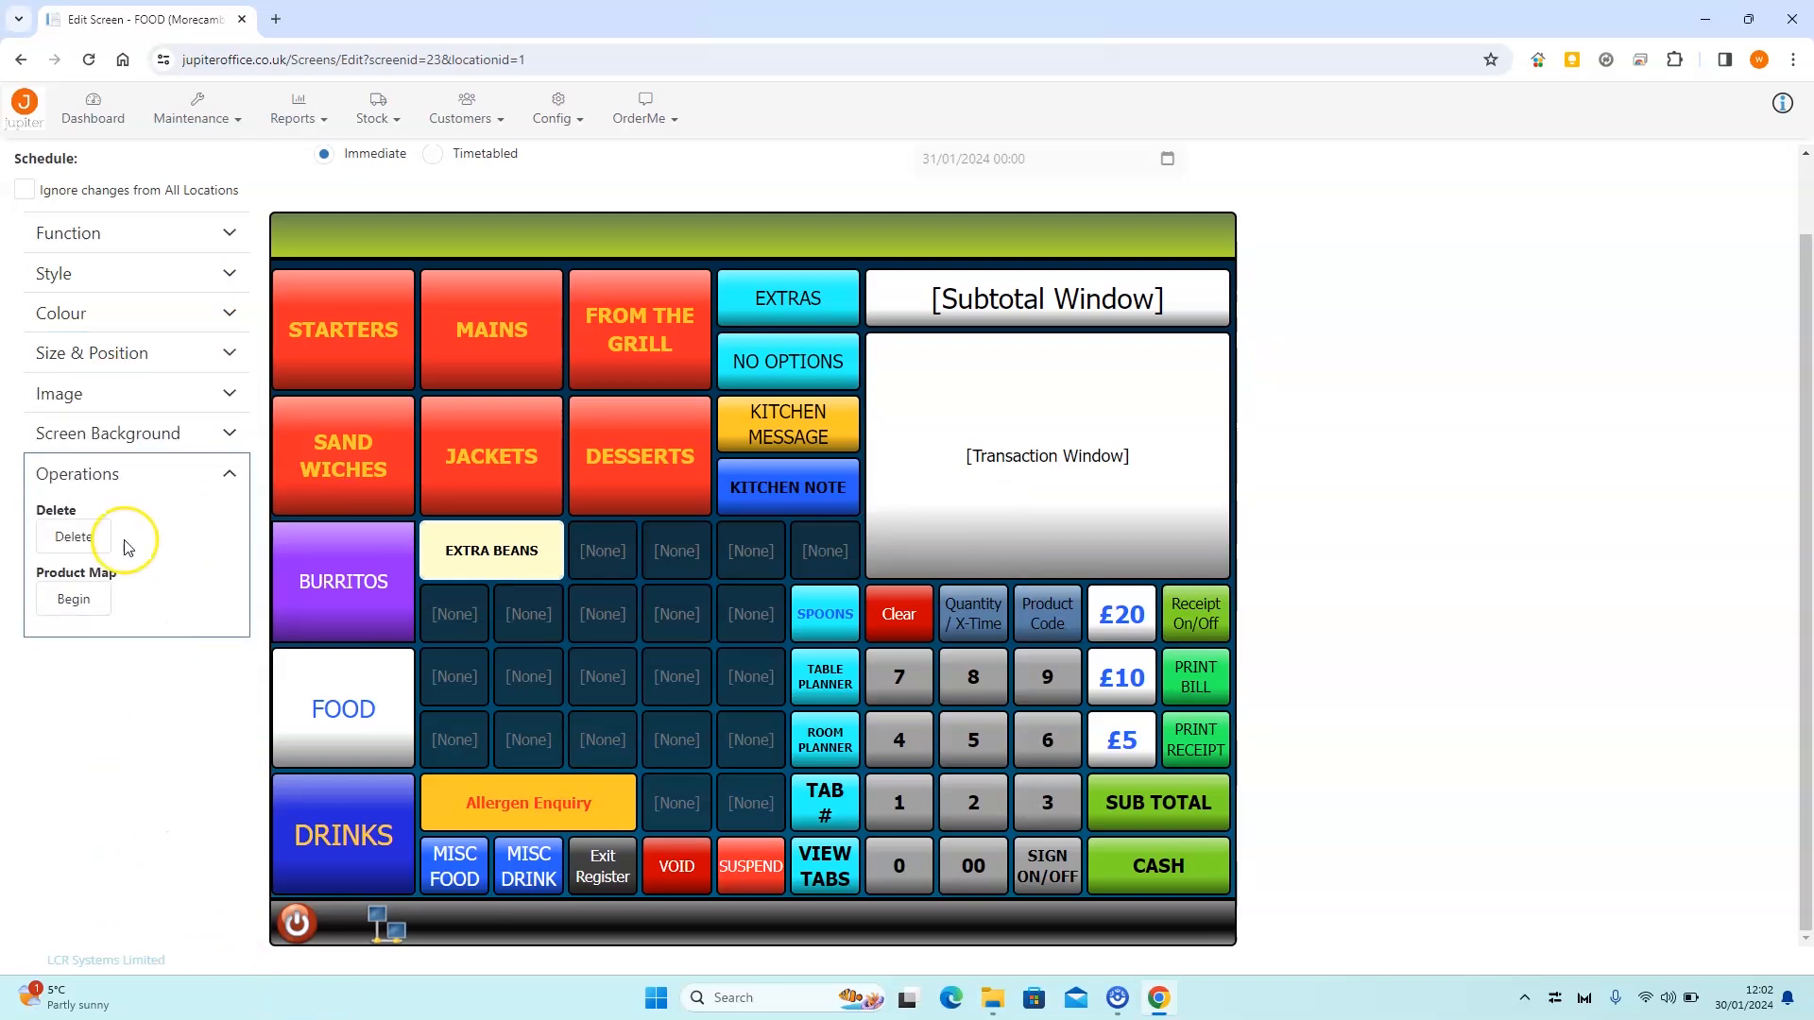
{"action": "left_click", "coordinate": [72, 537]}
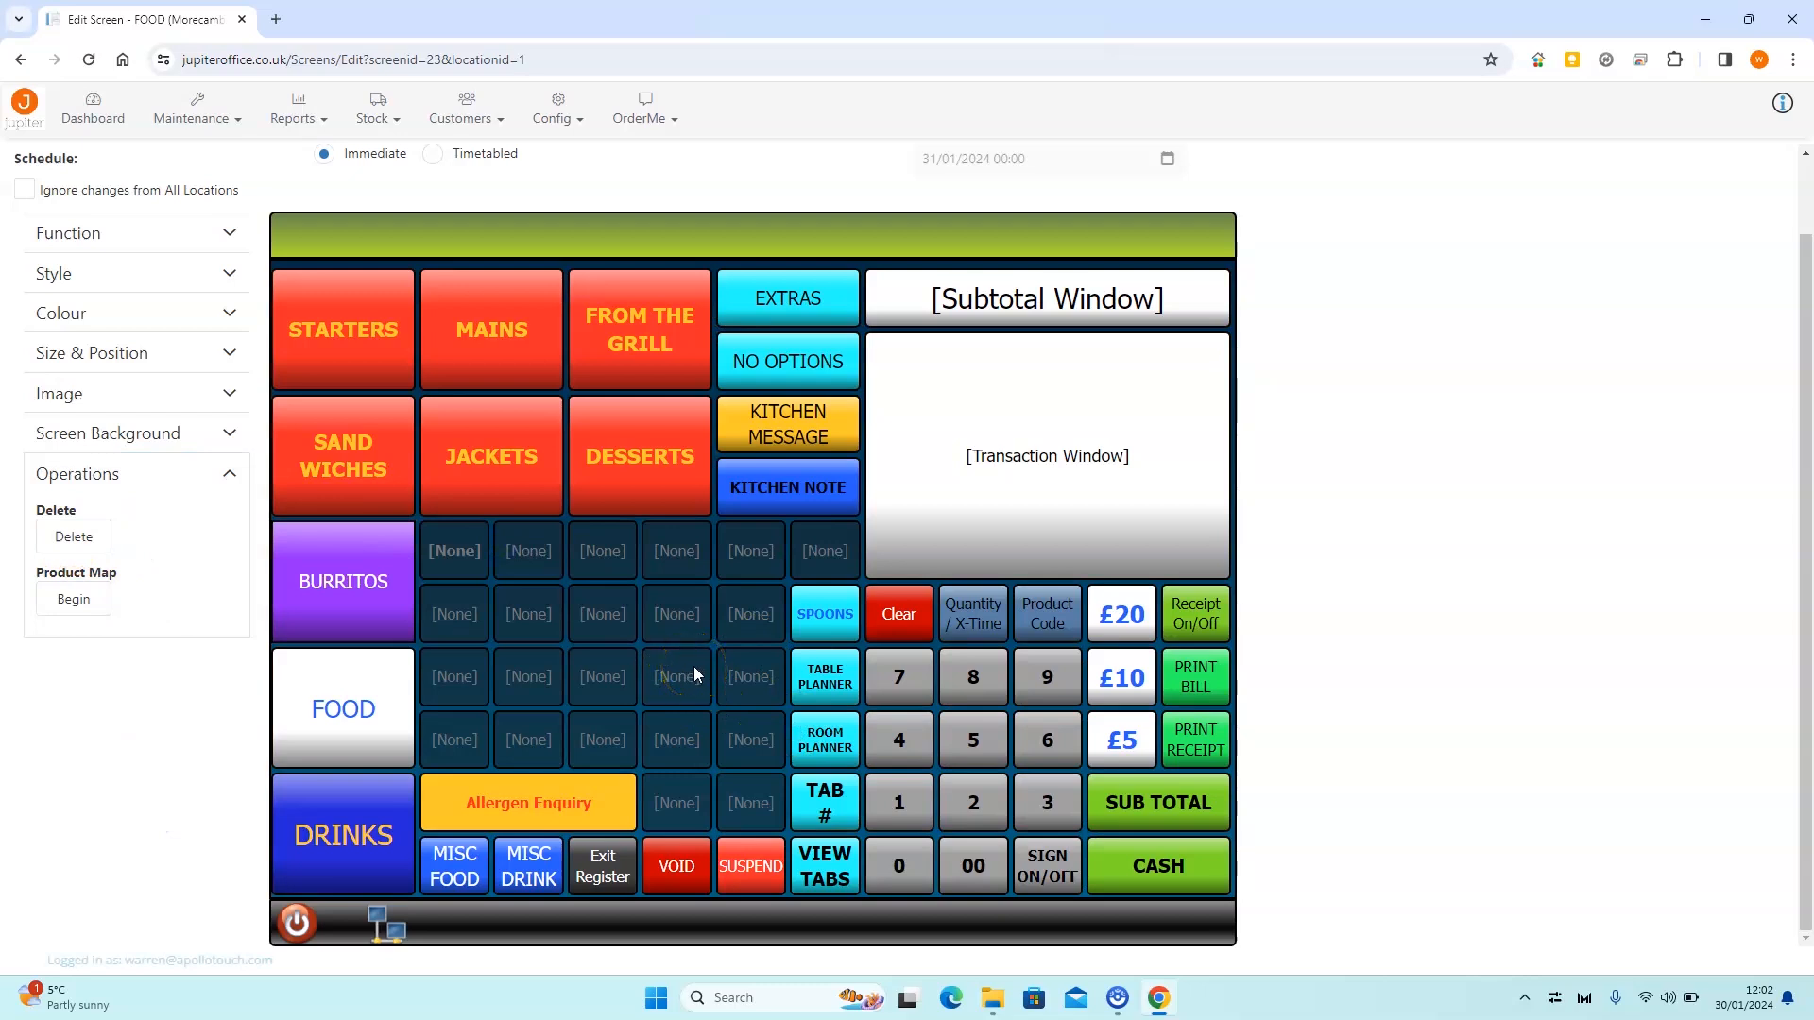
Step: Begin a product map over the five-by-four block of empty keys beside BURRITOS and FOOD, using the single-cell key size
{"action": "left_click", "coordinate": [465, 546]}
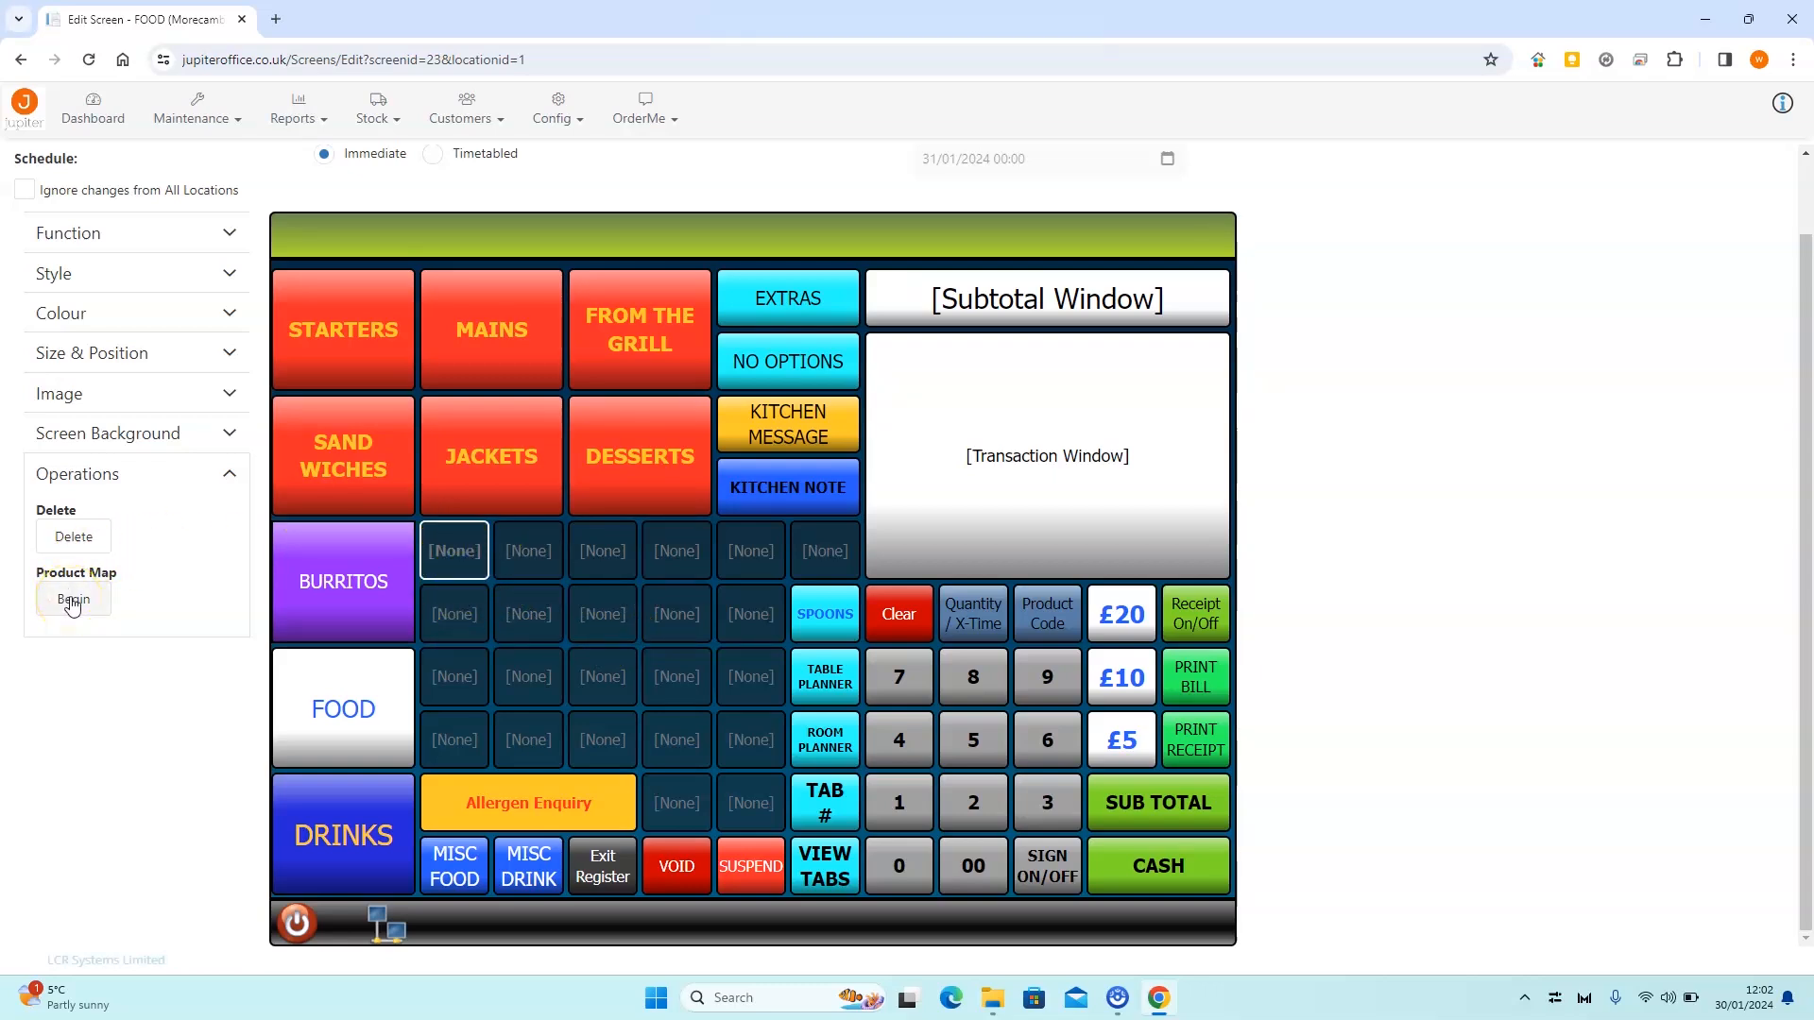
{"action": "left_click", "coordinate": [74, 601]}
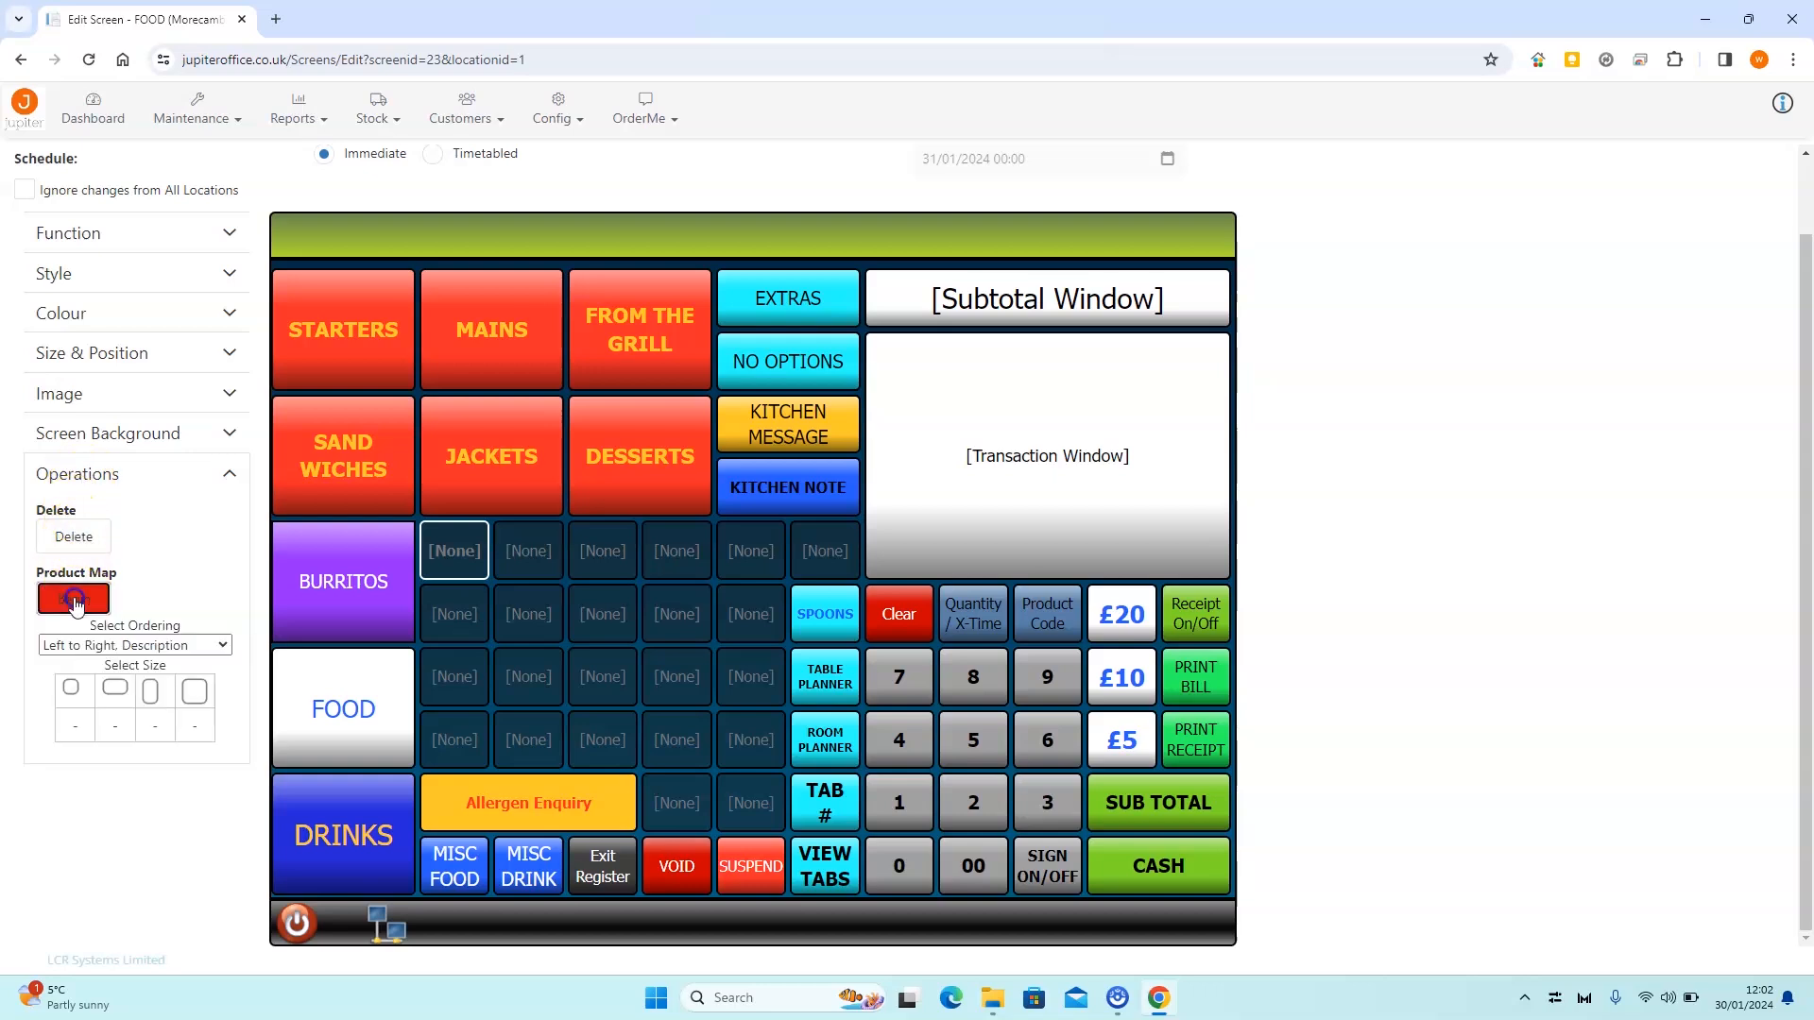
{"action": "left_click", "coordinate": [464, 545]}
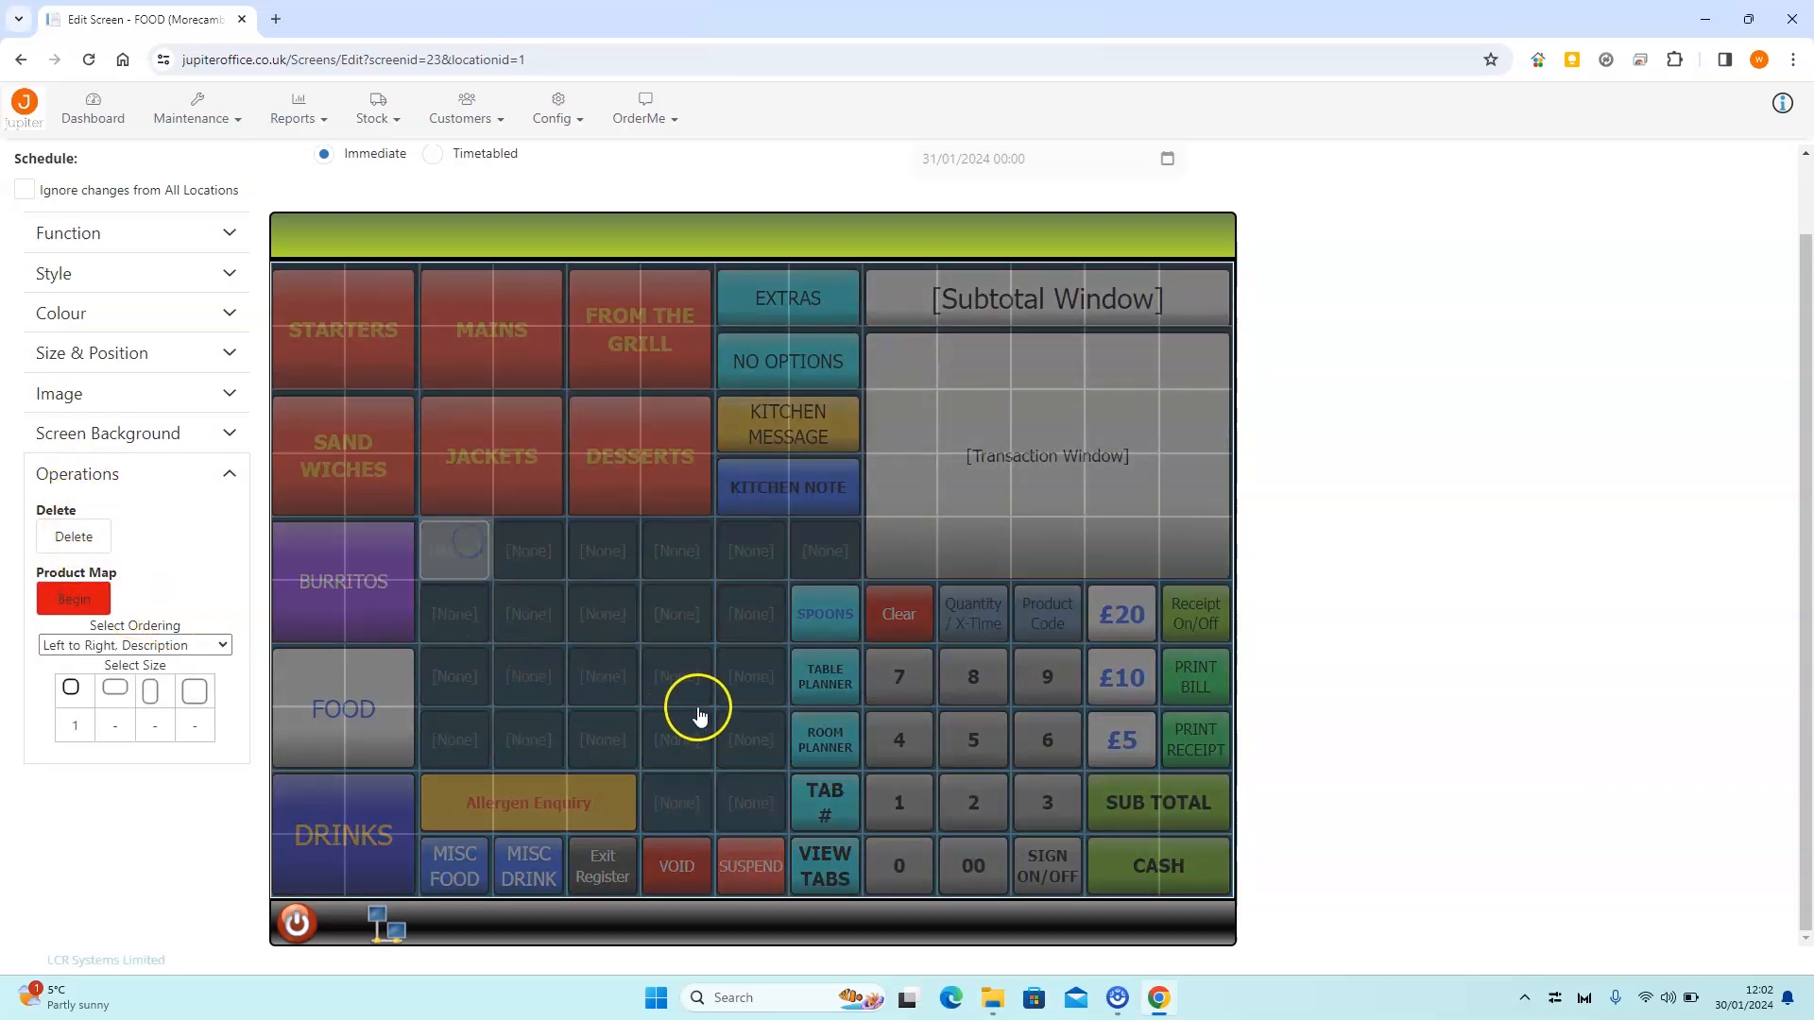
{"action": "left_click", "coordinate": [722, 729]}
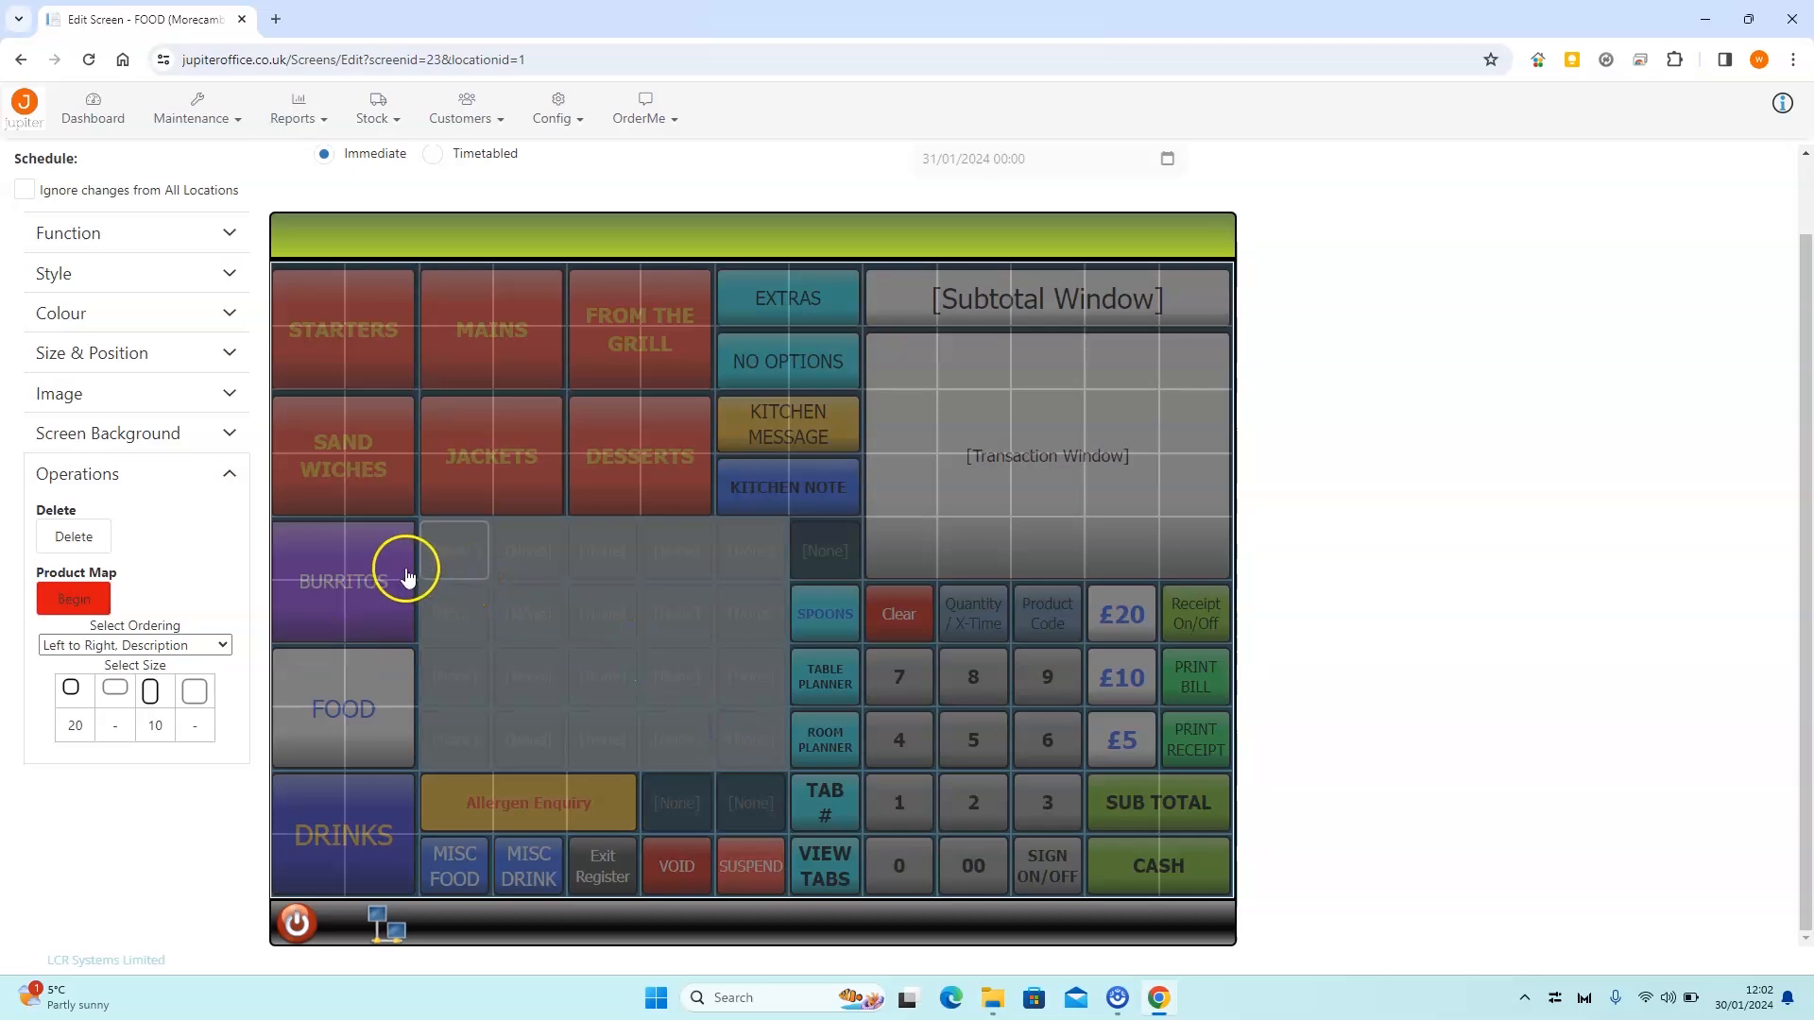
{"action": "left_click", "coordinate": [72, 689]}
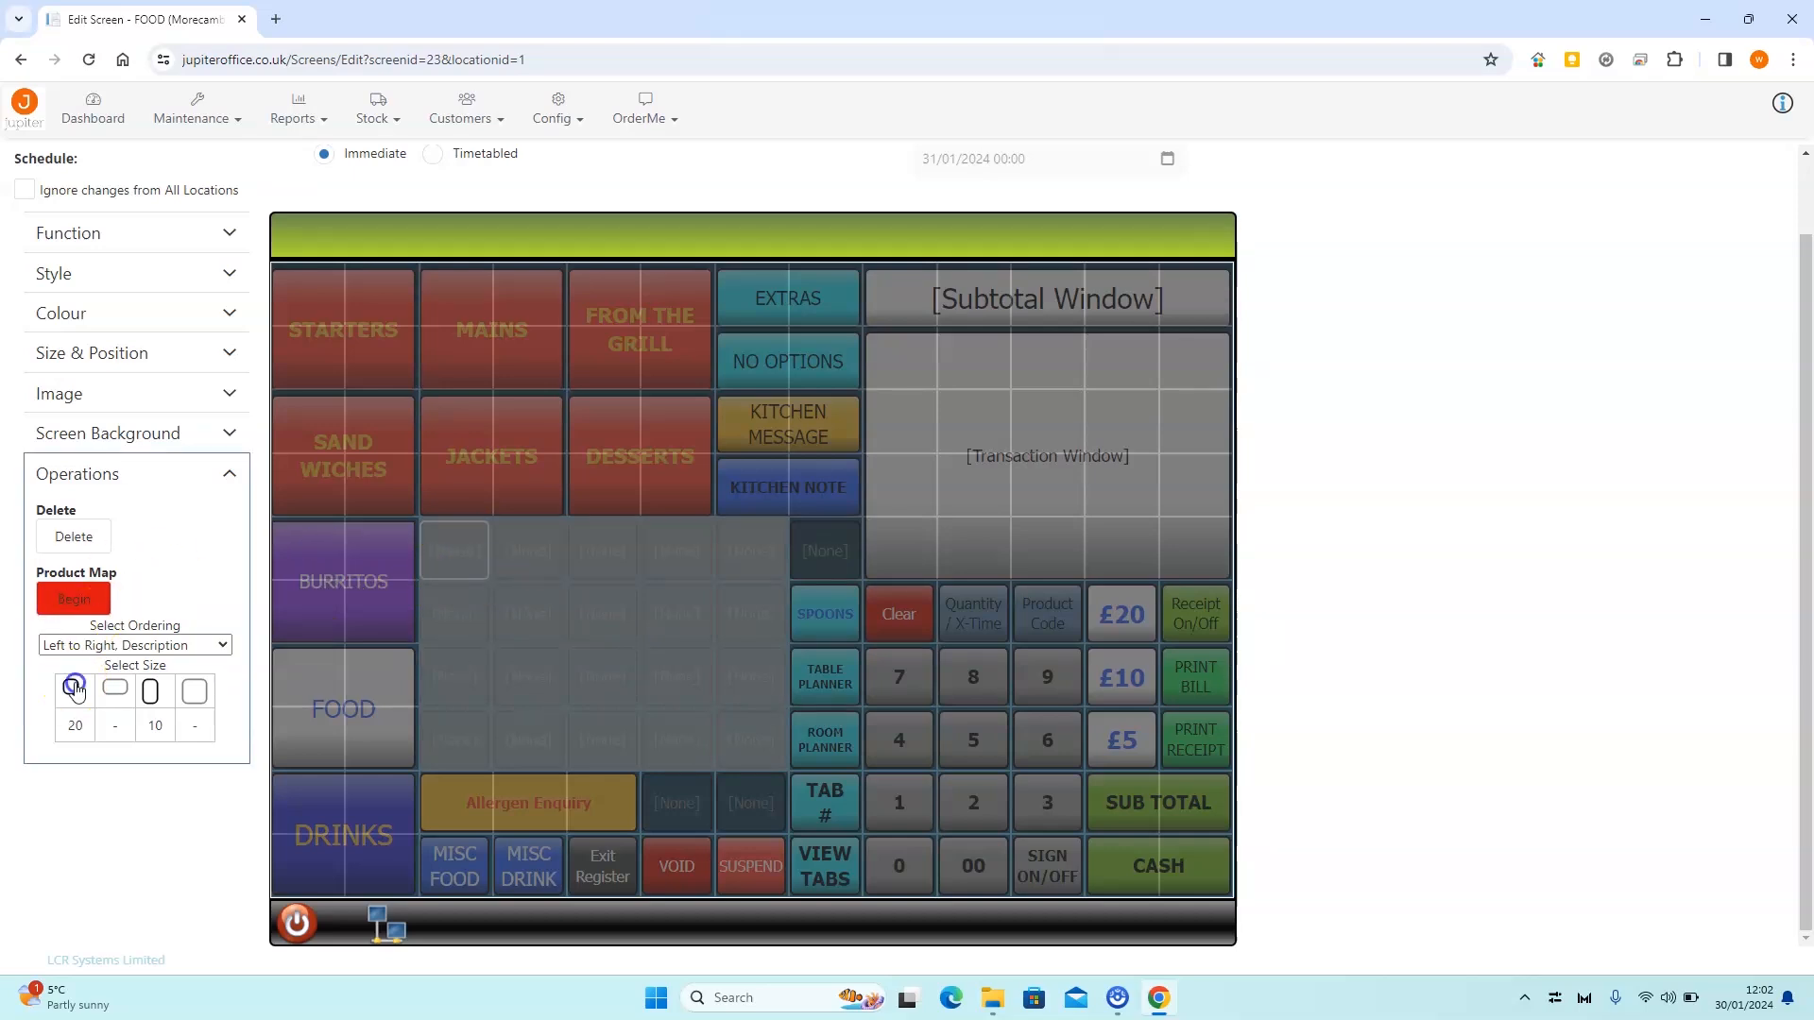
Step: Select the nine consecutive products from WKD - BLUE (D204) through GORDONS GIN (D301) for the product map
{"action": "scroll", "coordinate": [491, 463], "scroll_direction": "down", "scroll_amount": 3}
{"action": "scroll", "coordinate": [491, 466], "scroll_direction": "down", "scroll_amount": 2}
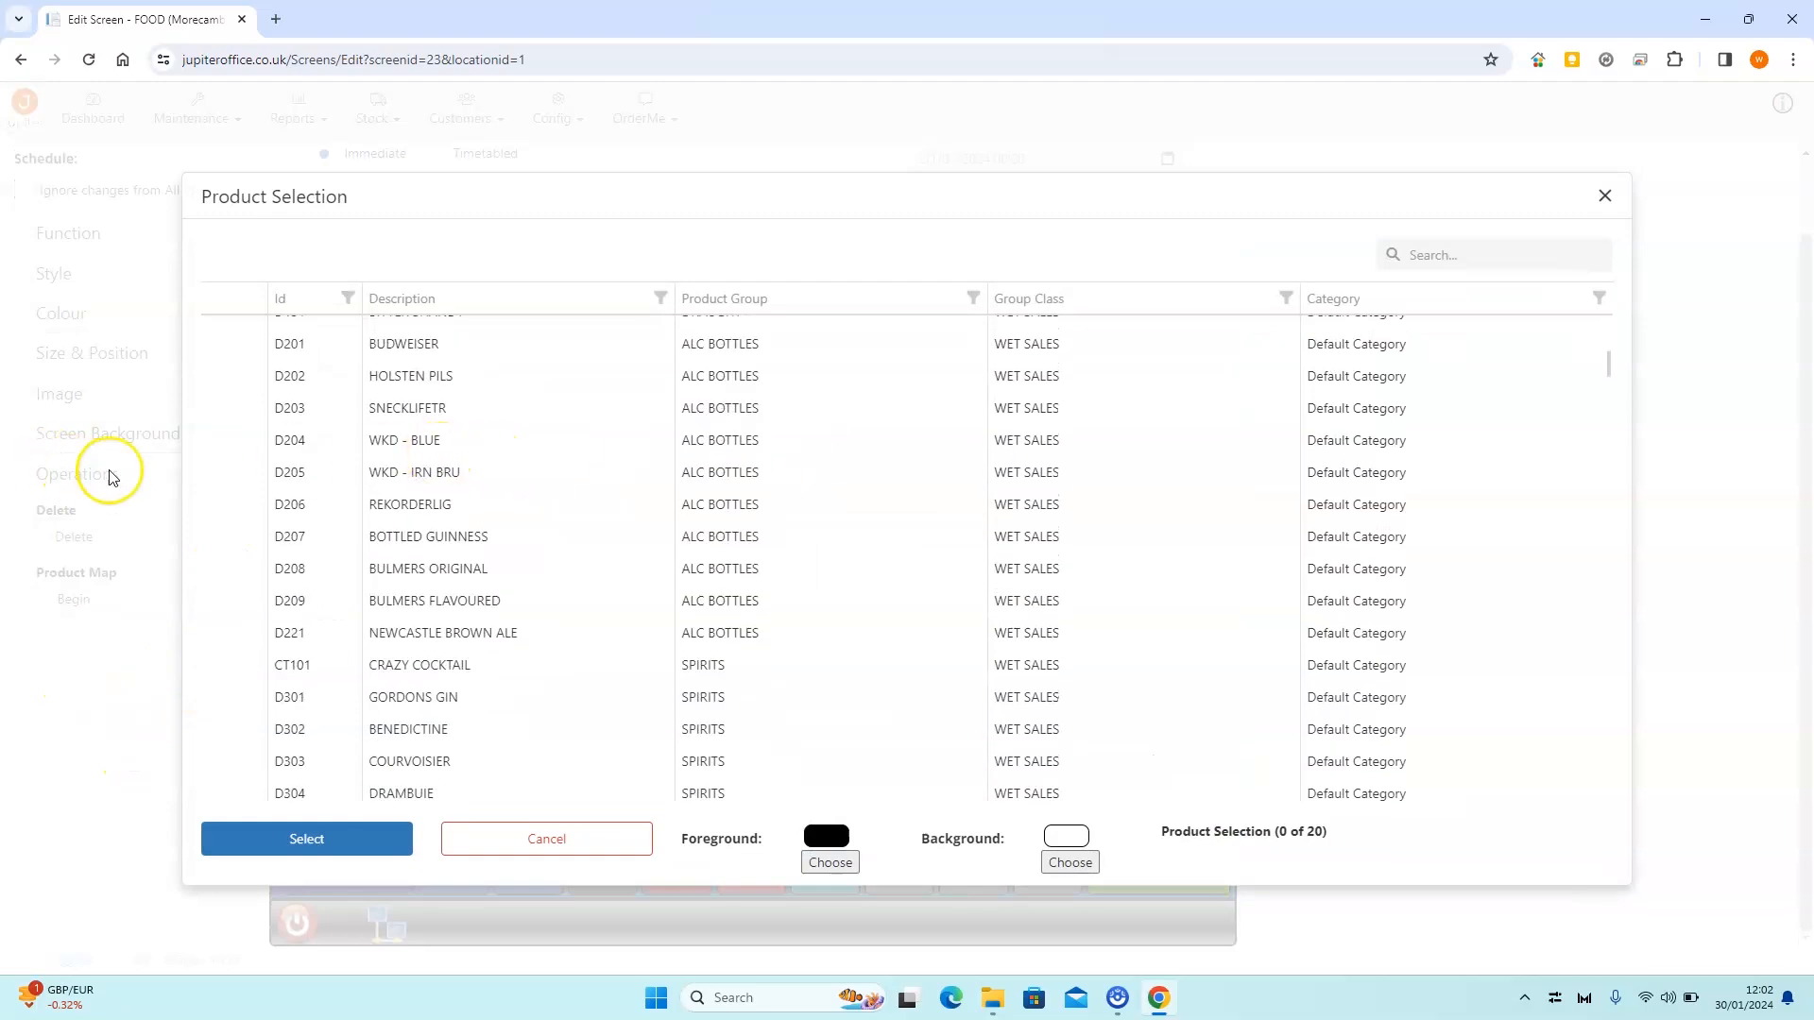
{"action": "left_click", "coordinate": [233, 441]}
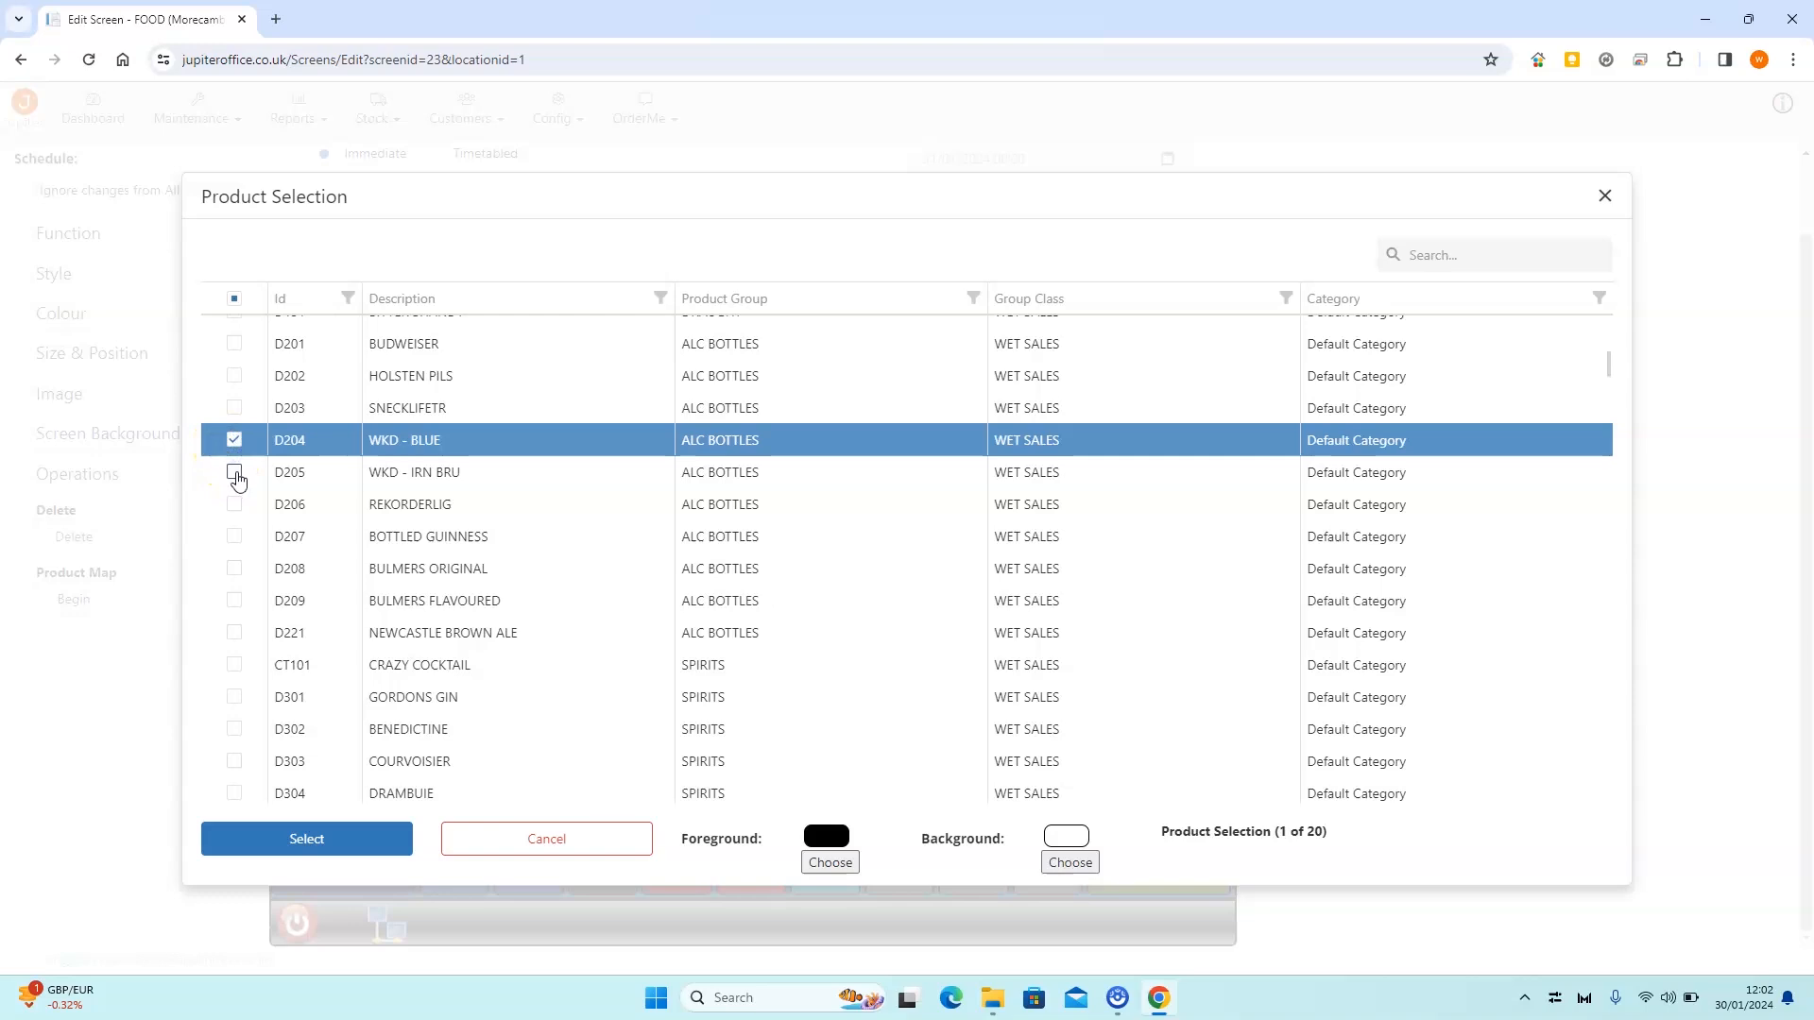
{"action": "left_click", "coordinate": [235, 473]}
{"action": "left_click", "coordinate": [234, 505]}
{"action": "left_click", "coordinate": [234, 536]}
{"action": "left_click", "coordinate": [237, 567]}
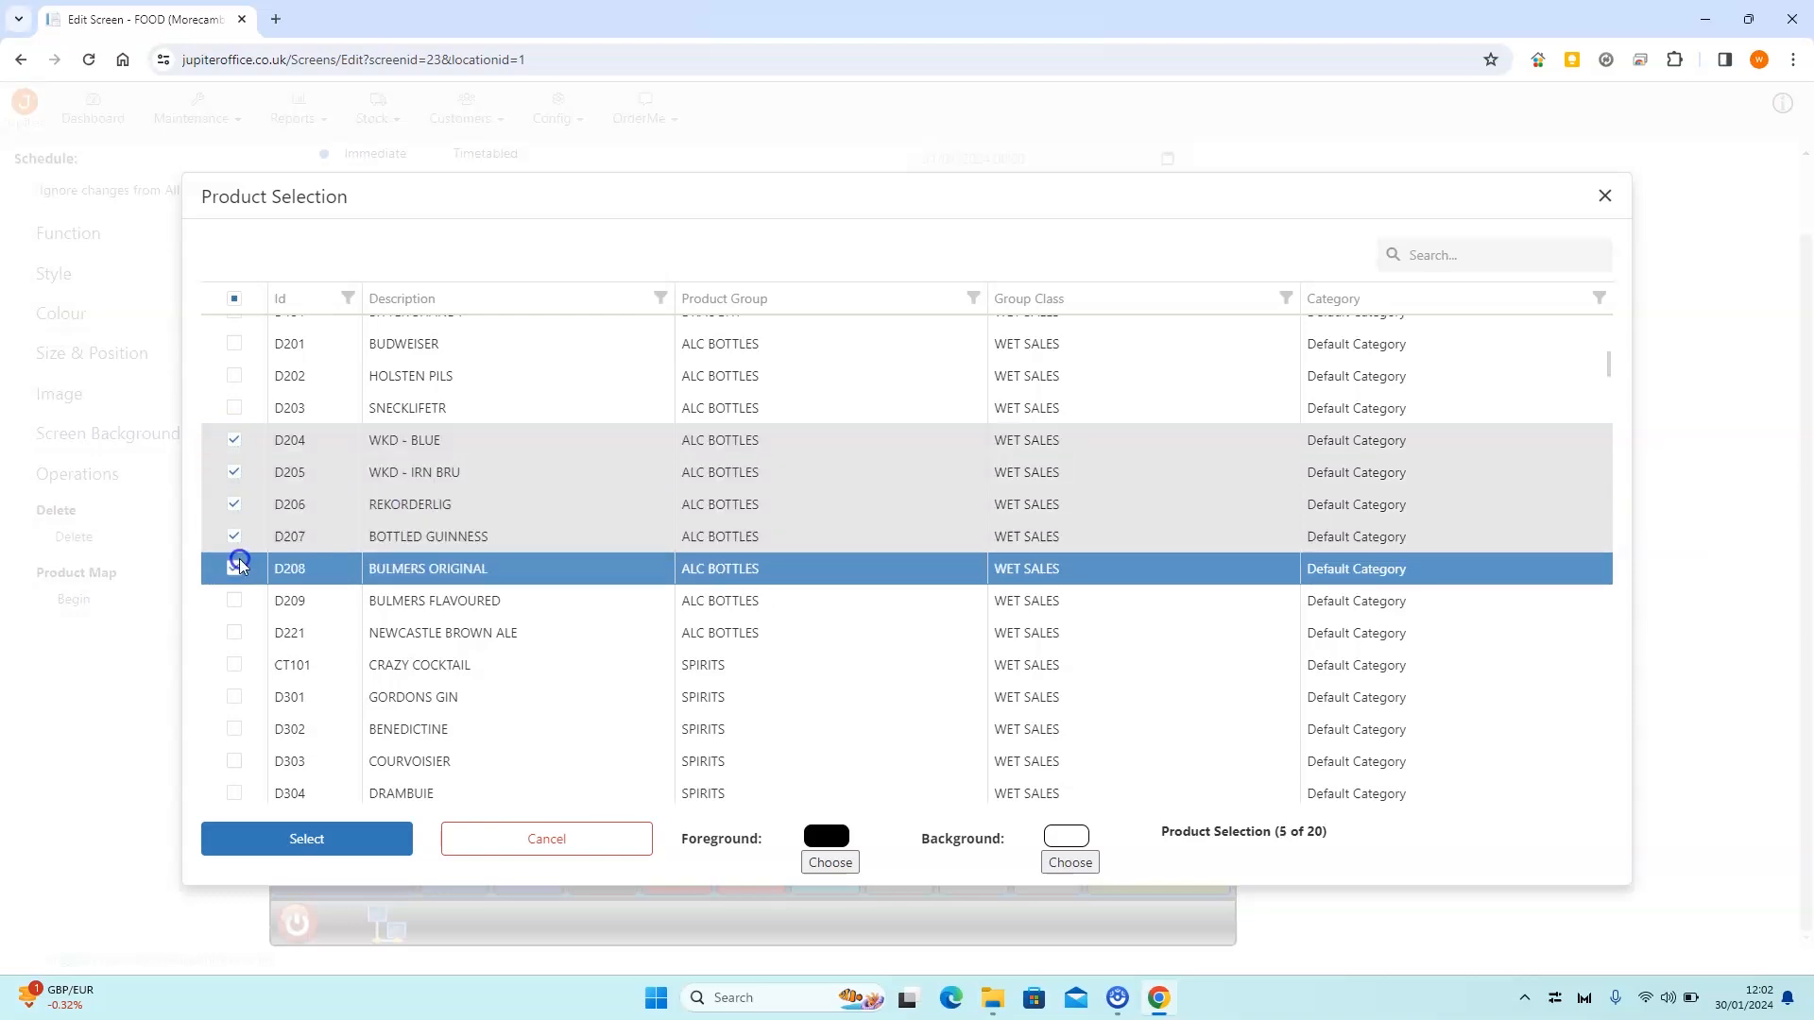
{"action": "left_click", "coordinate": [234, 601]}
{"action": "left_click", "coordinate": [234, 633]}
{"action": "left_click", "coordinate": [236, 665]}
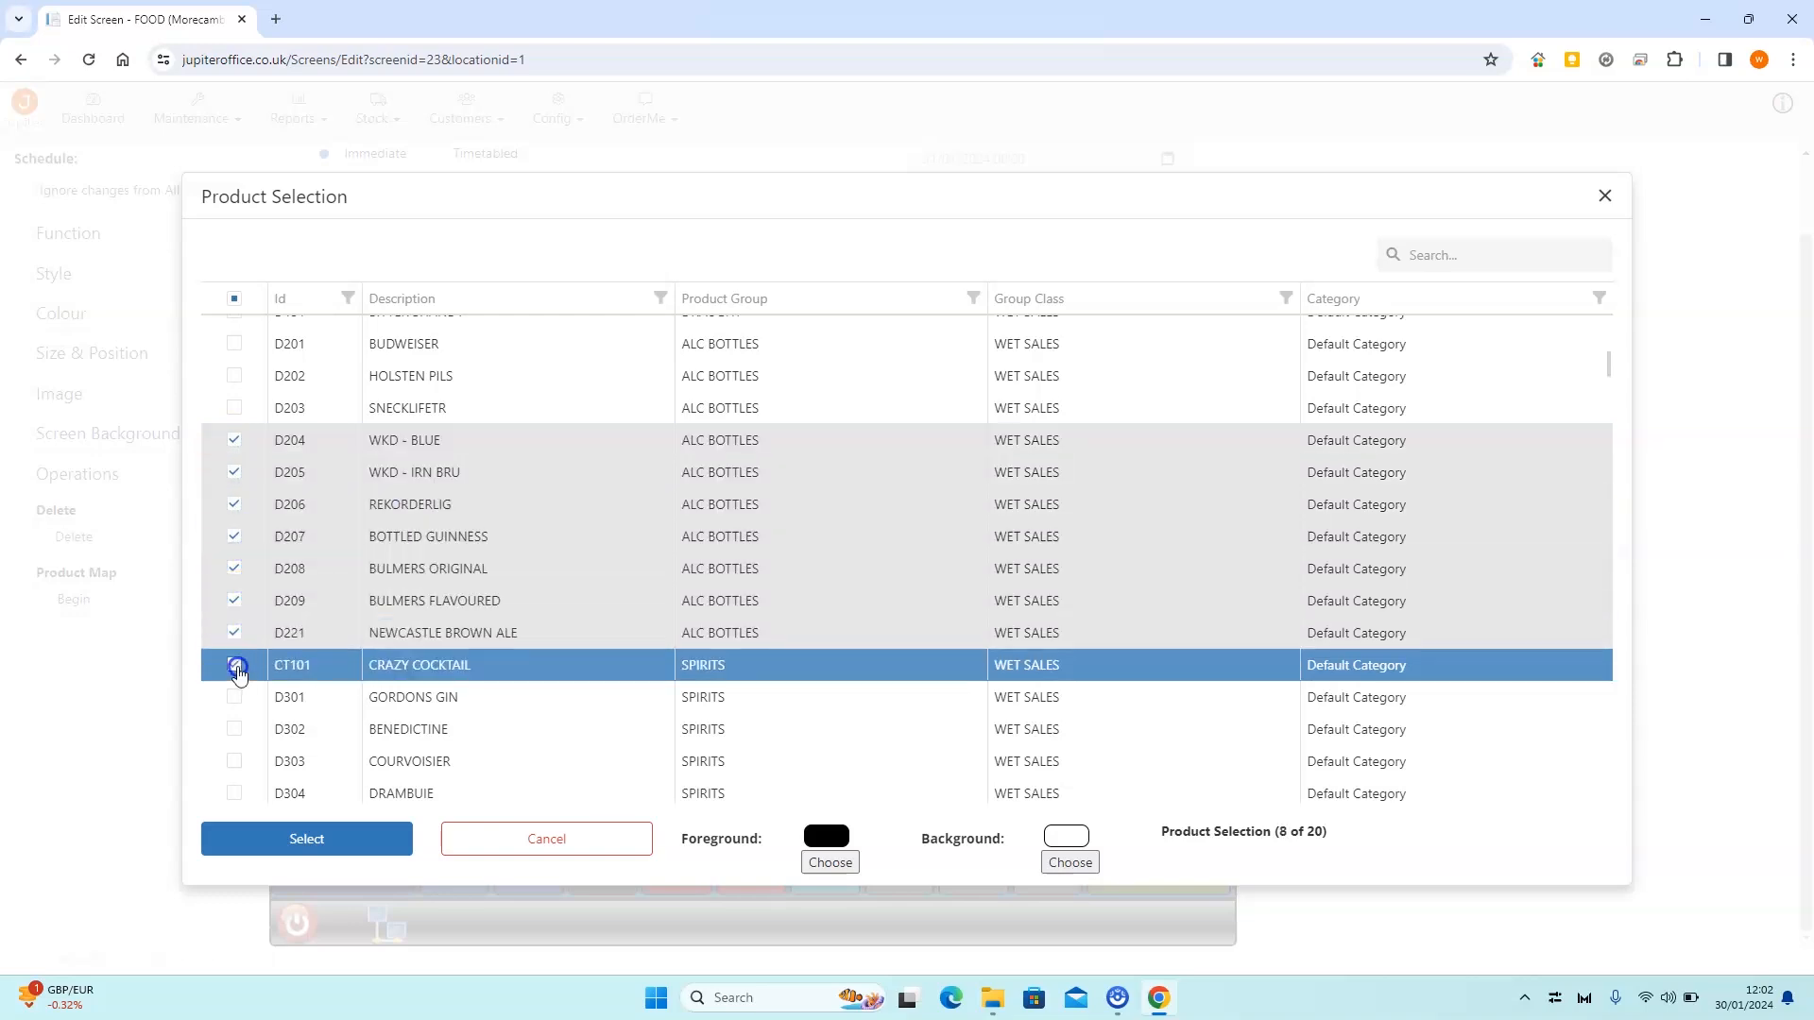
{"action": "left_click", "coordinate": [235, 697]}
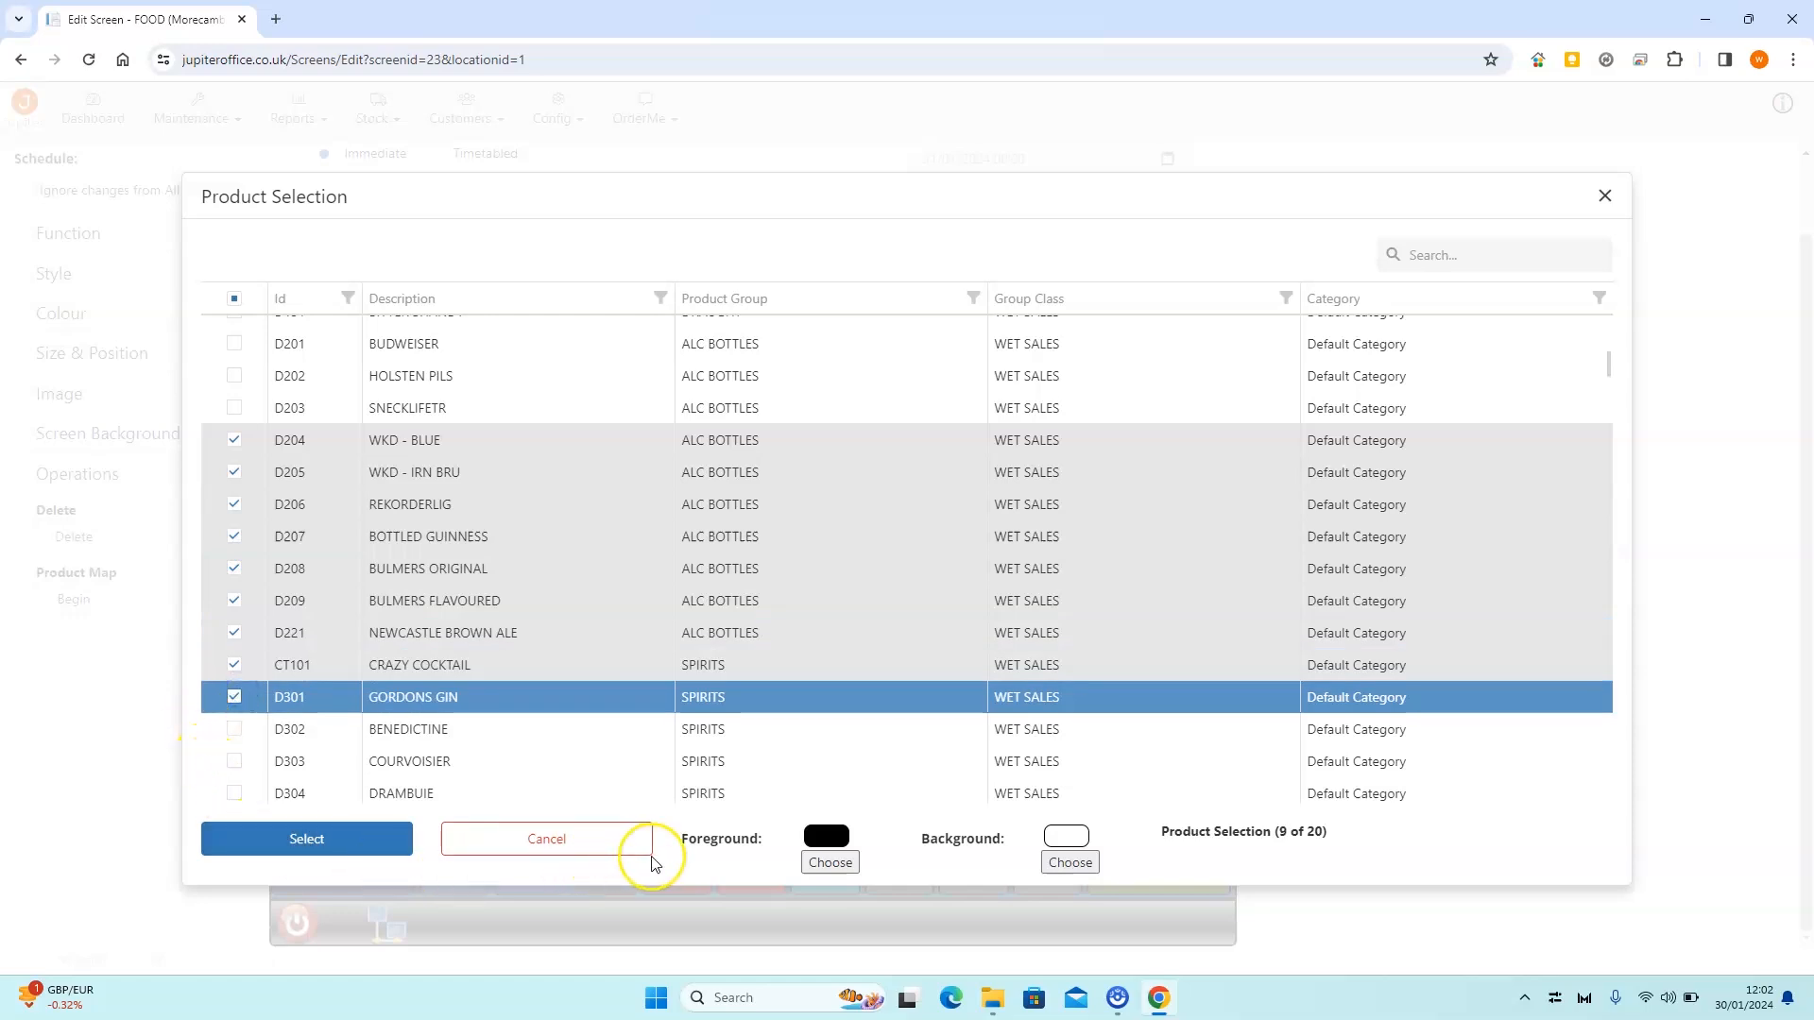
Step: Set the product map's foreground to bright blue and background to pale yellow, and place the selected products on the empty keys
{"action": "left_click", "coordinate": [832, 860]}
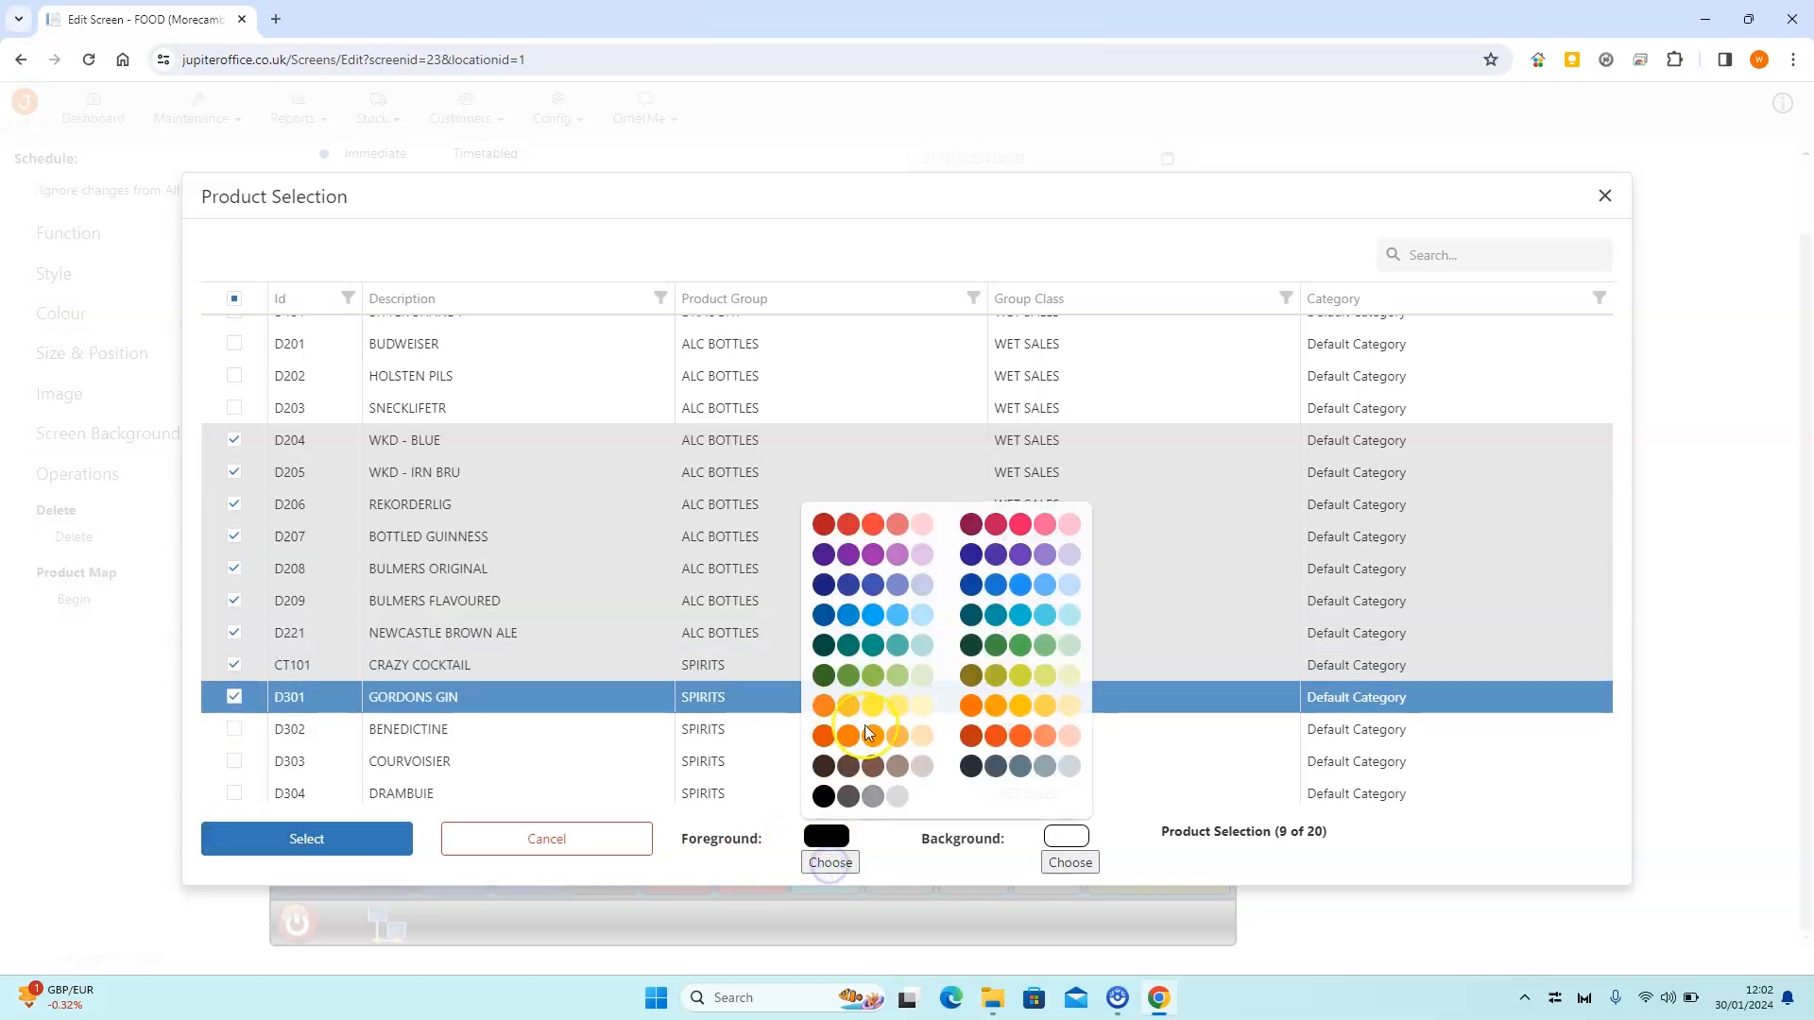
{"action": "left_click", "coordinate": [872, 616]}
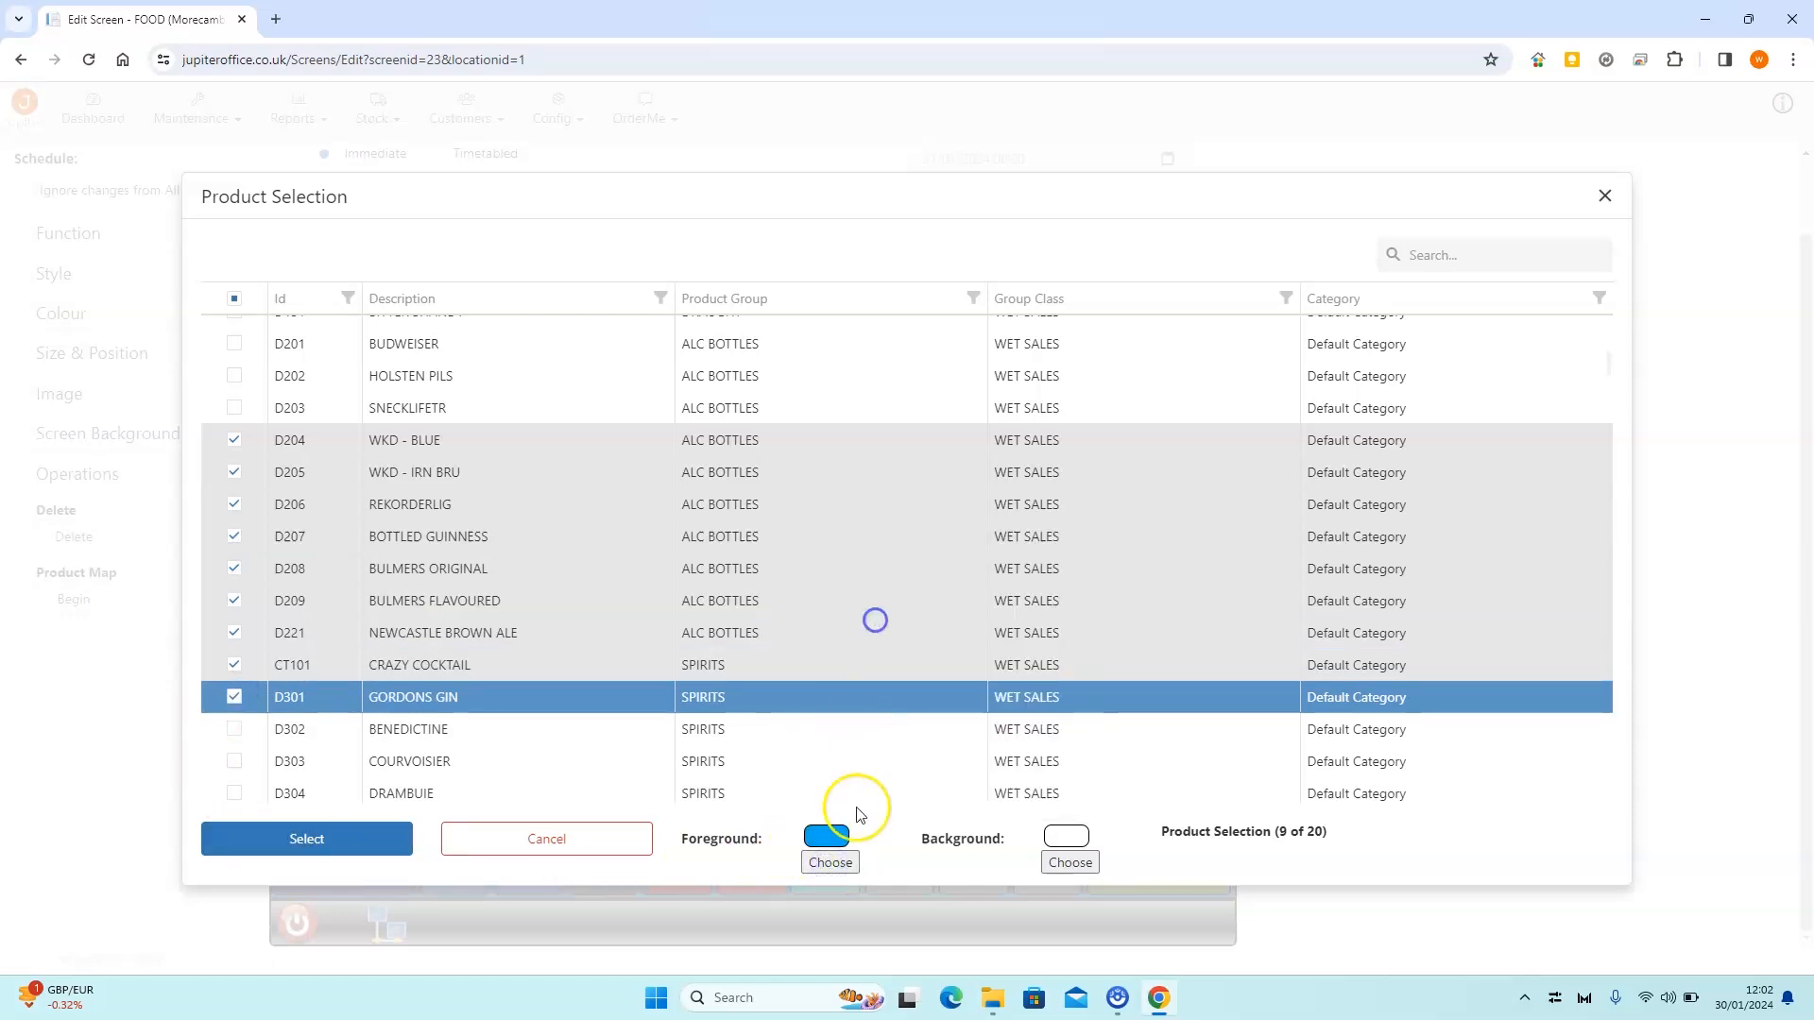
{"action": "left_click", "coordinate": [1070, 863]}
{"action": "left_click", "coordinate": [1312, 707]}
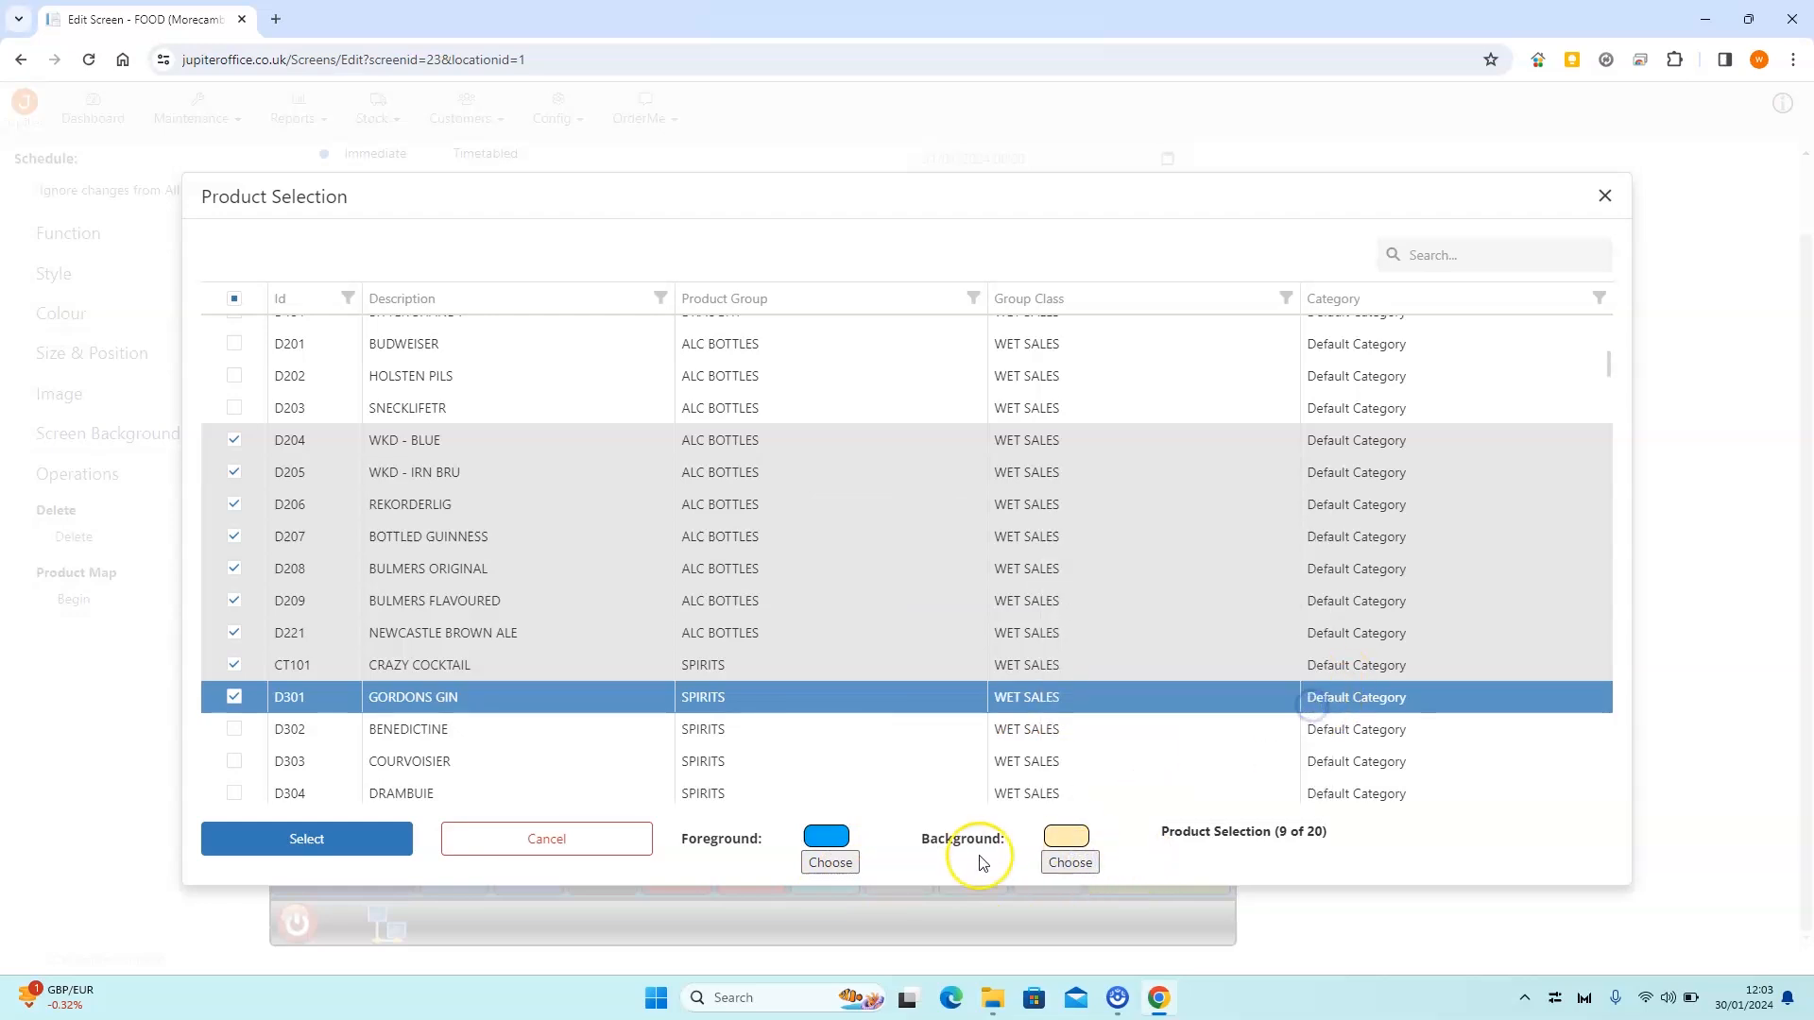
{"action": "left_click", "coordinate": [303, 840]}
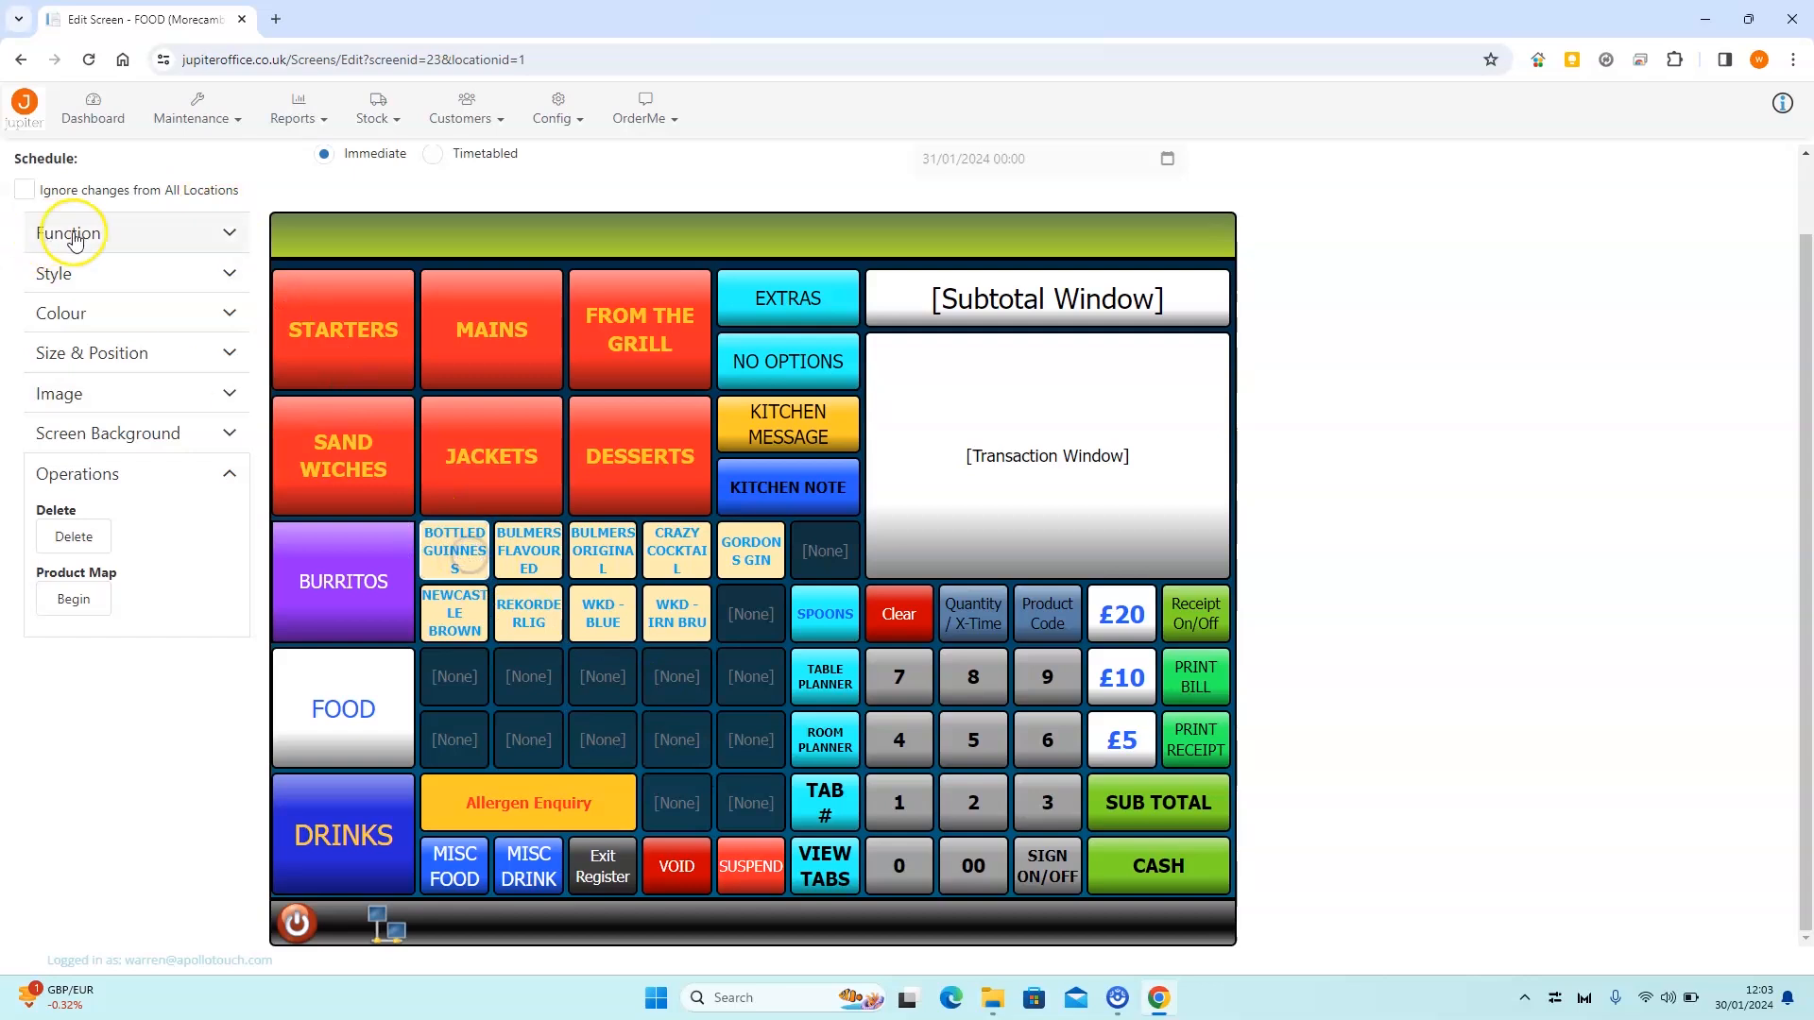
Step: Restyle the BOTTLED GUINNESS key with font size 12 and a red text colour
{"action": "left_click", "coordinate": [134, 235]}
{"action": "left_click", "coordinate": [76, 610]}
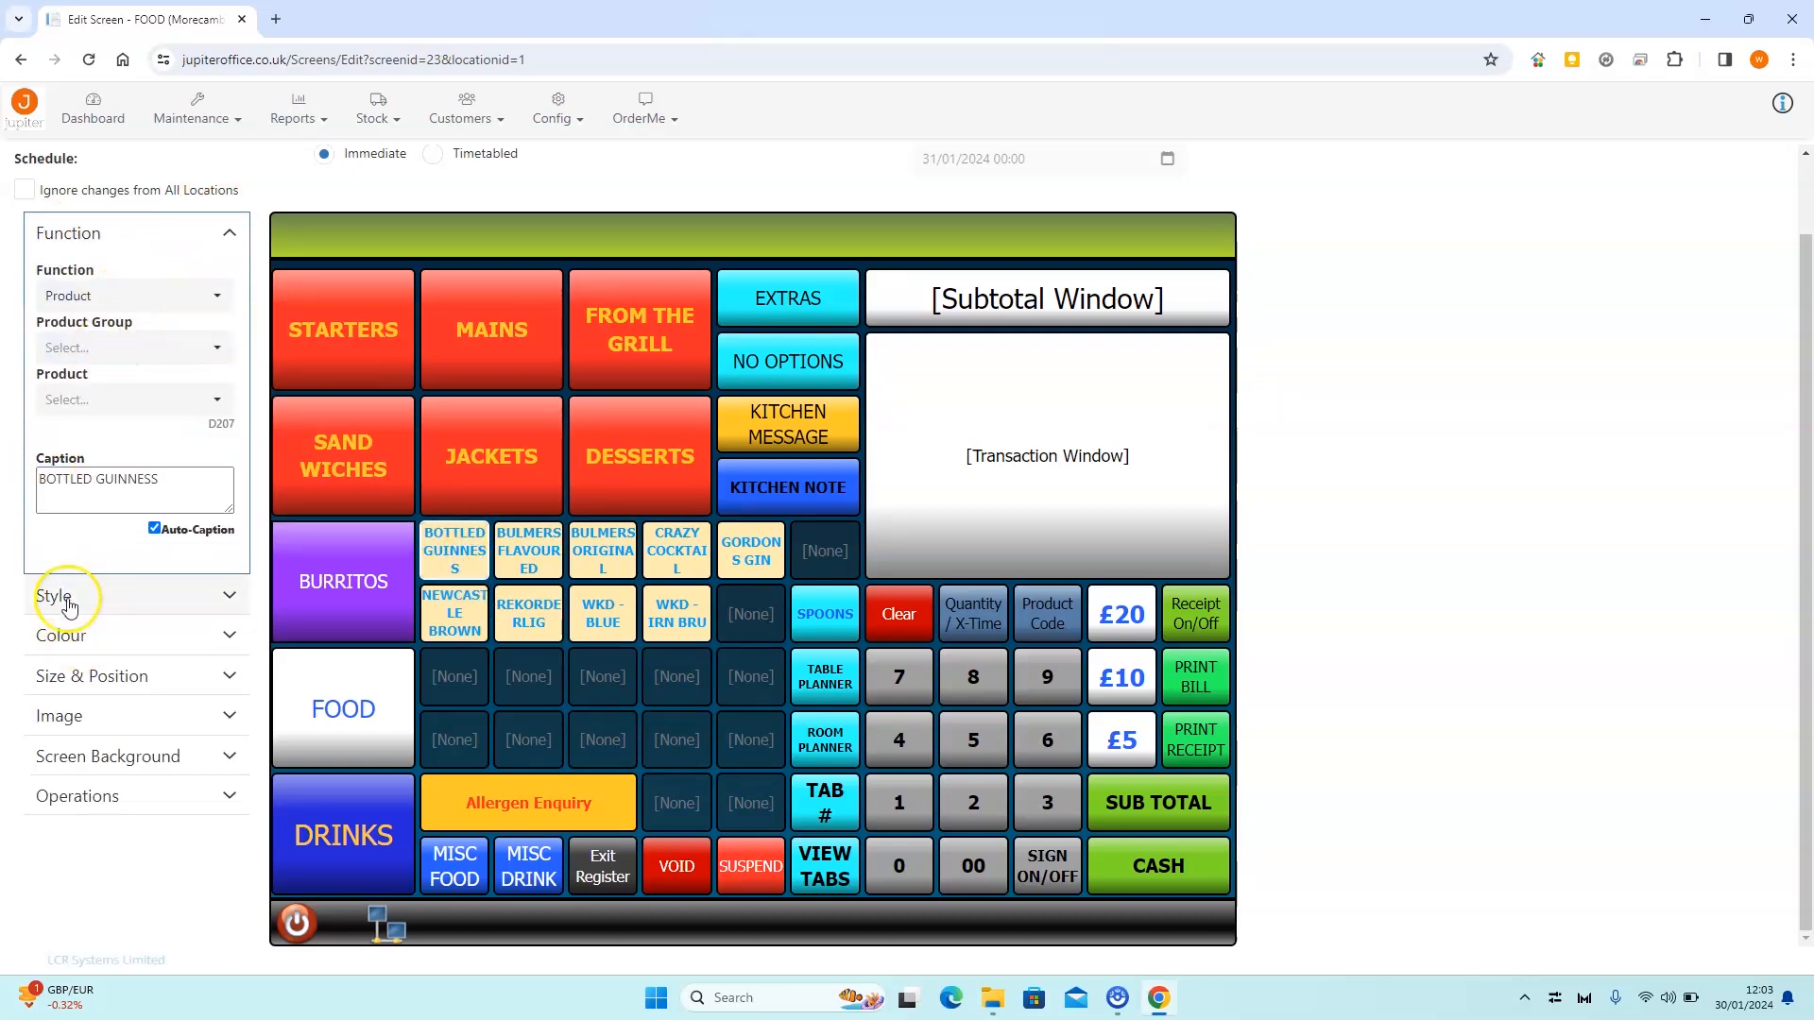
{"action": "left_click", "coordinate": [92, 409]}
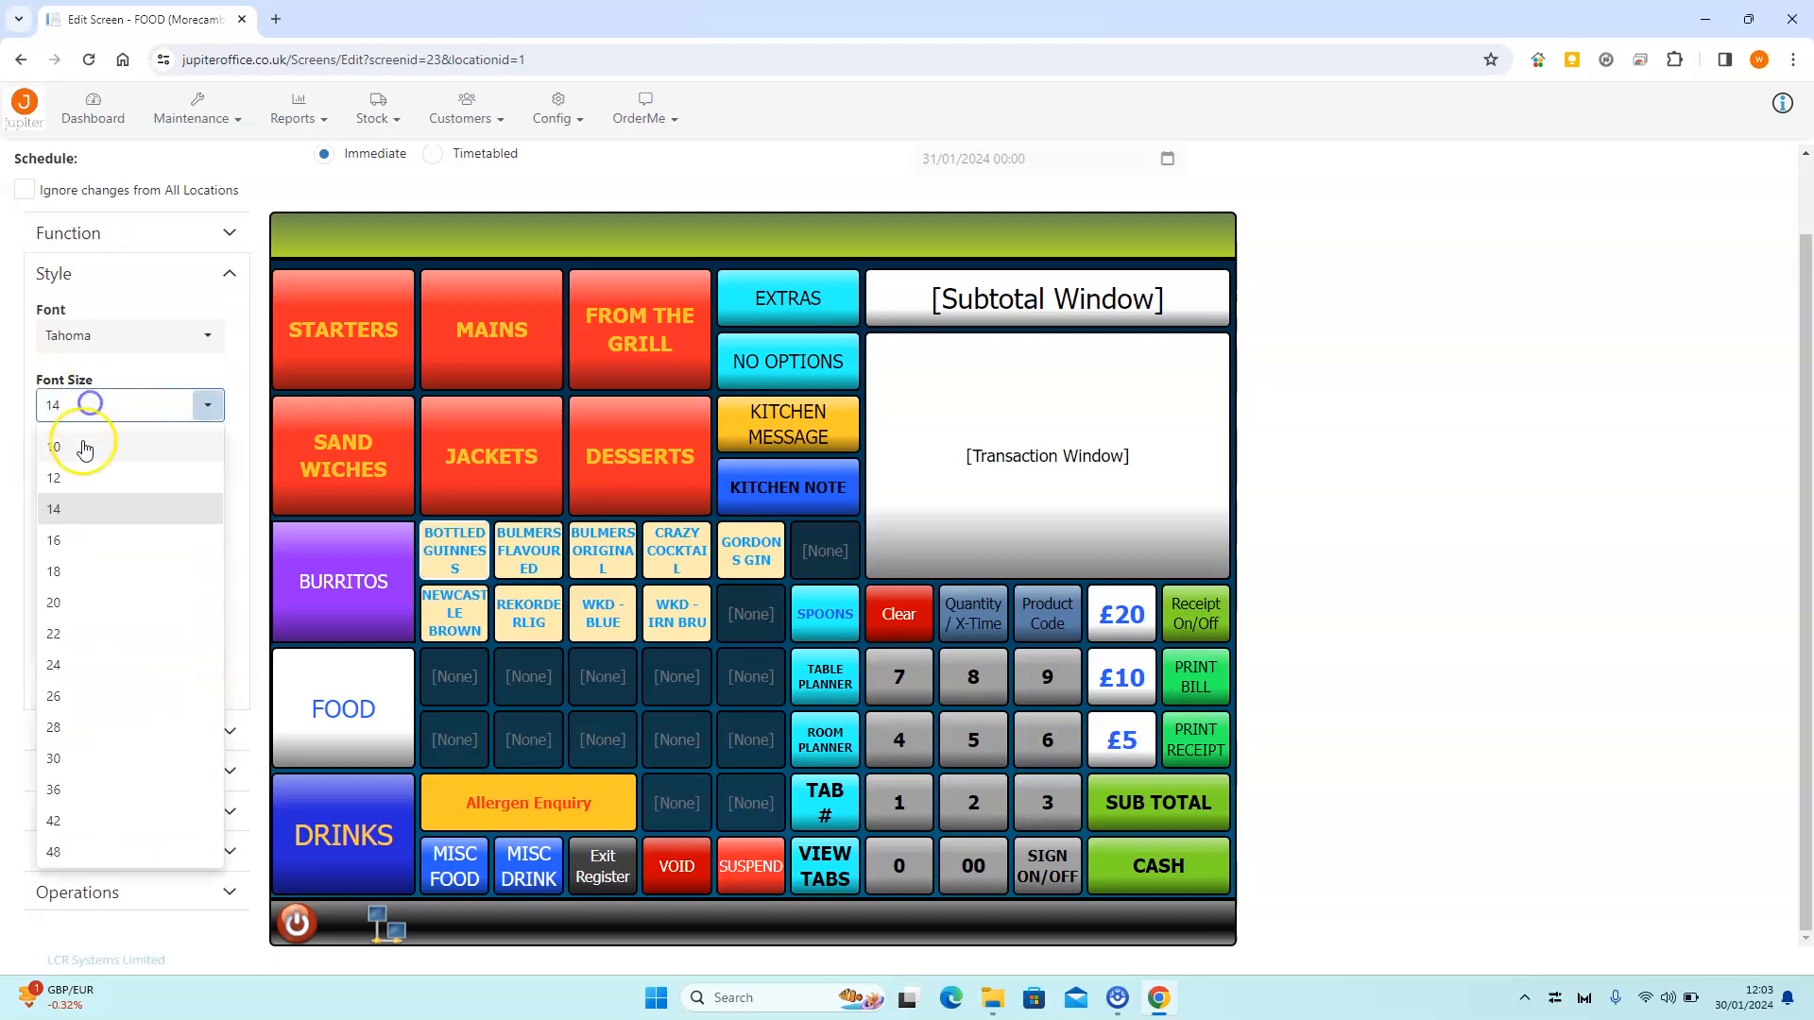
{"action": "left_click", "coordinate": [71, 481]}
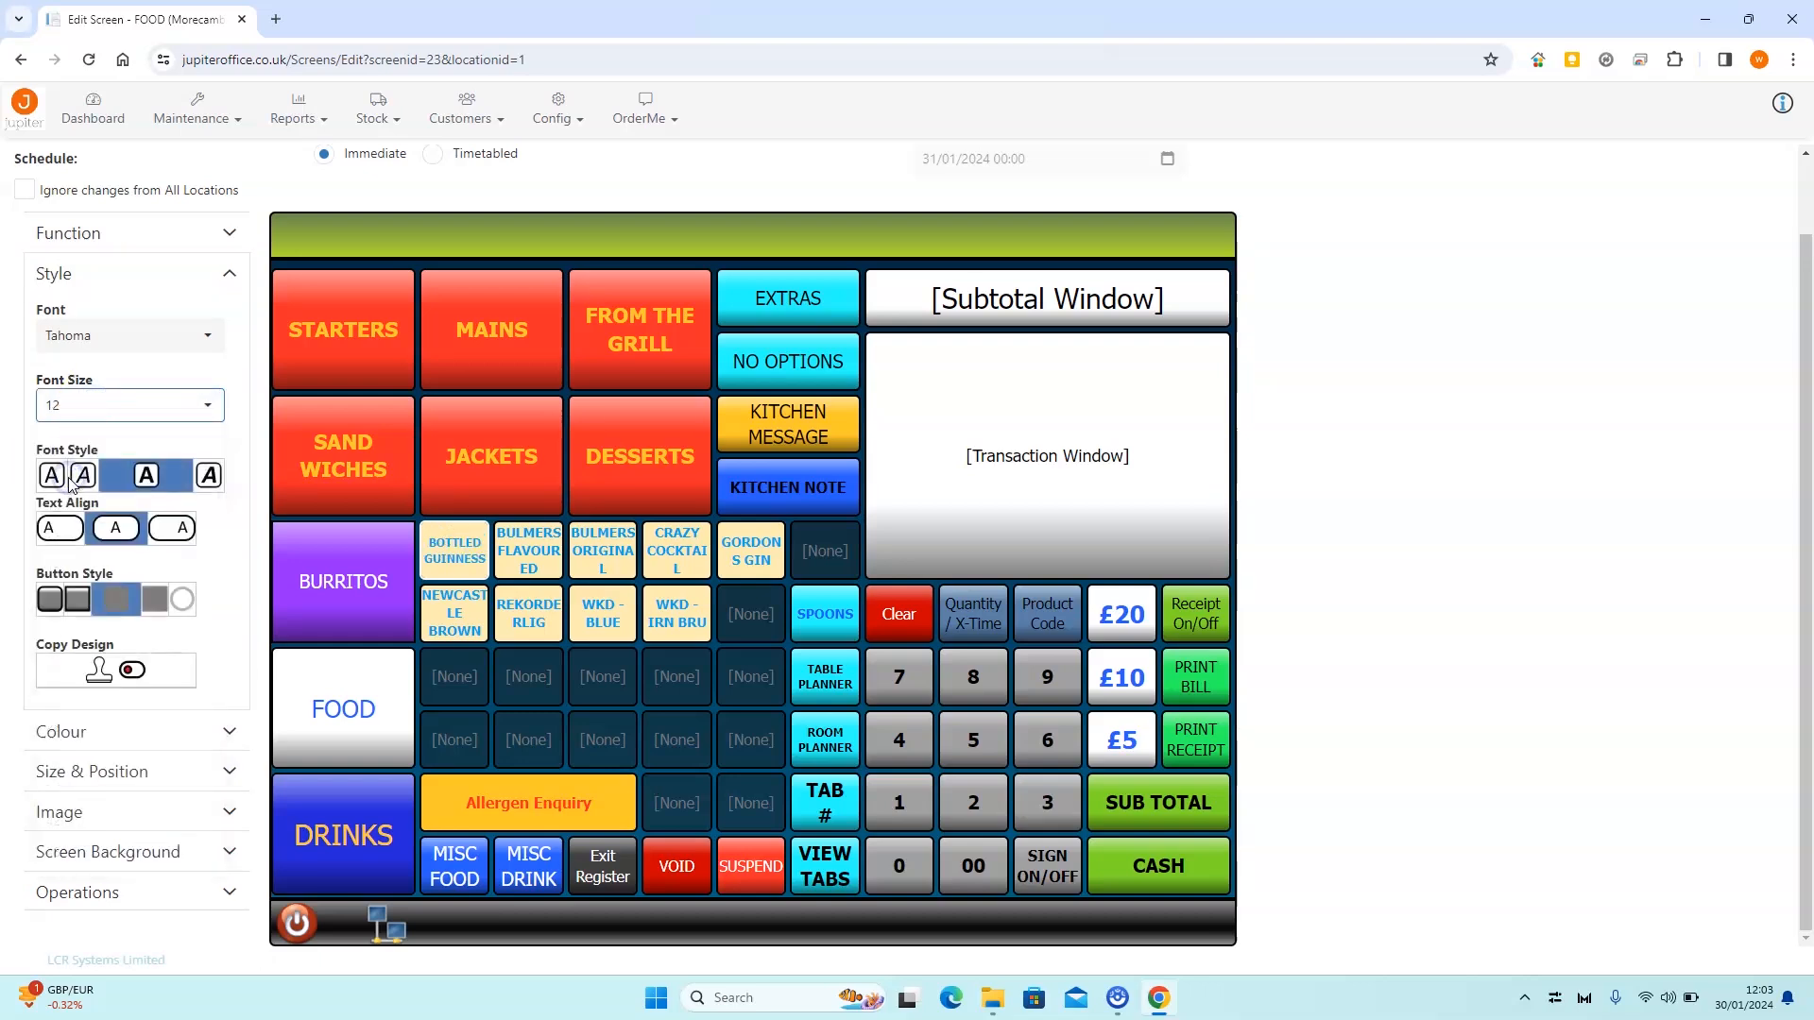
{"action": "left_click", "coordinate": [108, 732]}
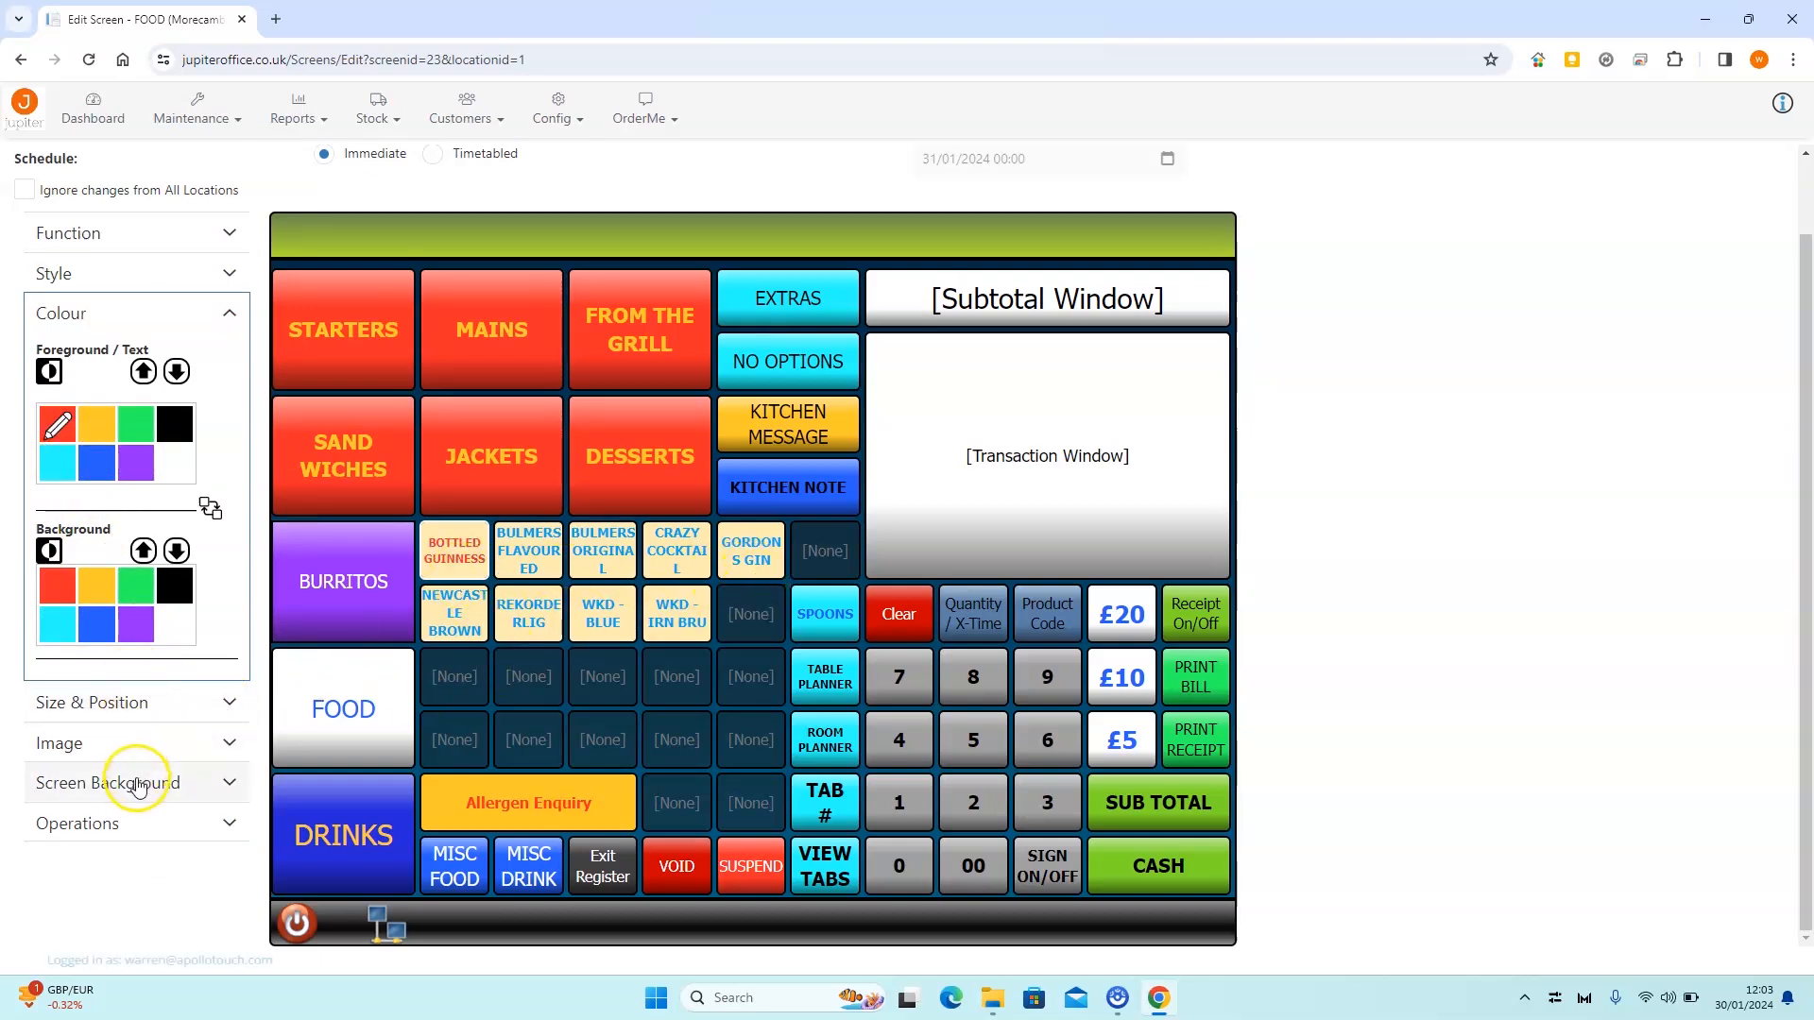
{"action": "left_click", "coordinate": [138, 702]}
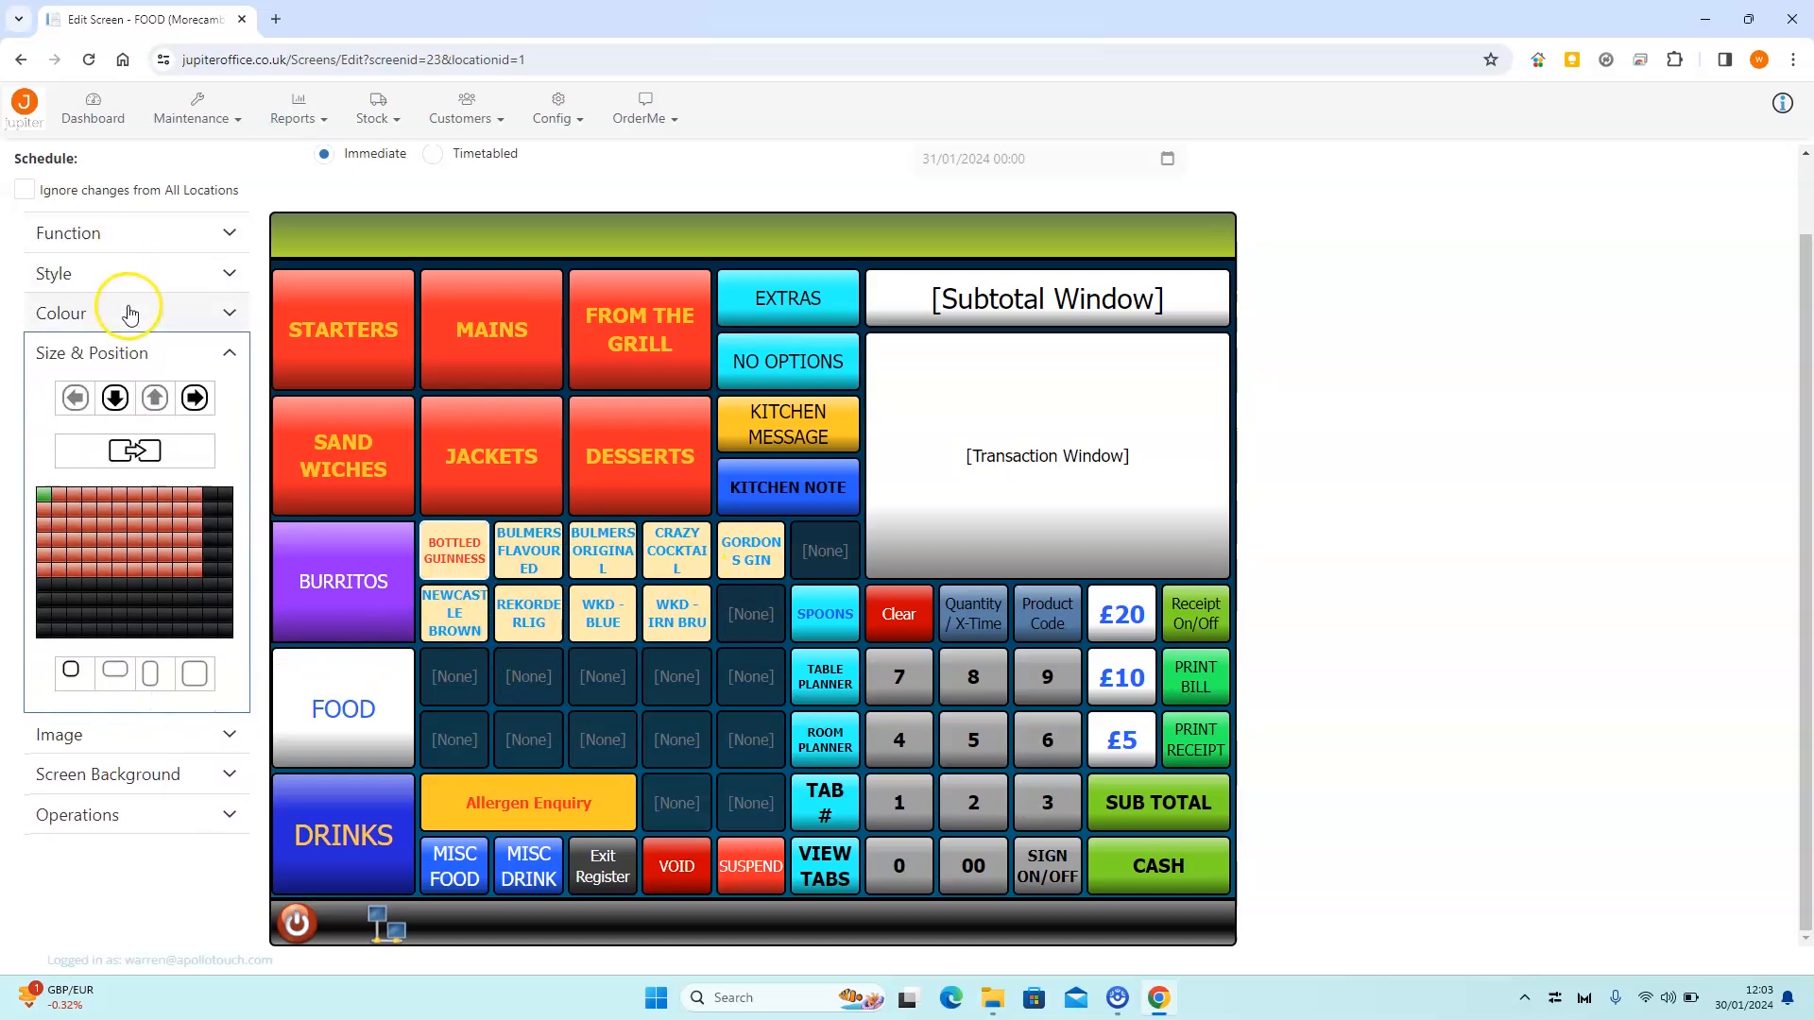
{"action": "left_click", "coordinate": [130, 276]}
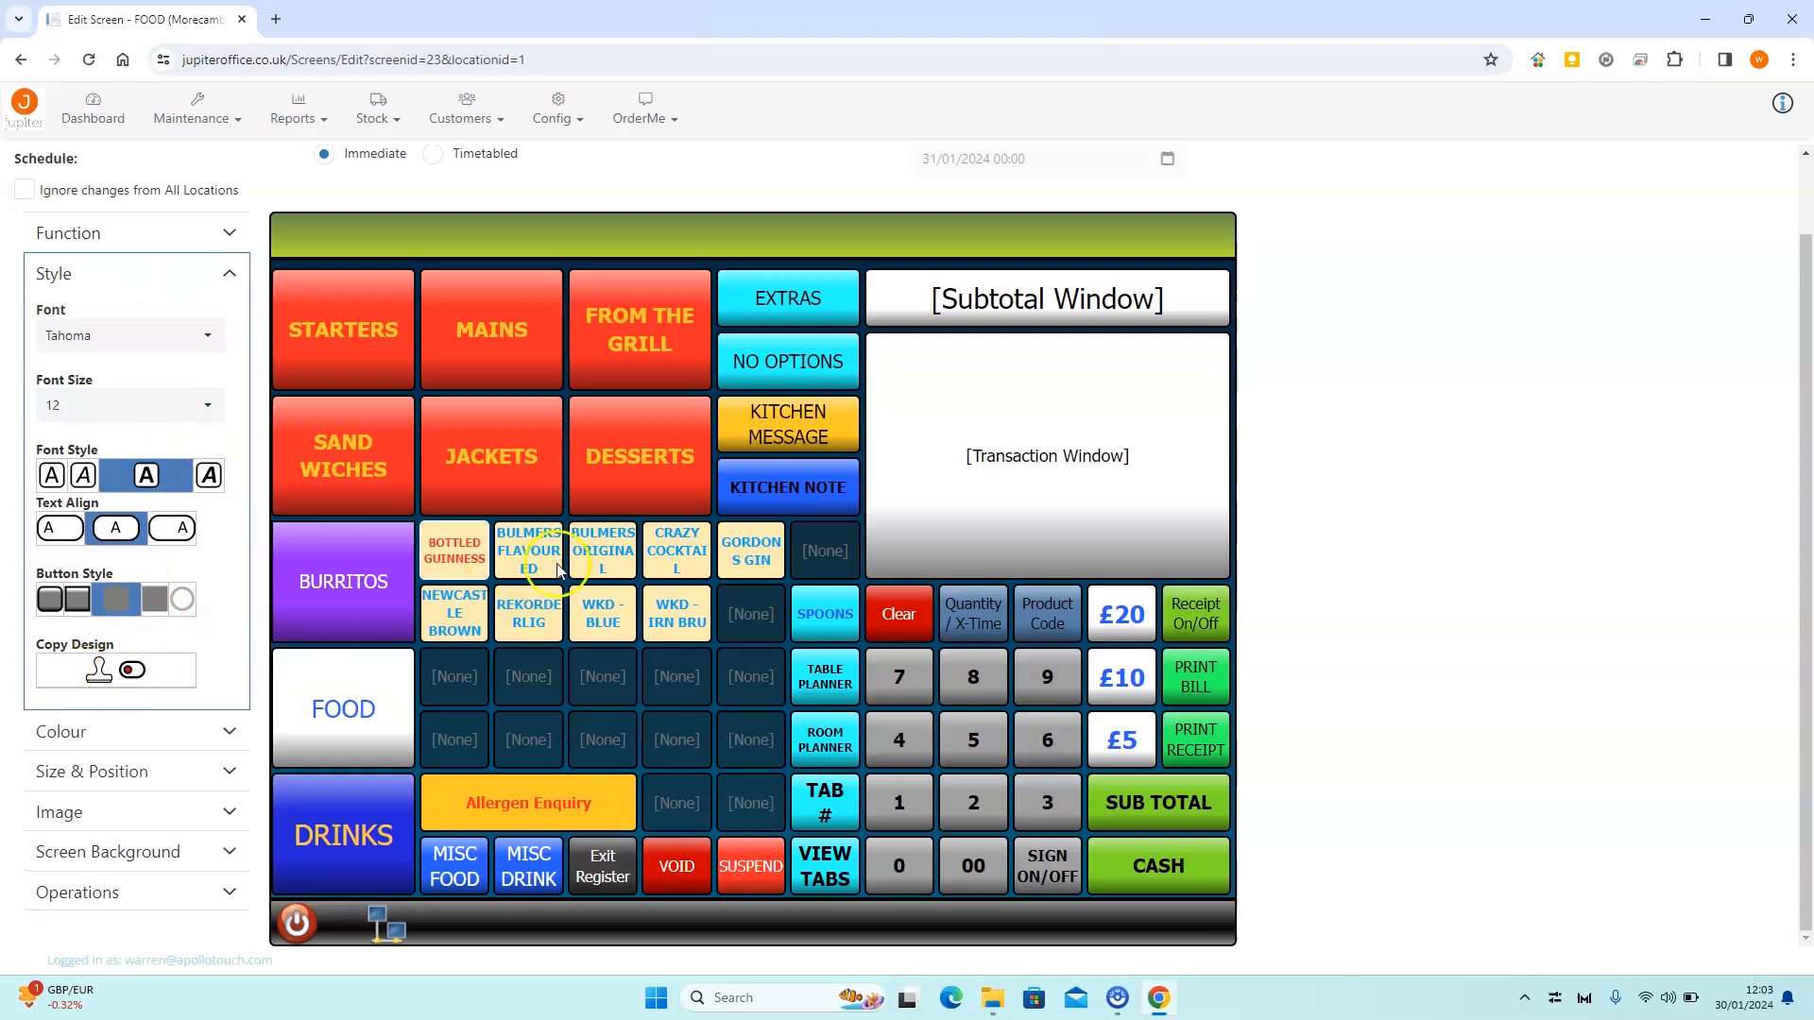
Step: Copy the BOTTLED GUINNESS key's background, foreground, font and alignment to the other eight mapped product keys
{"action": "left_click", "coordinate": [131, 671]}
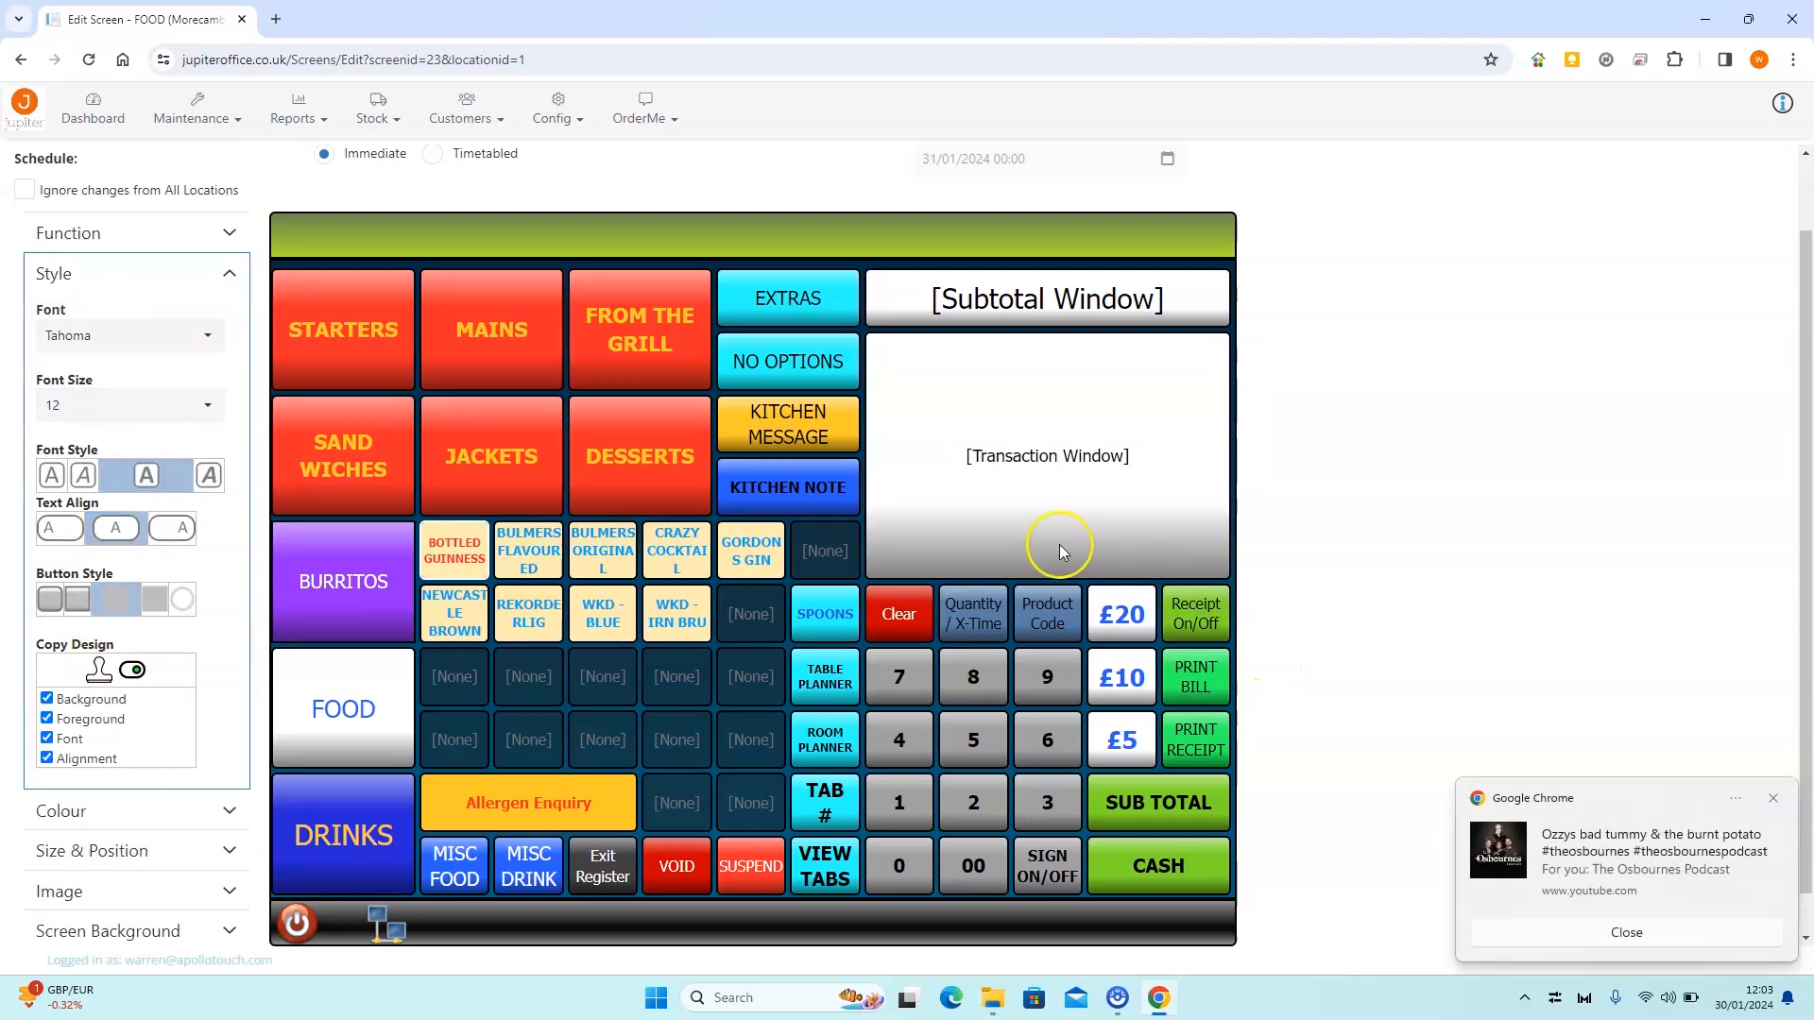
{"action": "left_click", "coordinate": [529, 549]}
{"action": "left_click", "coordinate": [651, 555]}
{"action": "left_click", "coordinate": [751, 556]}
{"action": "left_click", "coordinate": [602, 551]}
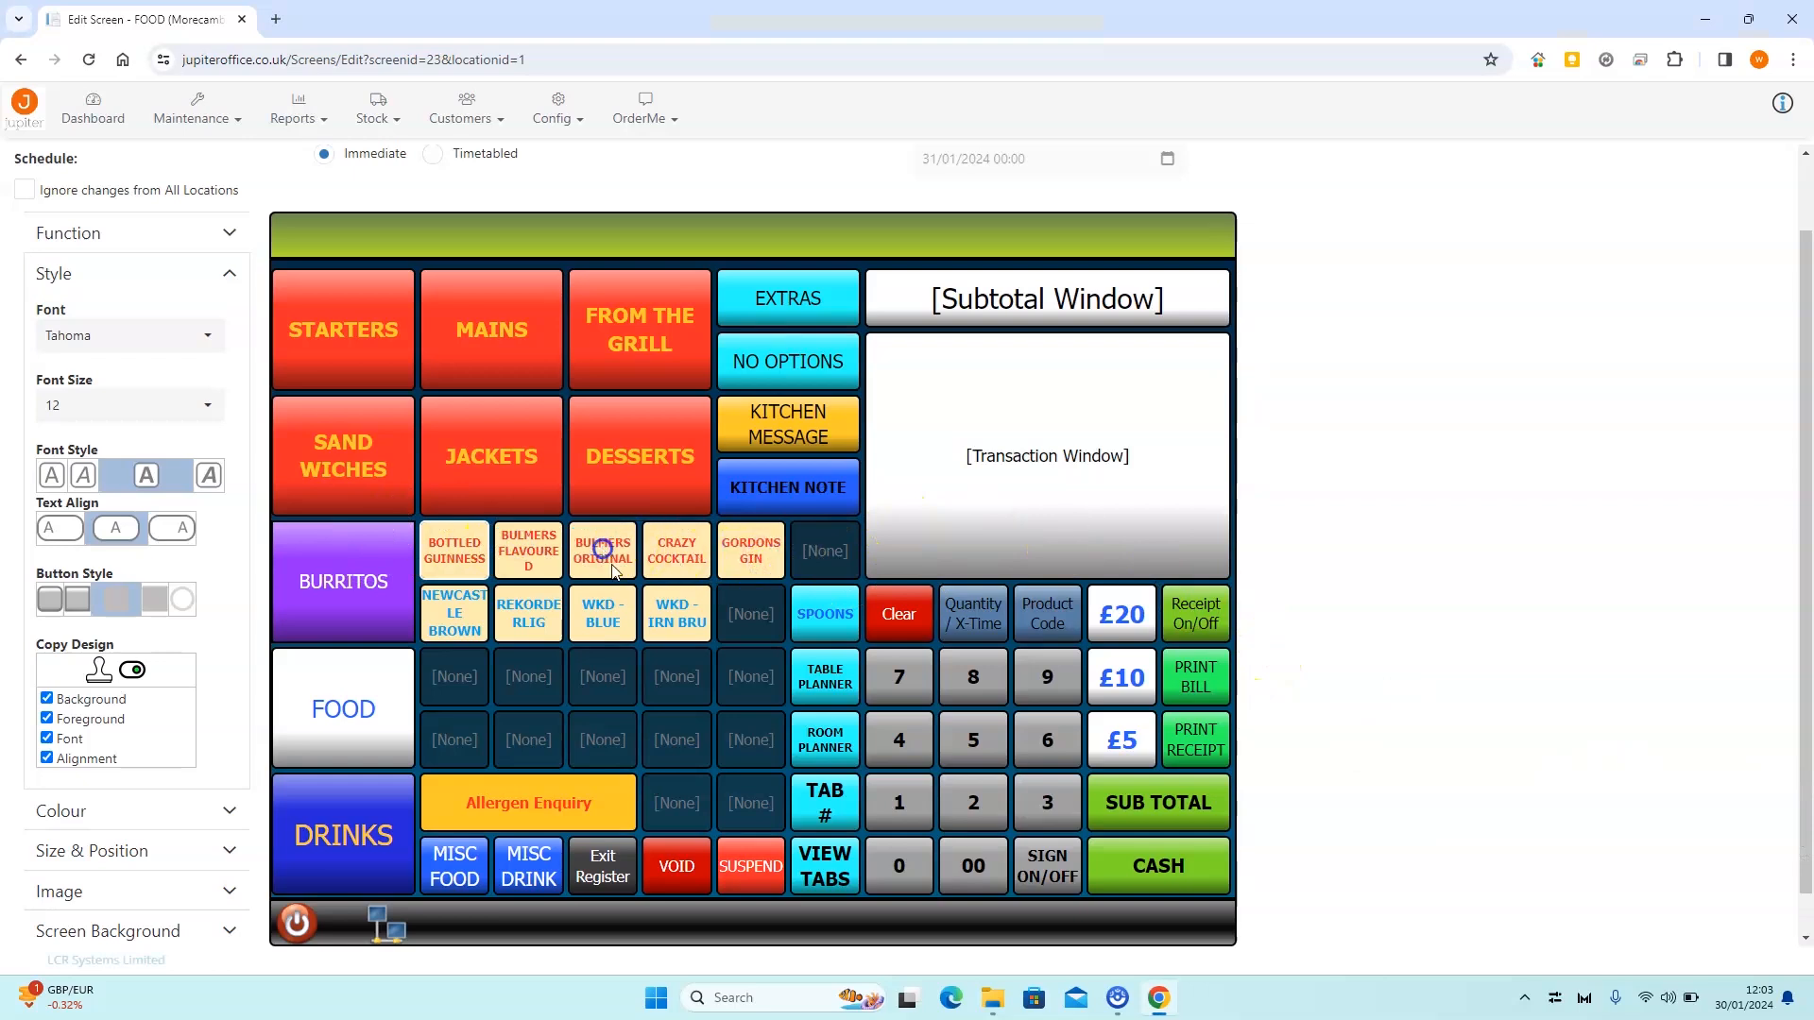
{"action": "left_click", "coordinate": [661, 607]}
{"action": "left_click", "coordinate": [603, 614]}
{"action": "left_click", "coordinate": [529, 614]}
{"action": "left_click", "coordinate": [454, 614]}
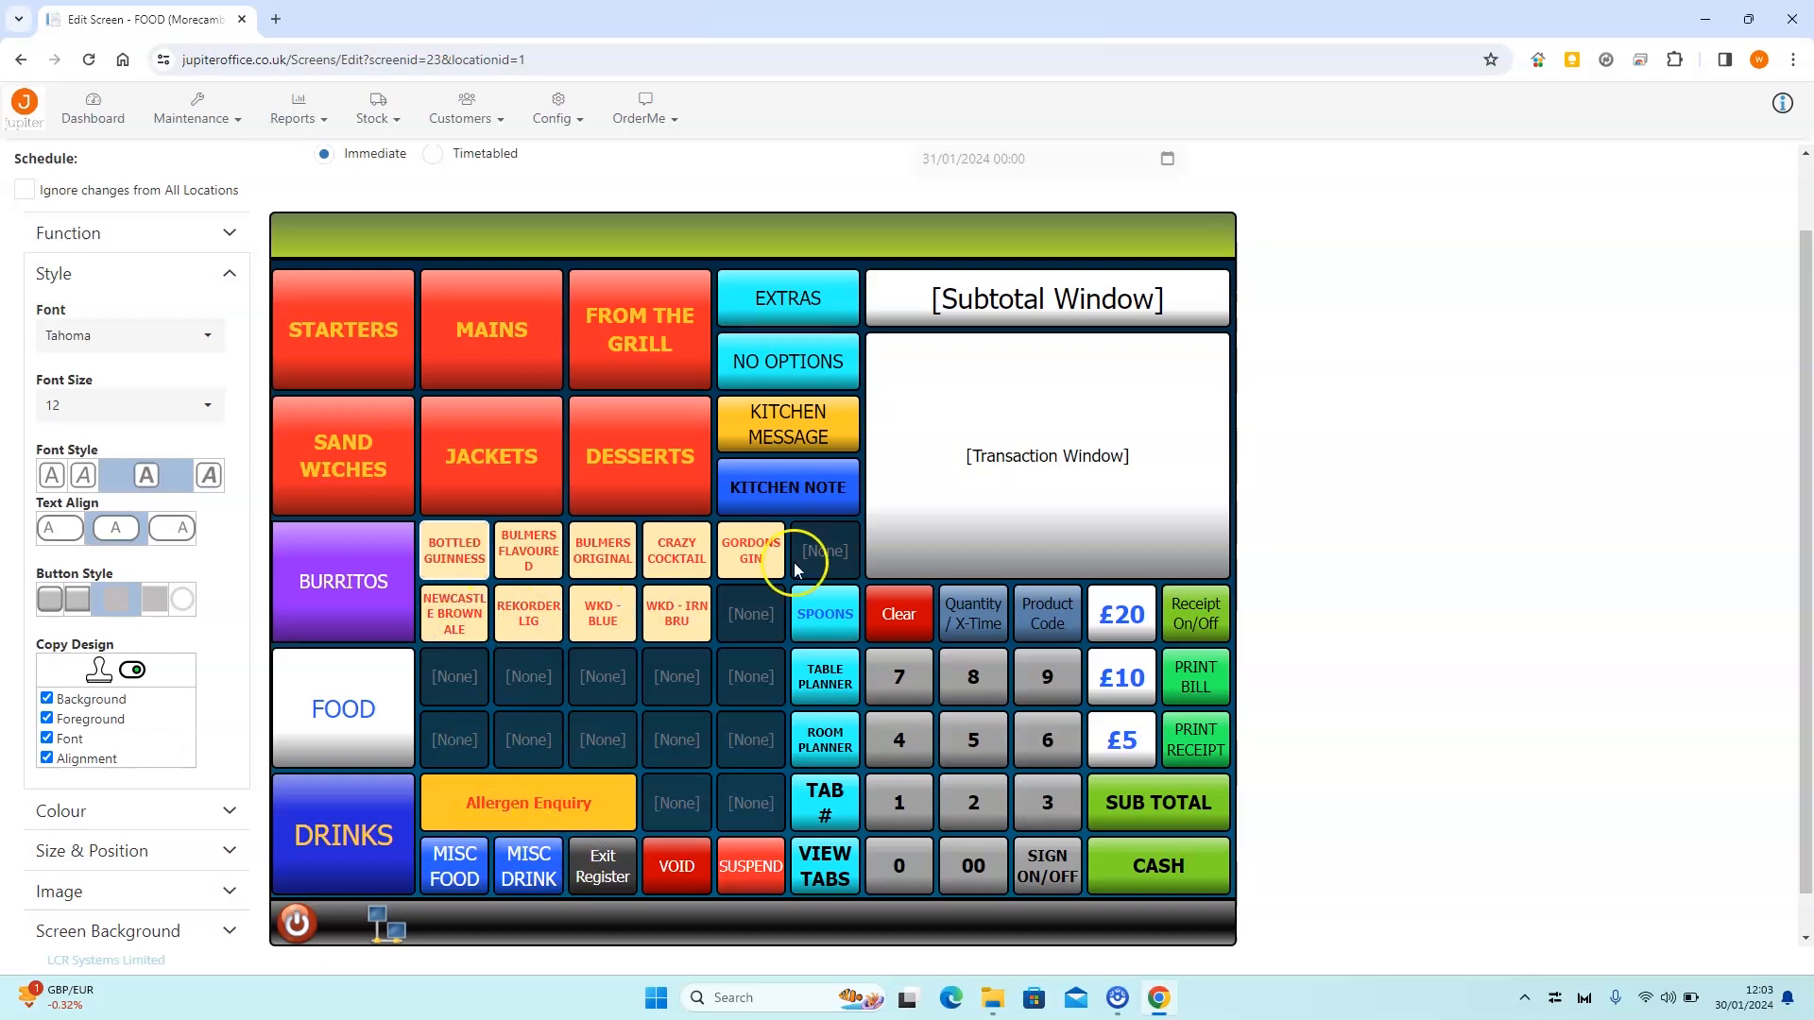
Step: Schedule the FOOD screen changes as Timetabled for 05/02/2024 09:00 and save the screen
{"action": "scroll", "coordinate": [1315, 579], "scroll_direction": "up", "scroll_amount": 1}
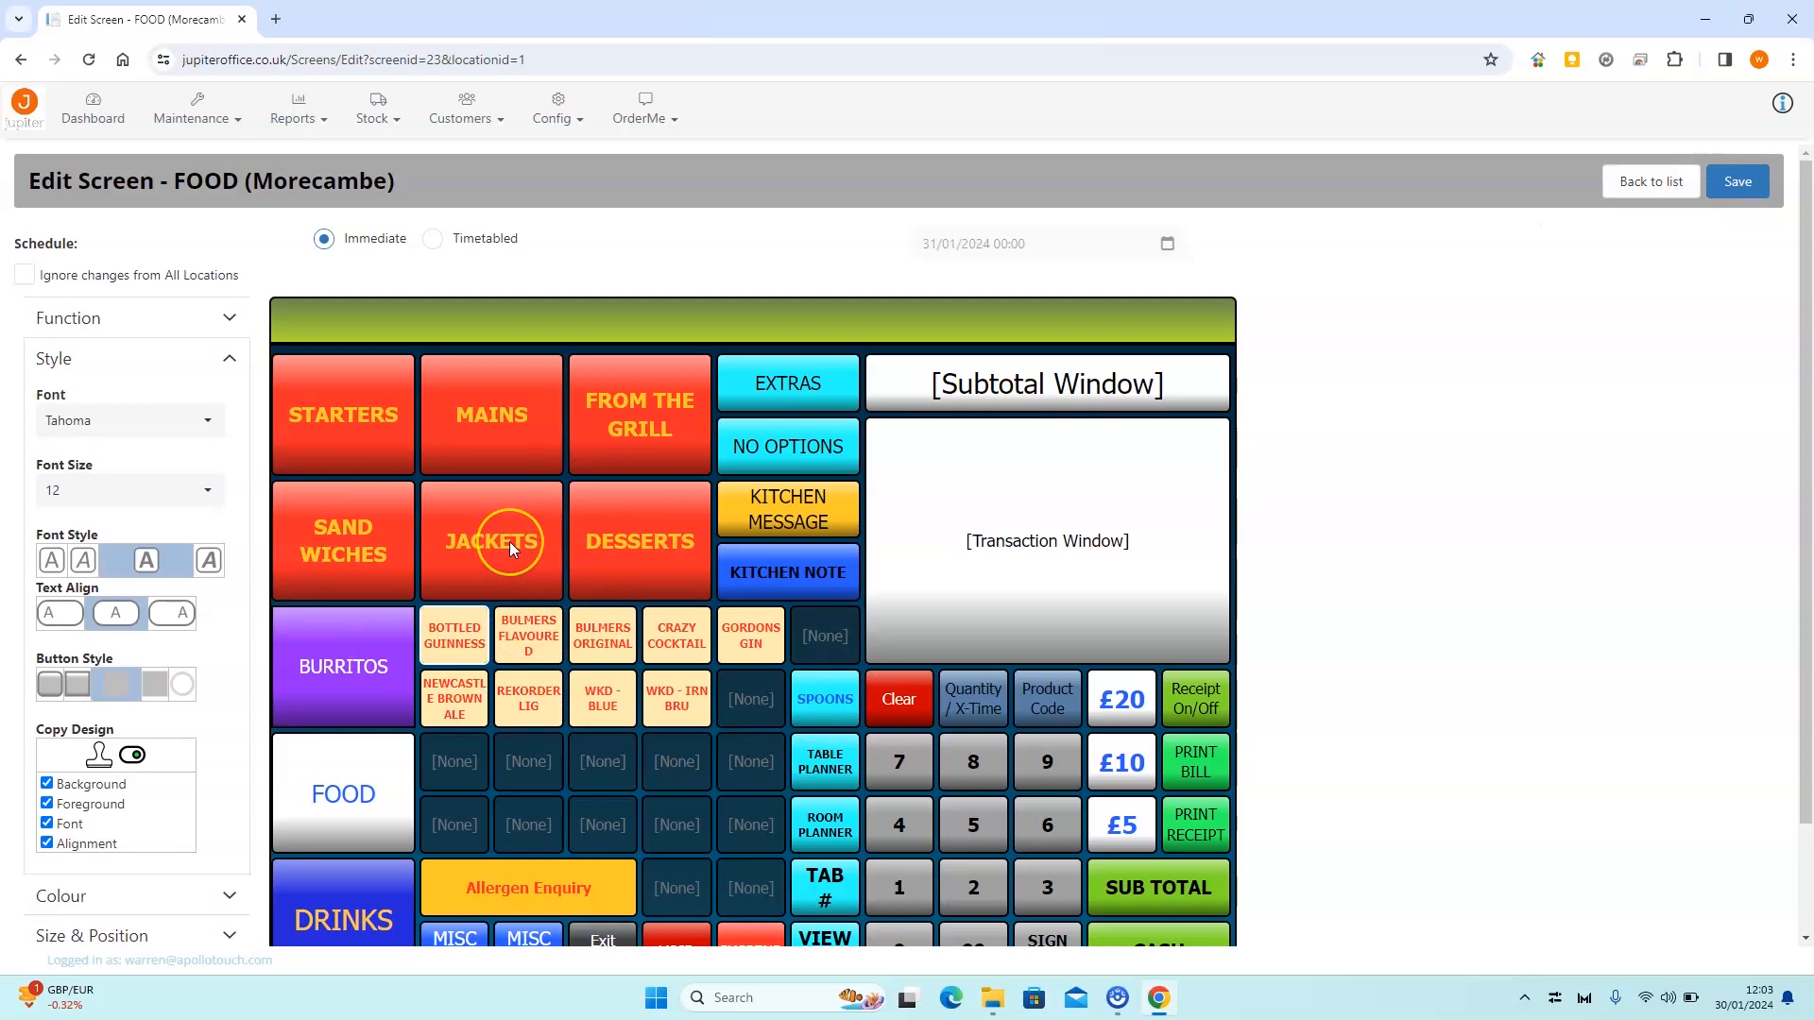
{"action": "left_click", "coordinate": [433, 239]}
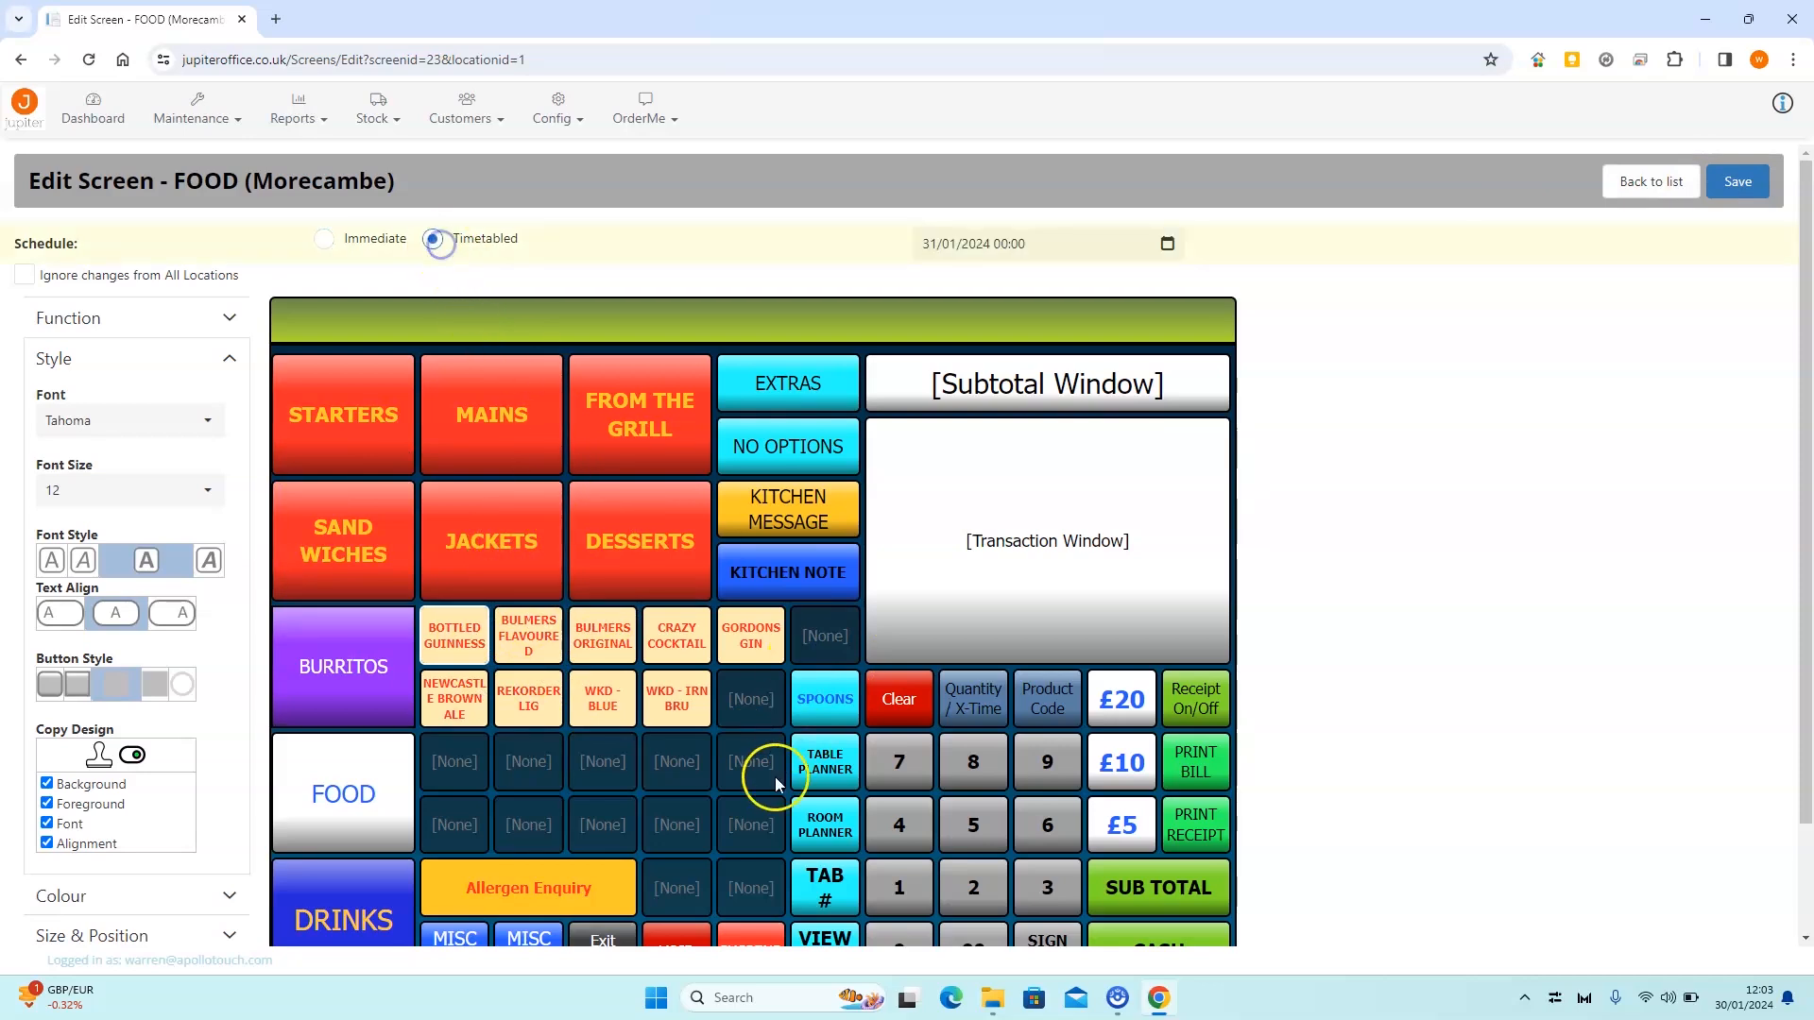
{"action": "left_click", "coordinate": [1166, 245]}
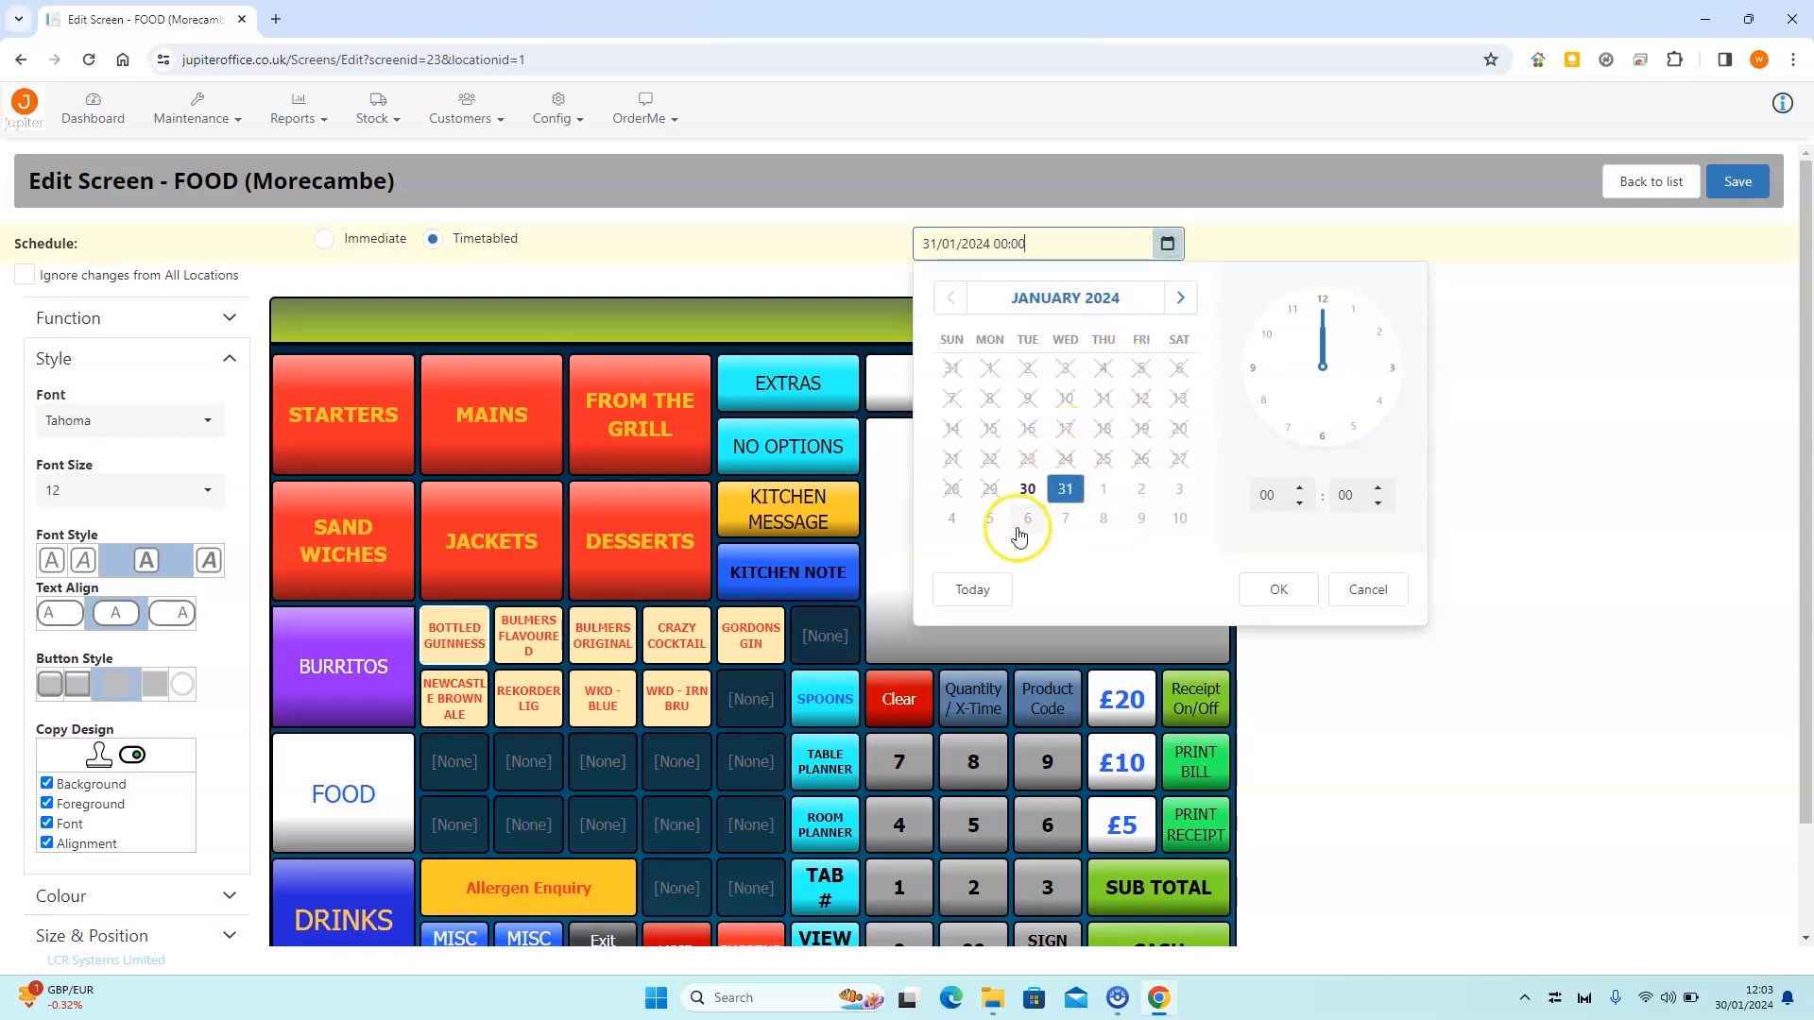
{"action": "left_click", "coordinate": [989, 519]}
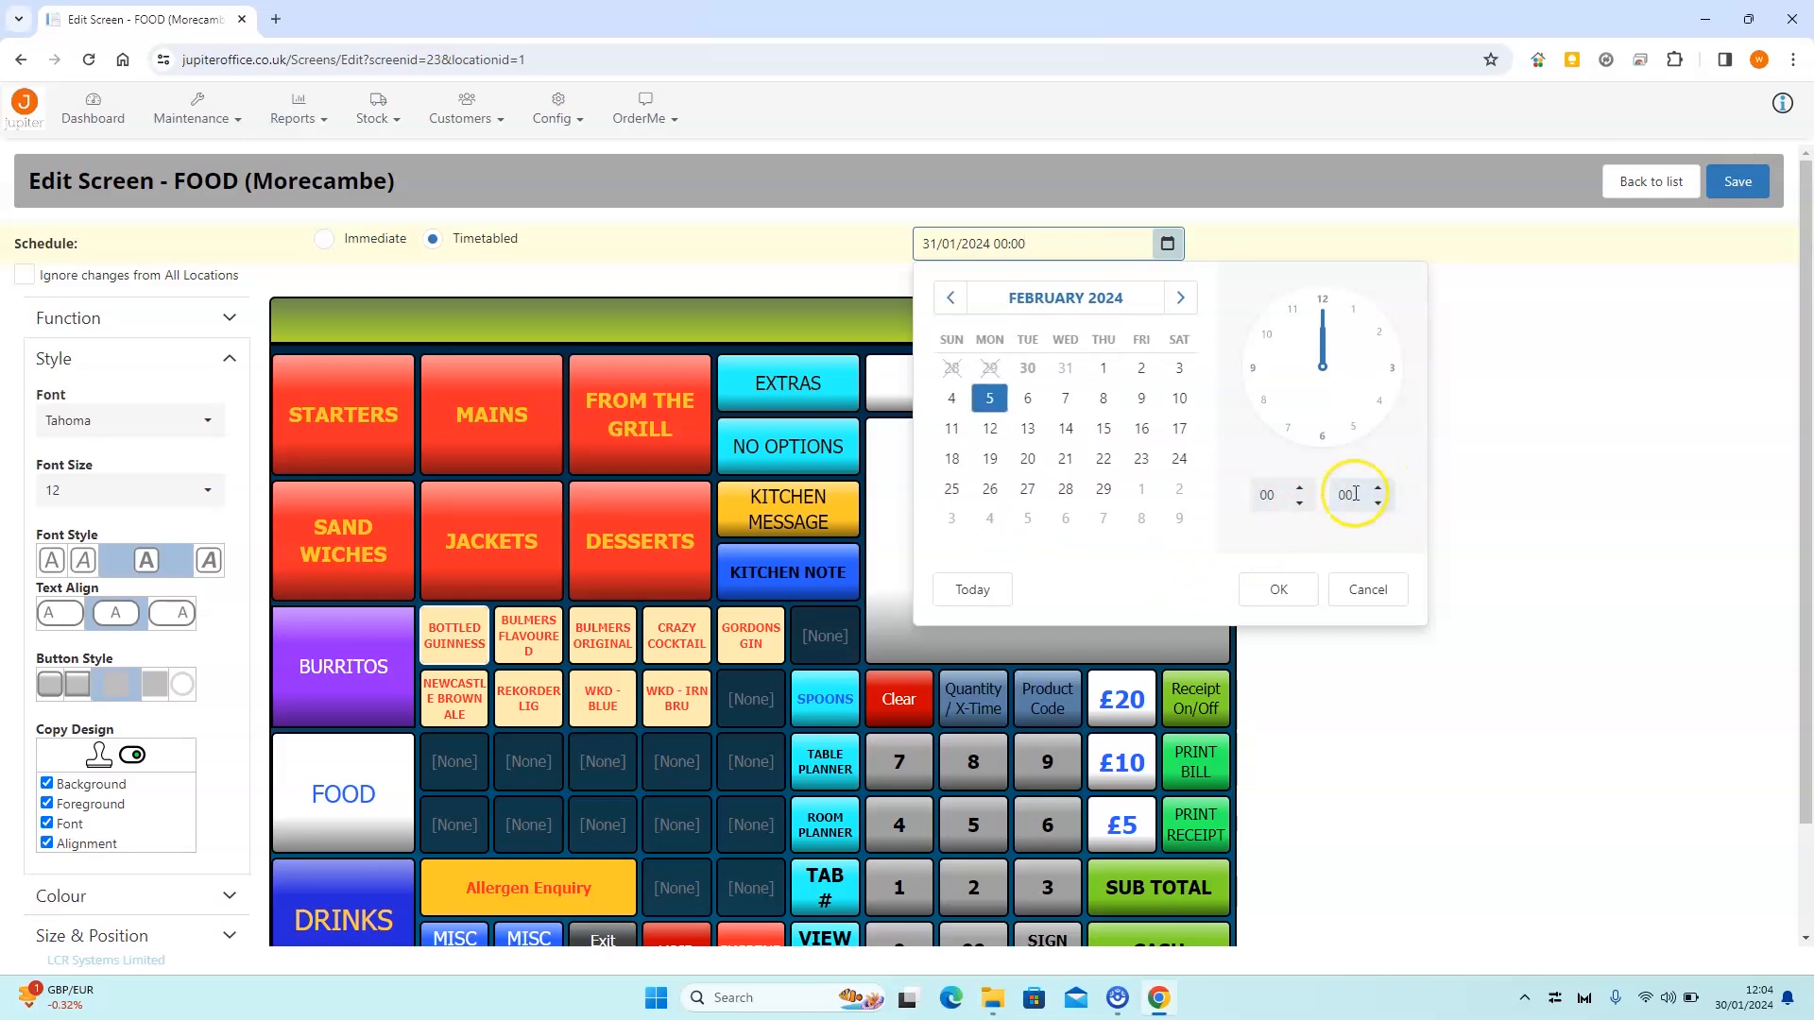
{"action": "left_click", "coordinate": [1297, 492]}
{"action": "left_click", "coordinate": [1298, 491]}
{"action": "left_click", "coordinate": [1298, 491]}
{"action": "left_click", "coordinate": [1298, 491]}
{"action": "left_click", "coordinate": [1299, 491]}
{"action": "left_click", "coordinate": [1299, 491]}
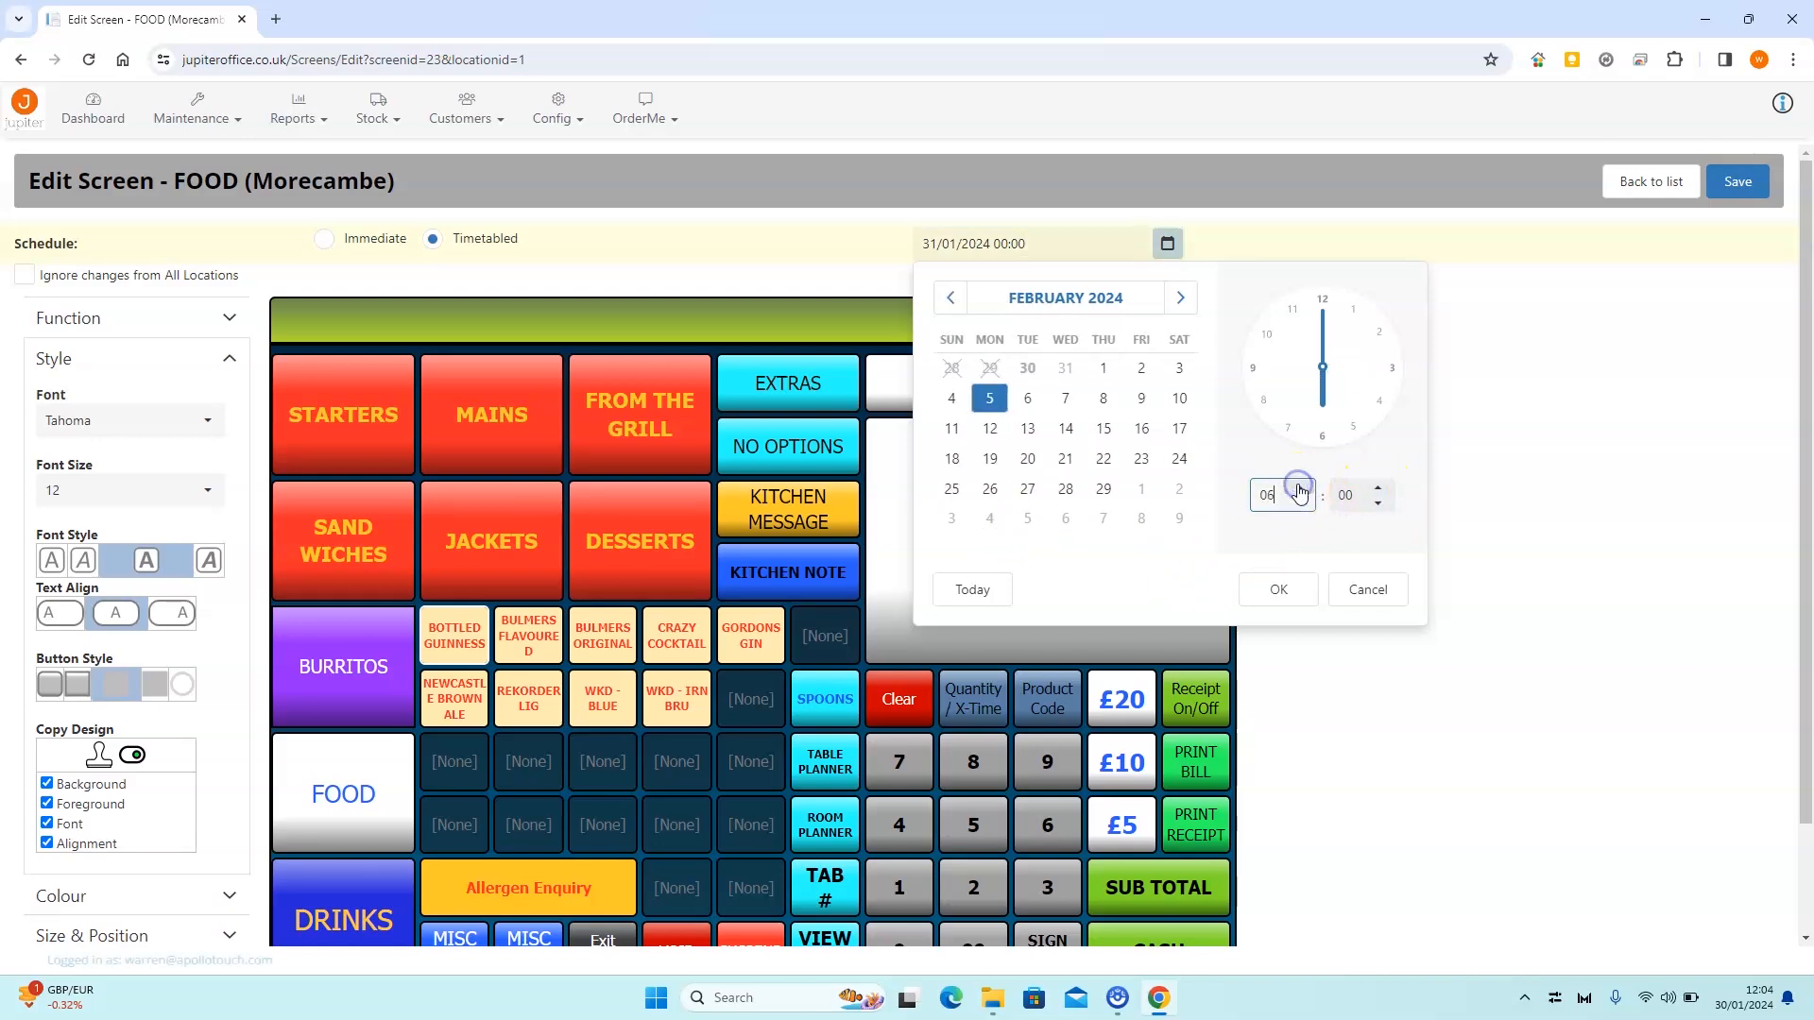
{"action": "left_click", "coordinate": [1297, 492]}
{"action": "left_click", "coordinate": [1282, 587]}
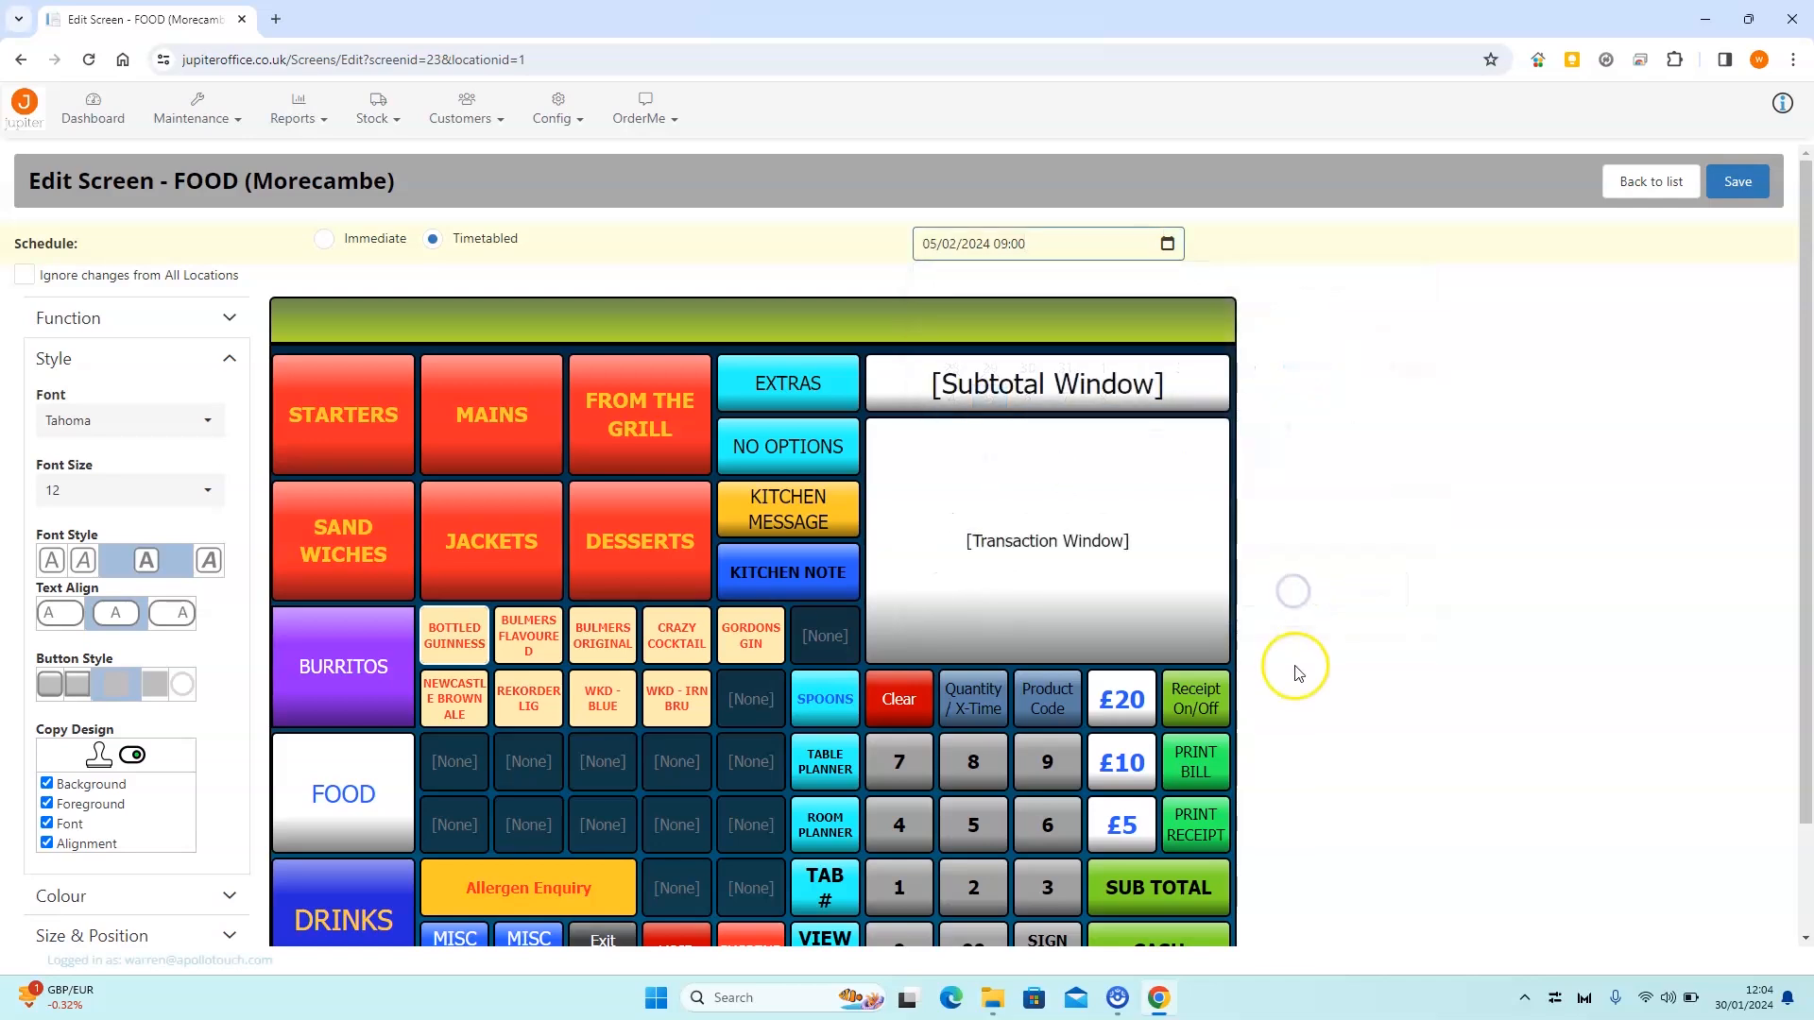
{"action": "left_click", "coordinate": [1737, 181]}
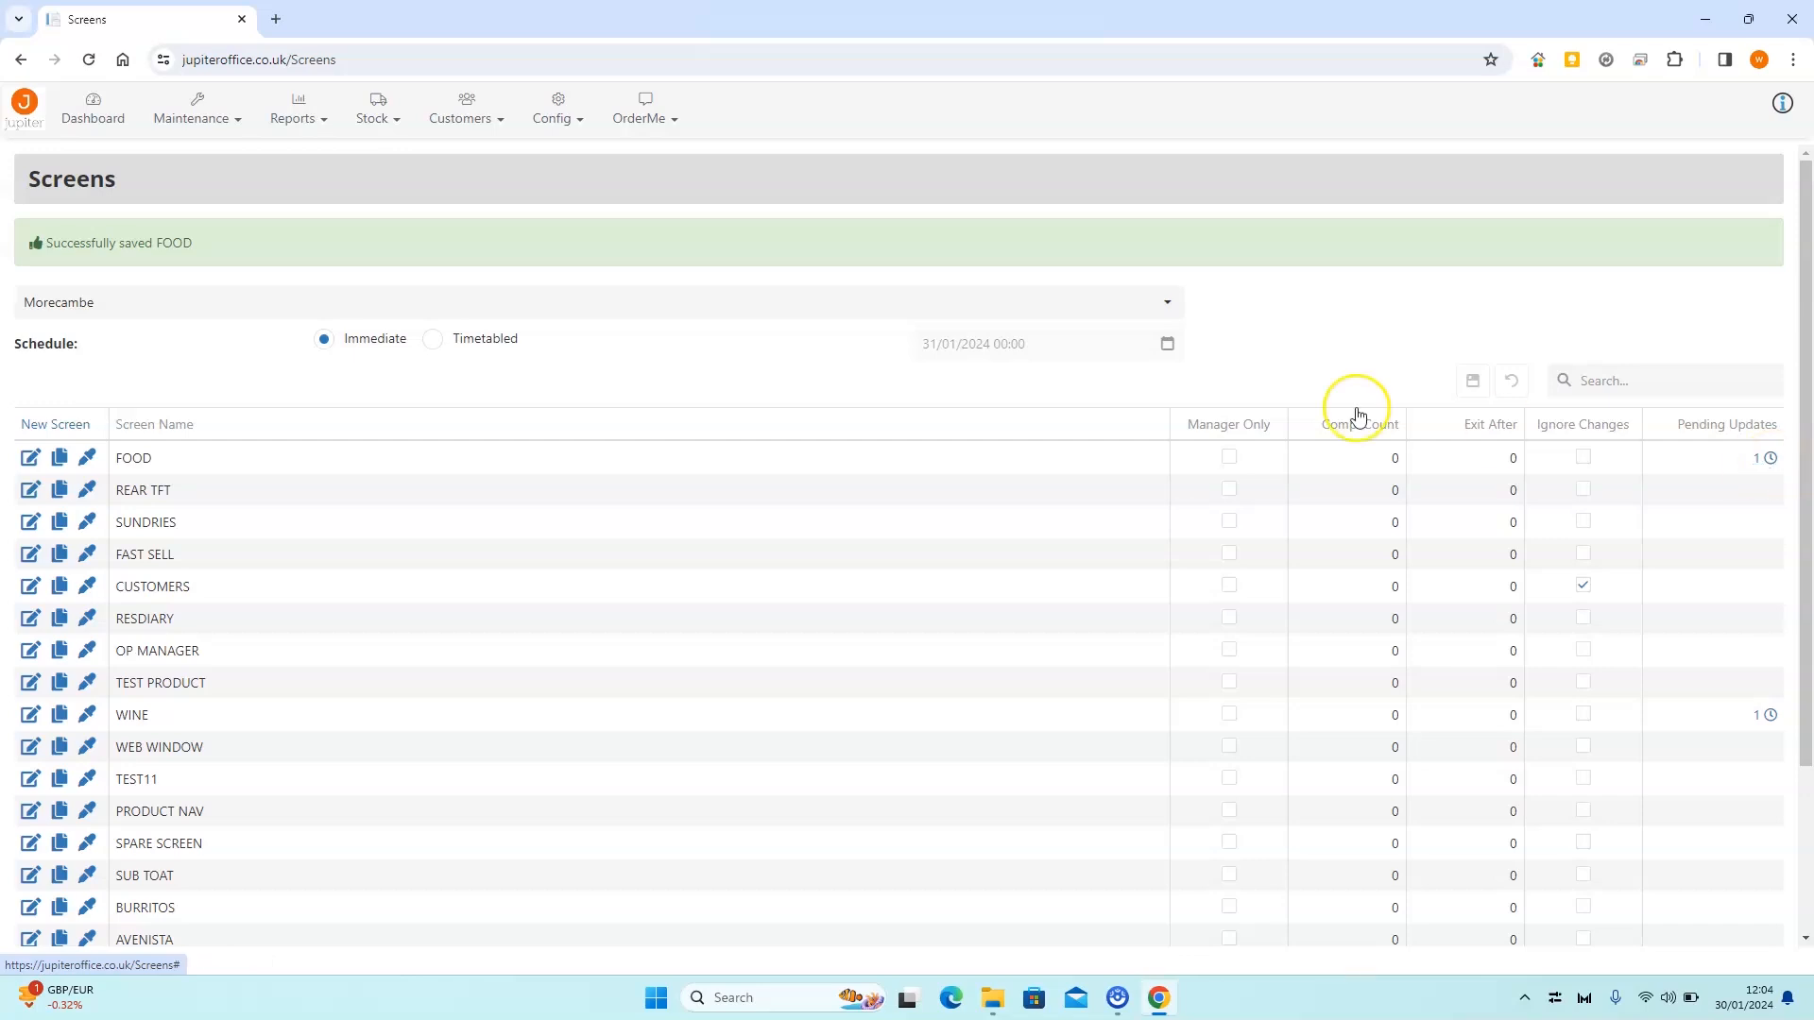
Step: Duplicate the FOOD screen in the screens list and change the copy's name to NEWf FOOD
{"action": "left_click", "coordinate": [58, 460]}
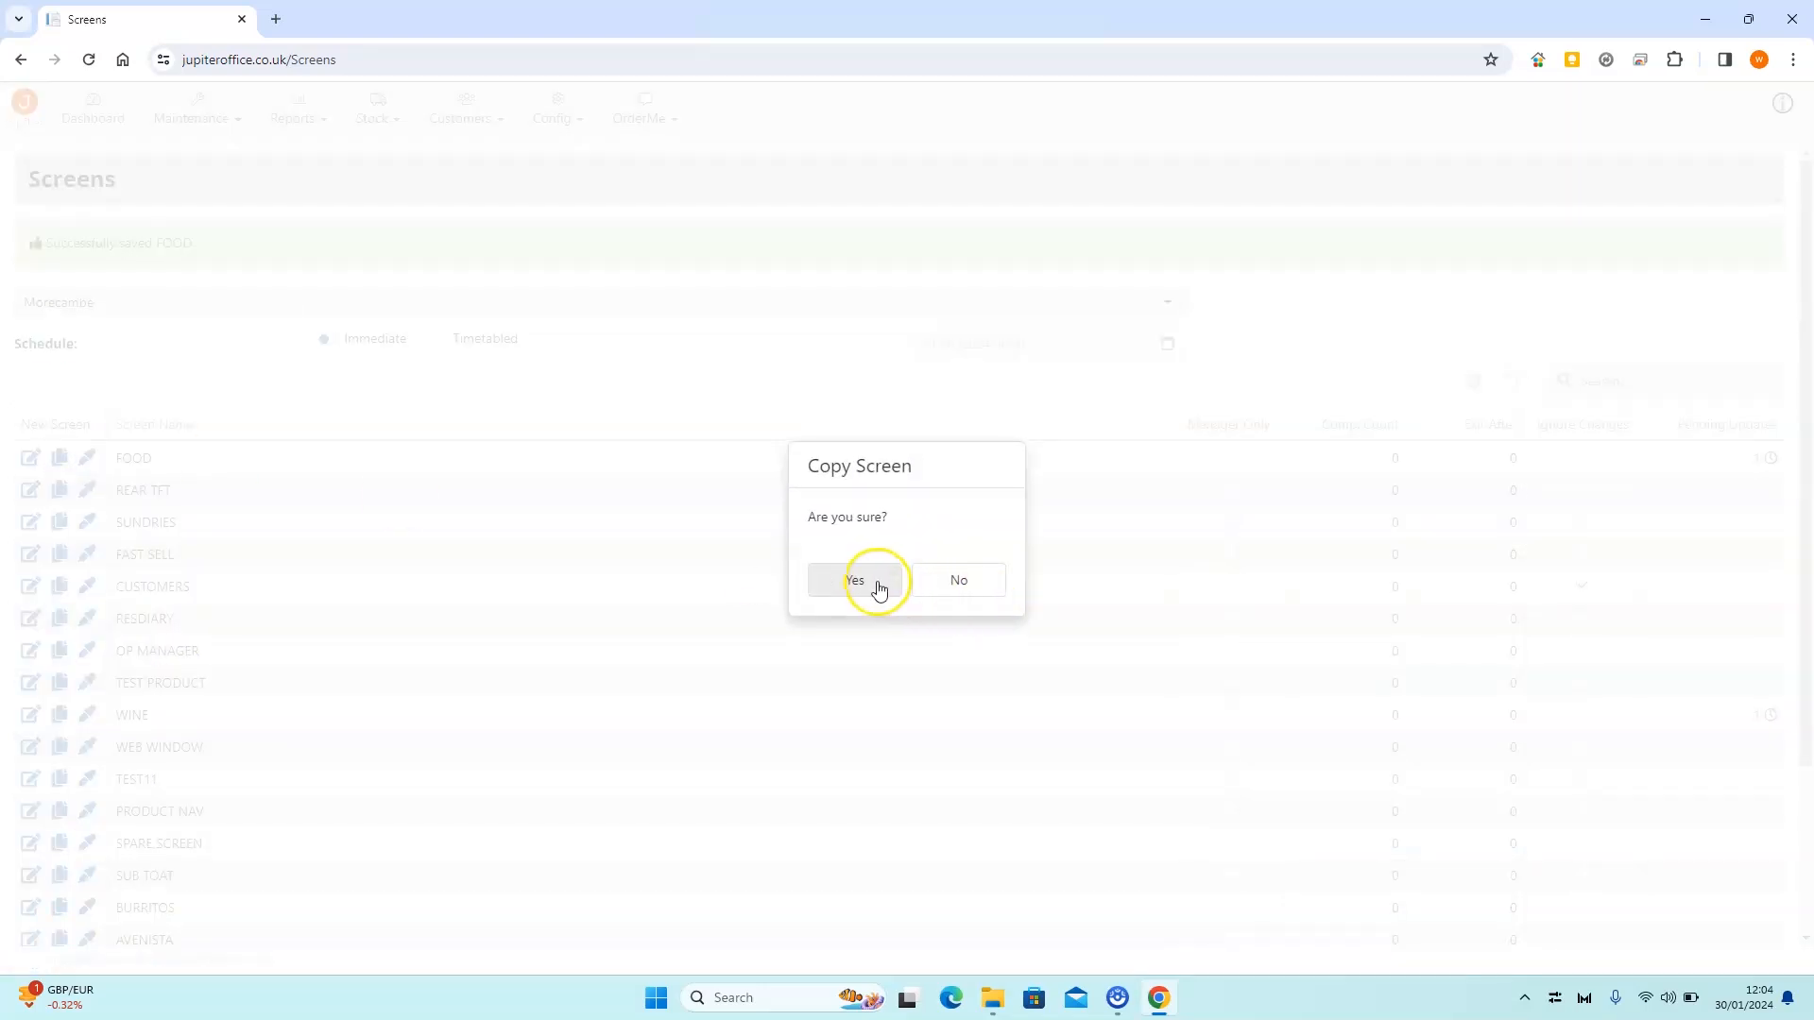
{"action": "left_click", "coordinate": [853, 582]}
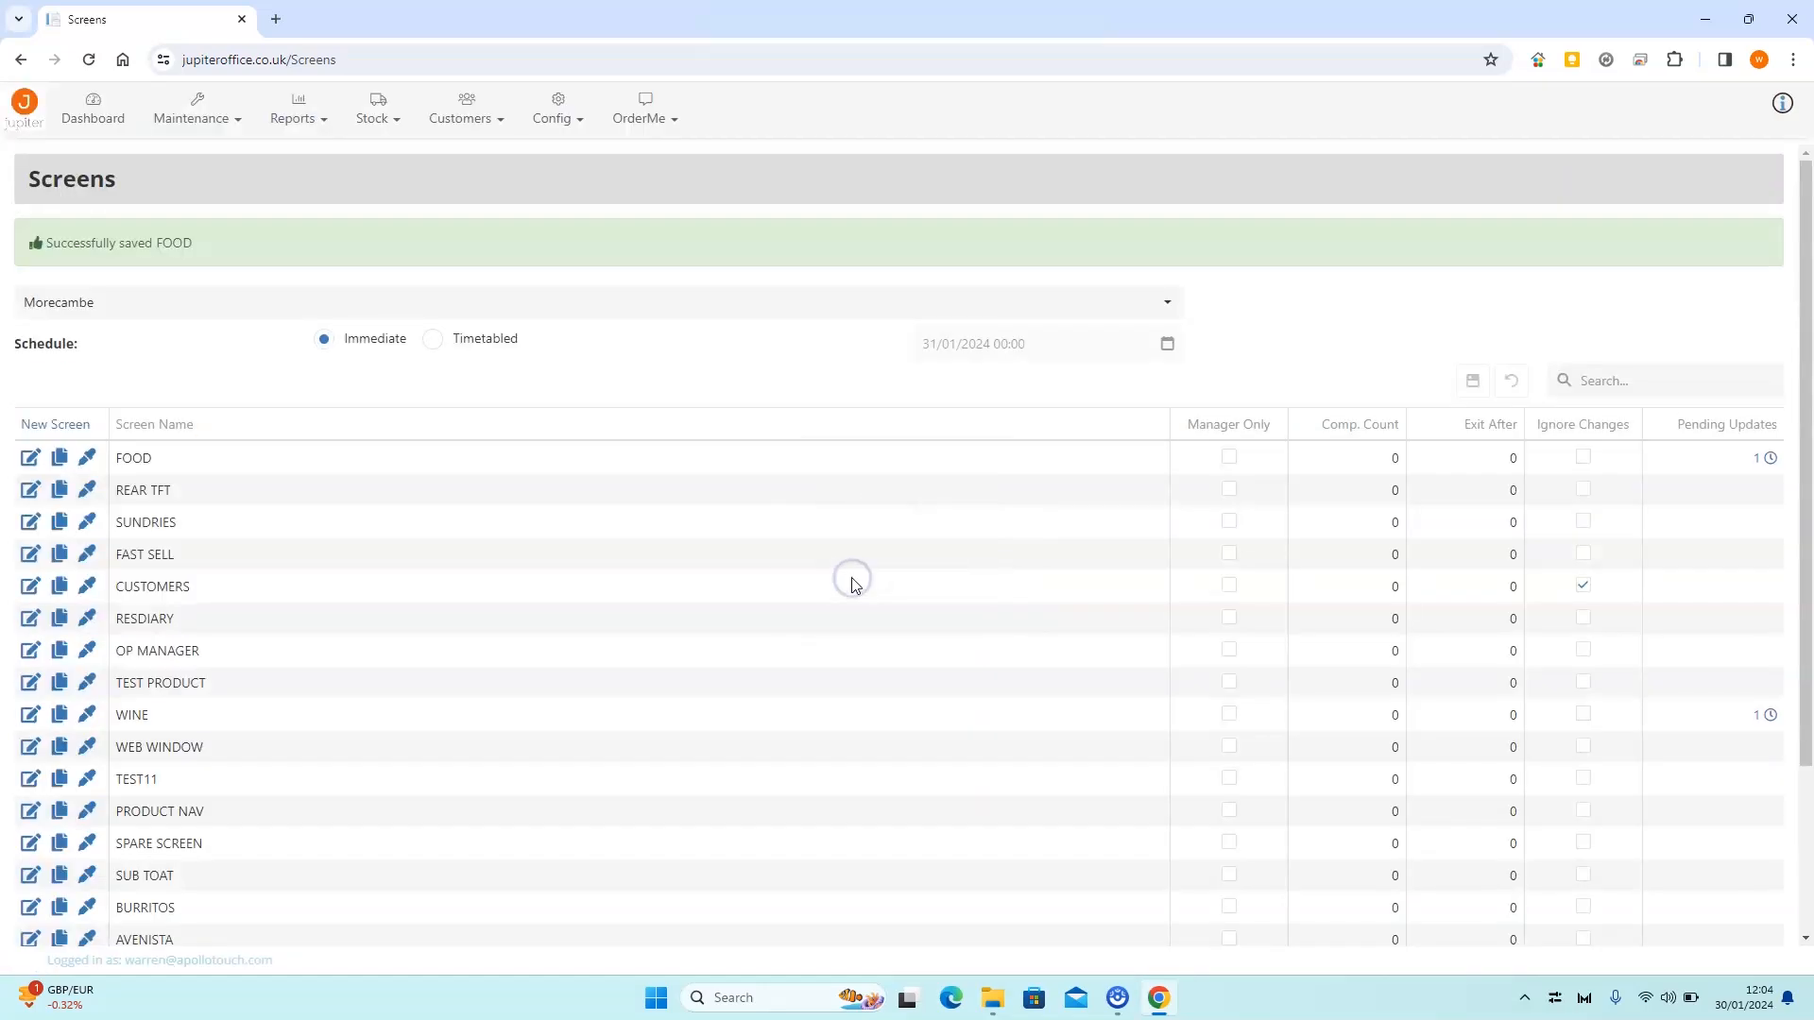
{"action": "scroll", "coordinate": [854, 585], "scroll_direction": "down", "scroll_amount": 3}
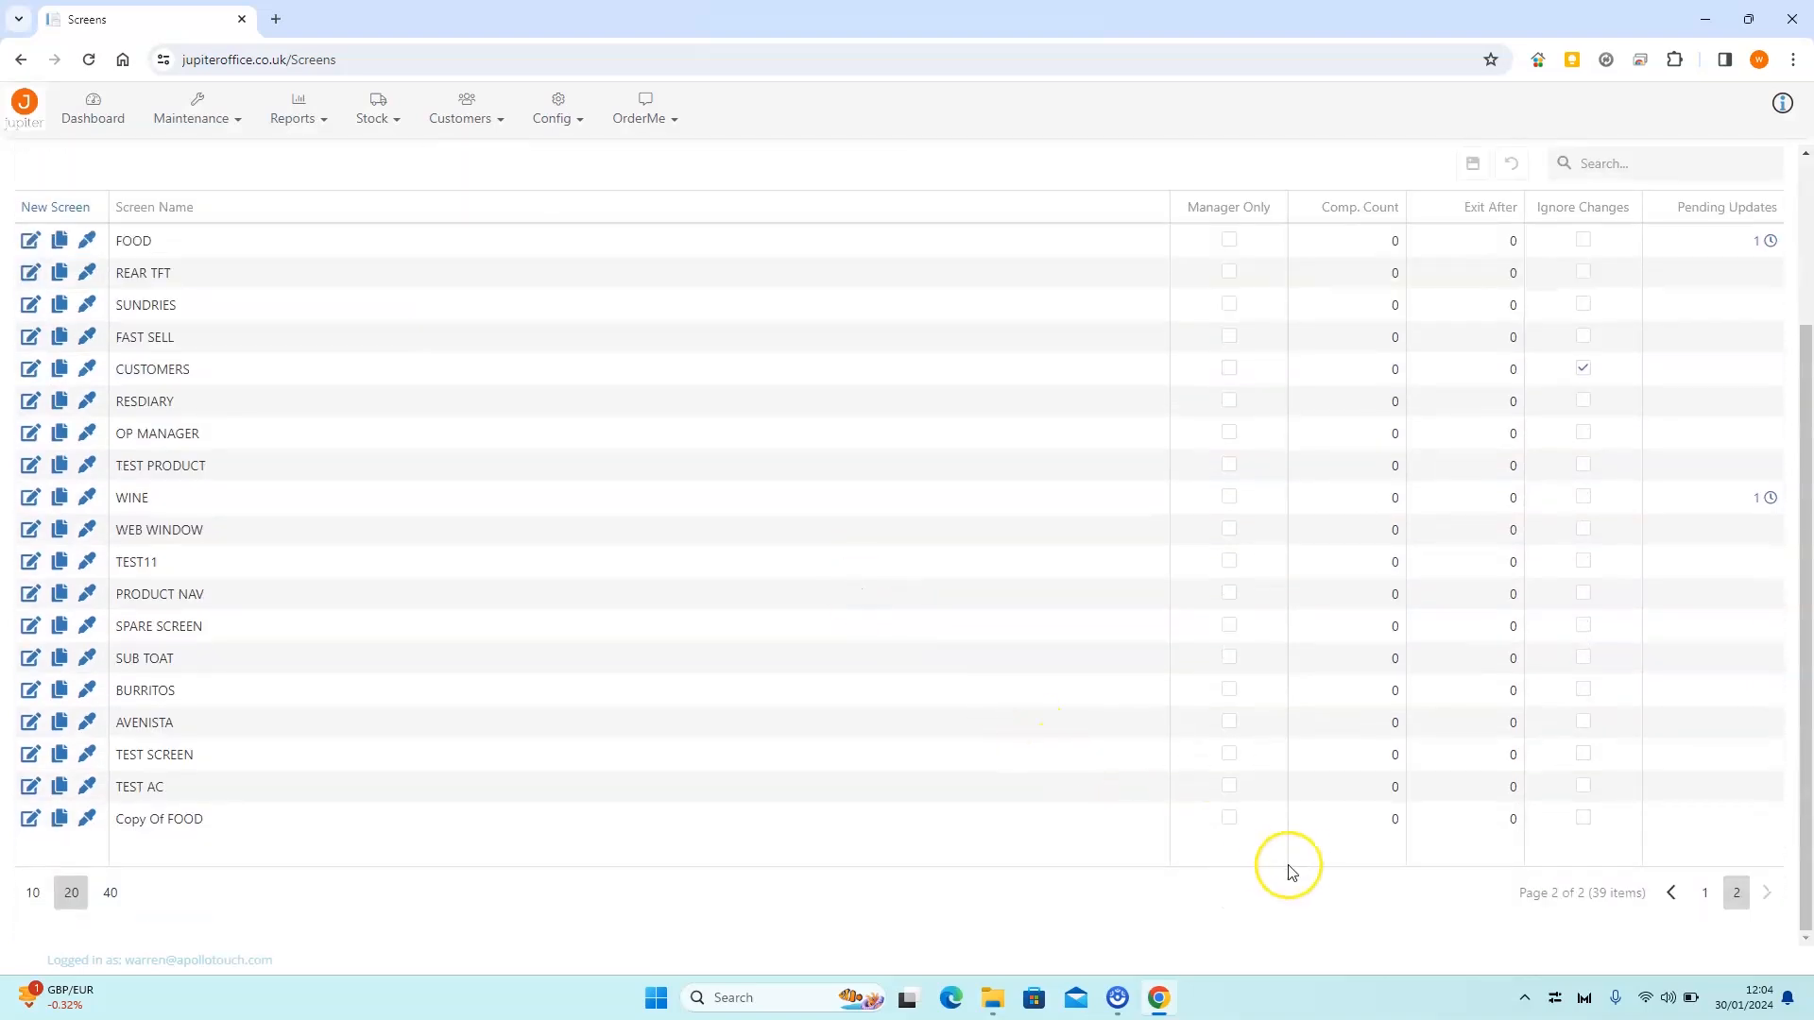
{"action": "left_click", "coordinate": [161, 814]}
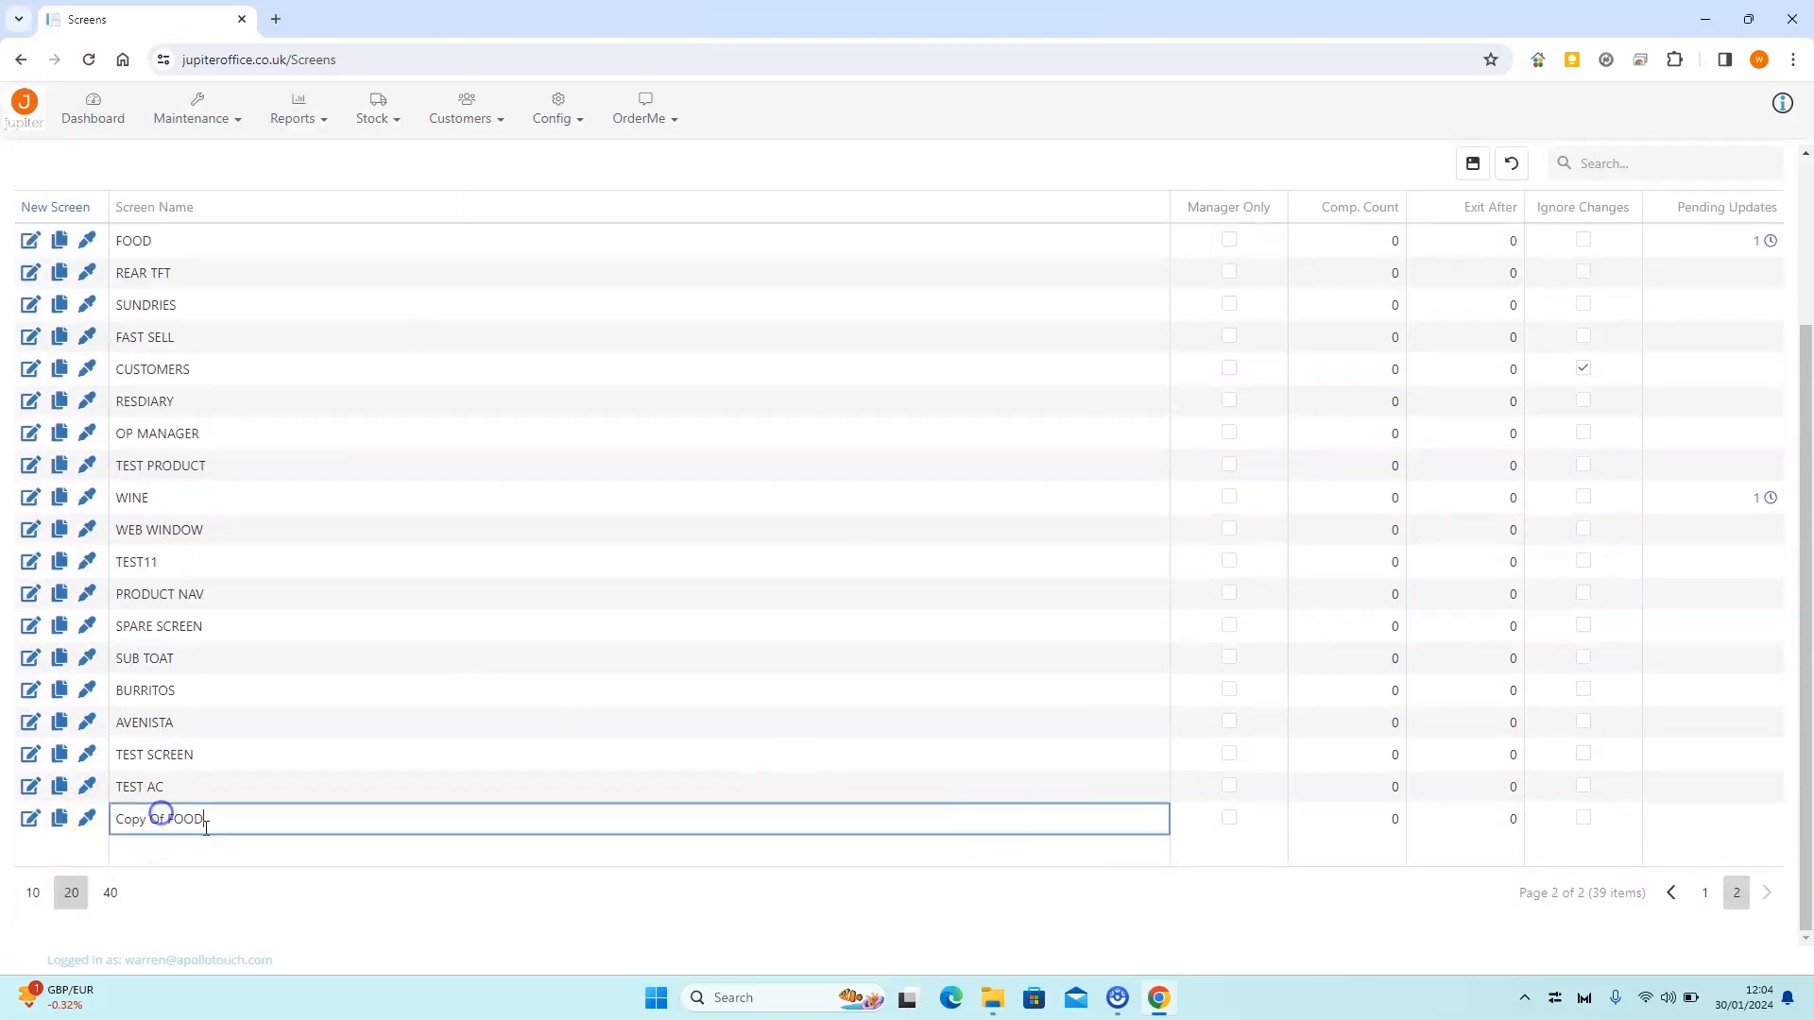
{"action": "left_click_drag", "start_coordinate": [162, 814], "coordinate": [92, 815]}
{"action": "key", "text": "BackSpace"}
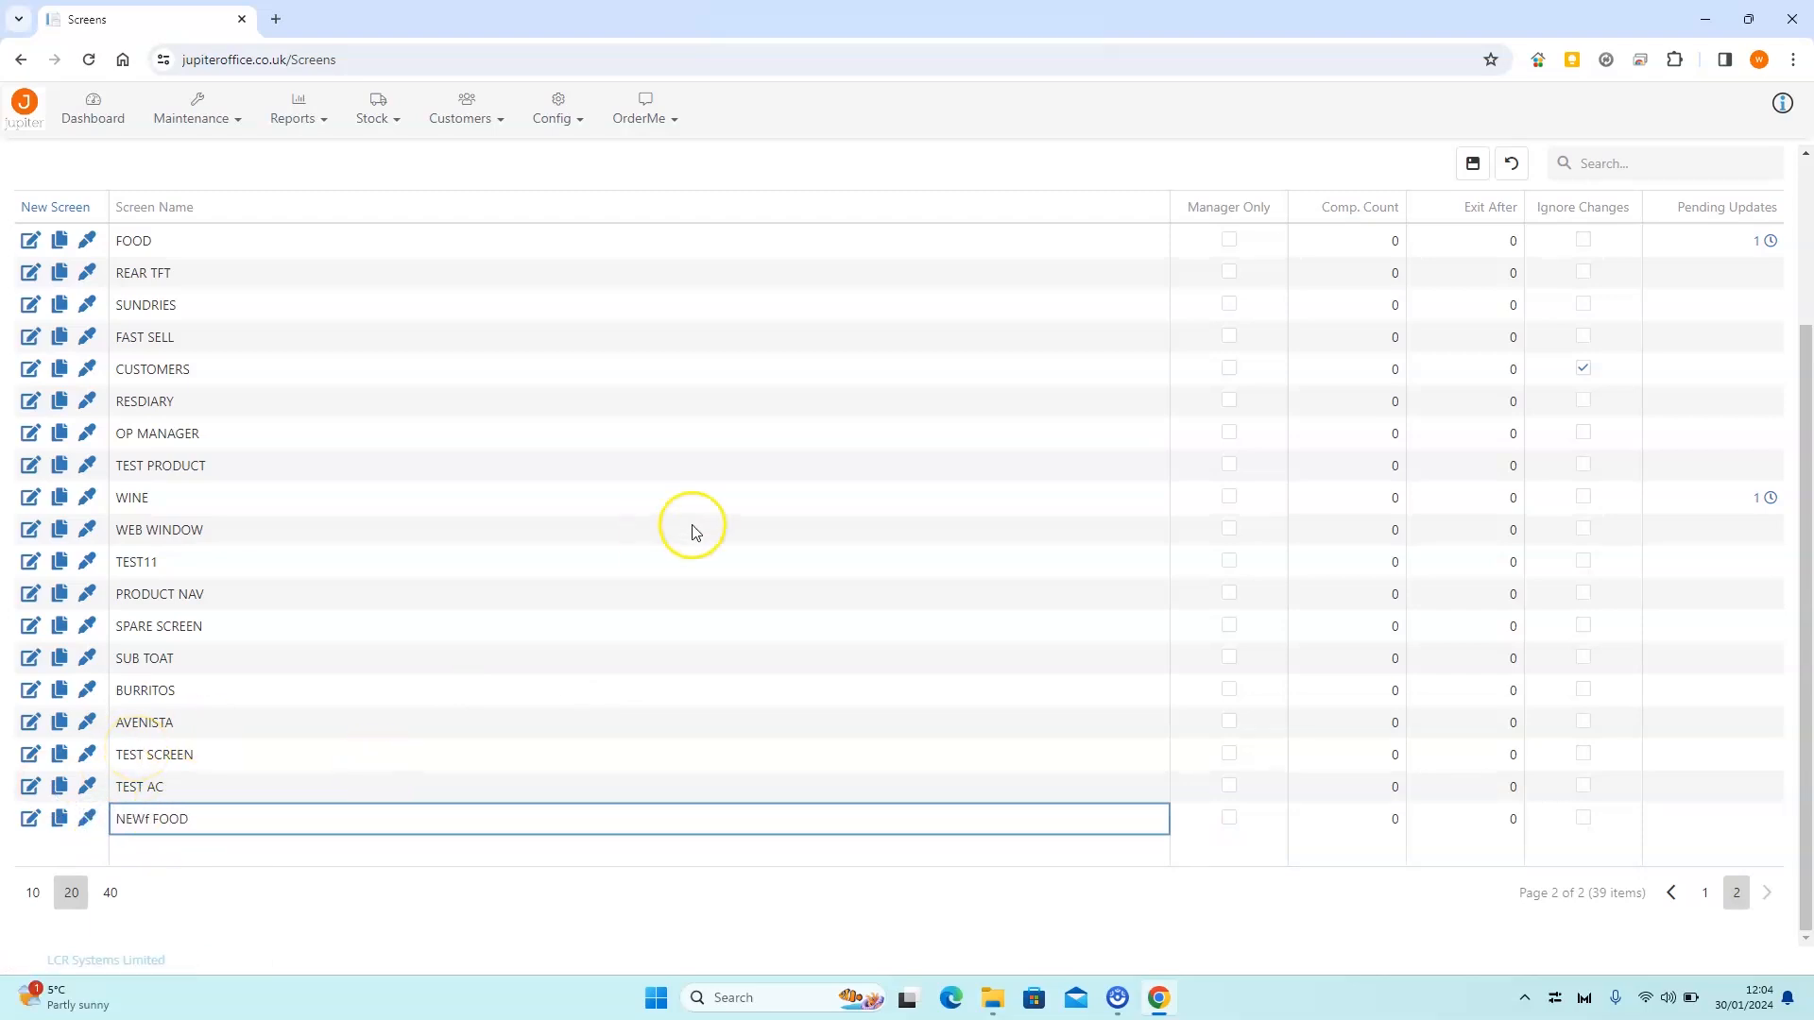
{"action": "scroll", "coordinate": [695, 525], "scroll_direction": "up", "scroll_amount": 3}
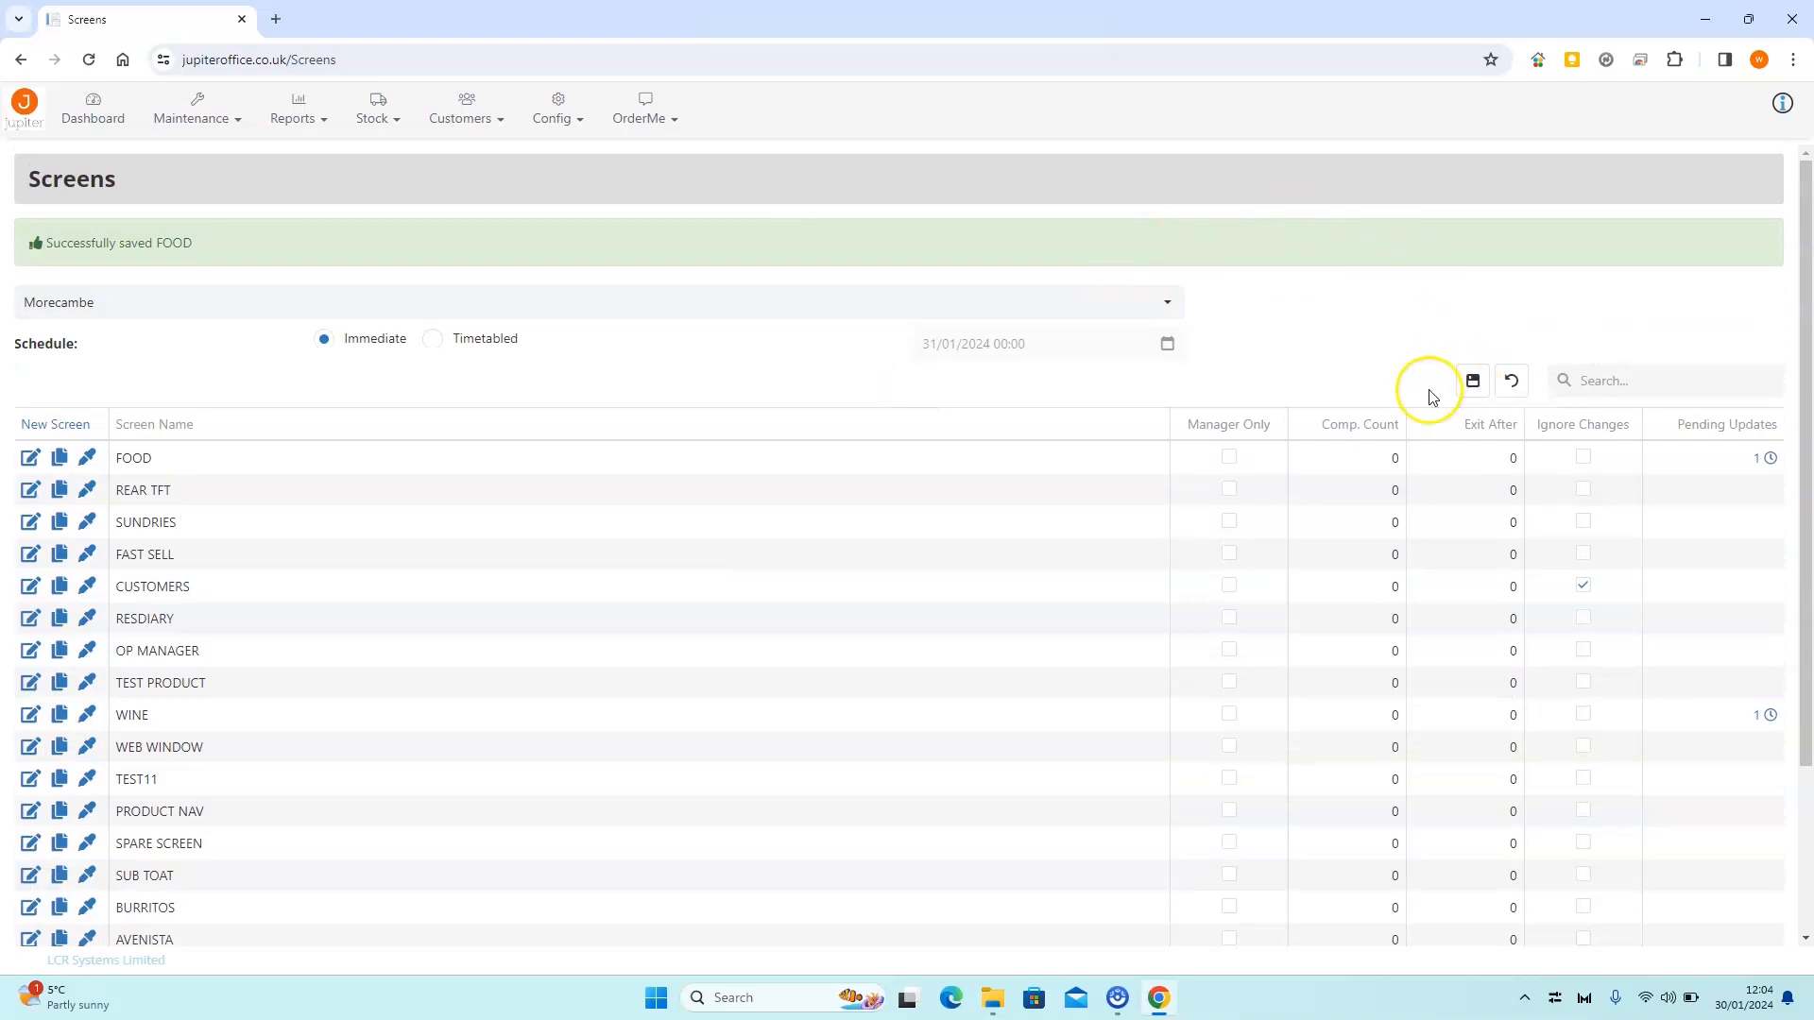
{"action": "scroll", "coordinate": [1336, 401], "scroll_direction": "down", "scroll_amount": 3}
{"action": "scroll", "coordinate": [1271, 429], "scroll_direction": "up", "scroll_amount": 3}
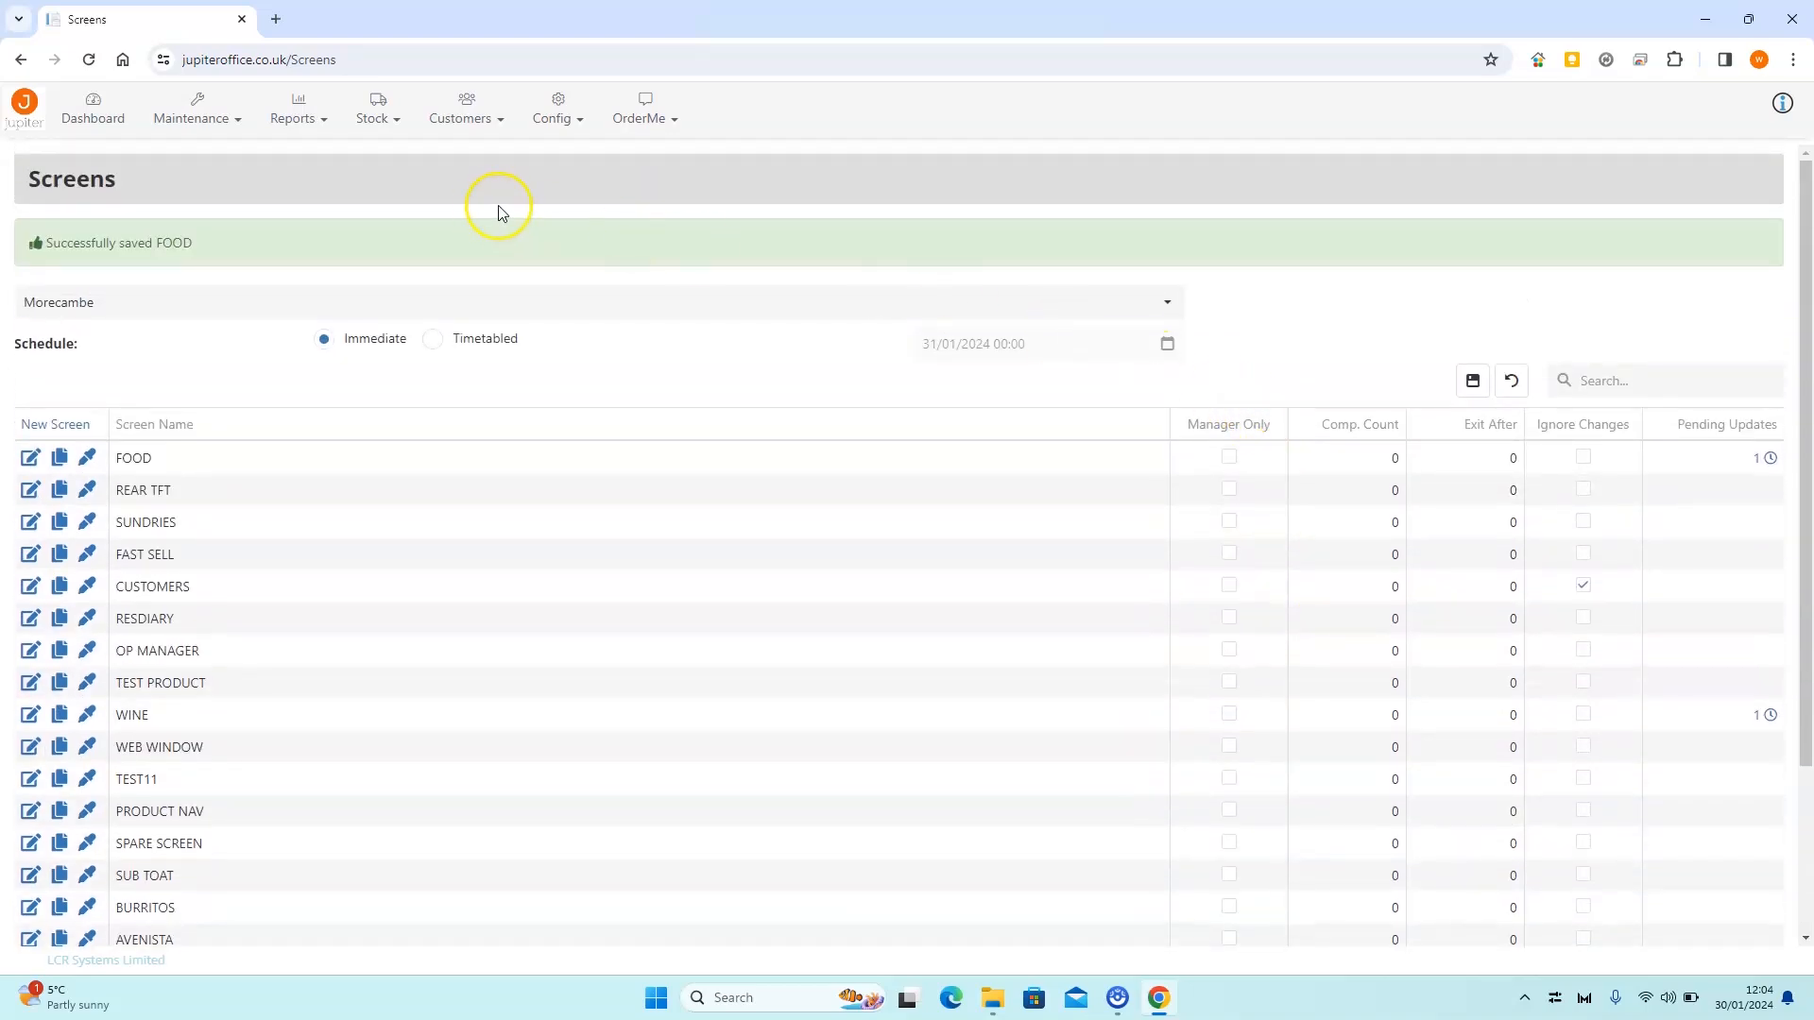